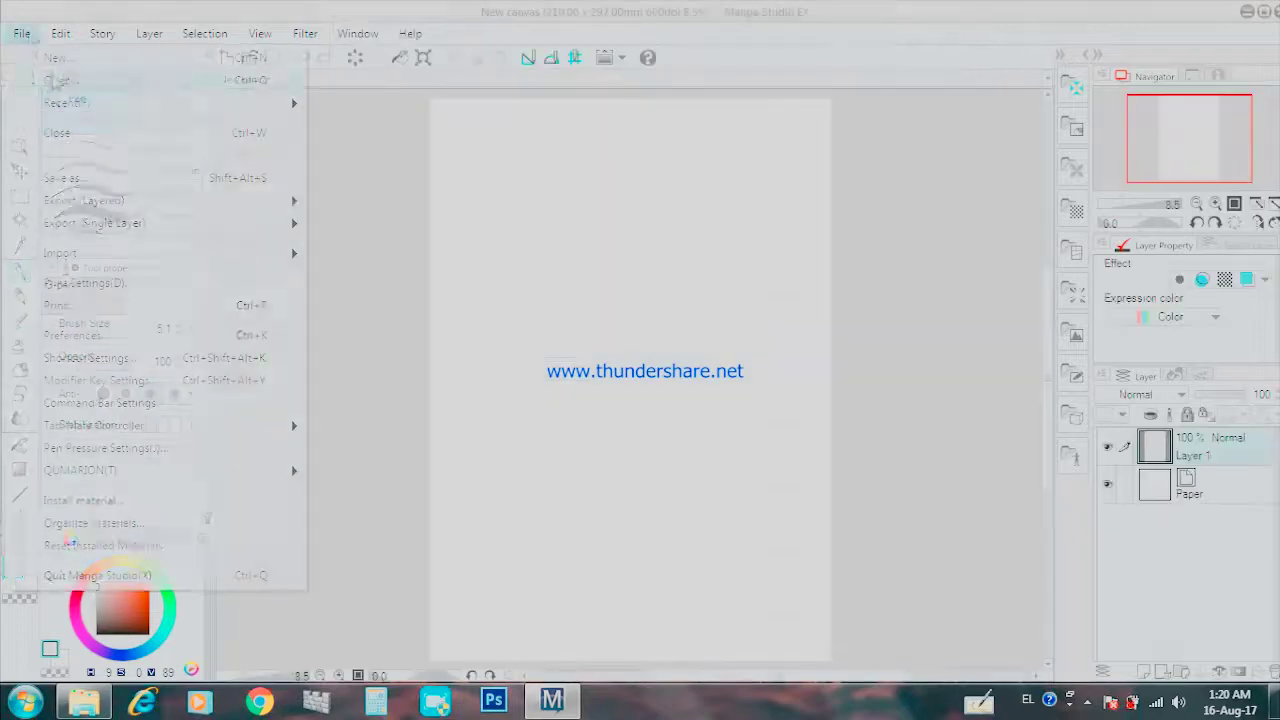
Step: Discard the attempted rotation so the scanned pencil sketch stays upright
{"action": "left_click_drag", "start_coordinate": [838, 577], "coordinate": [899, 580]}
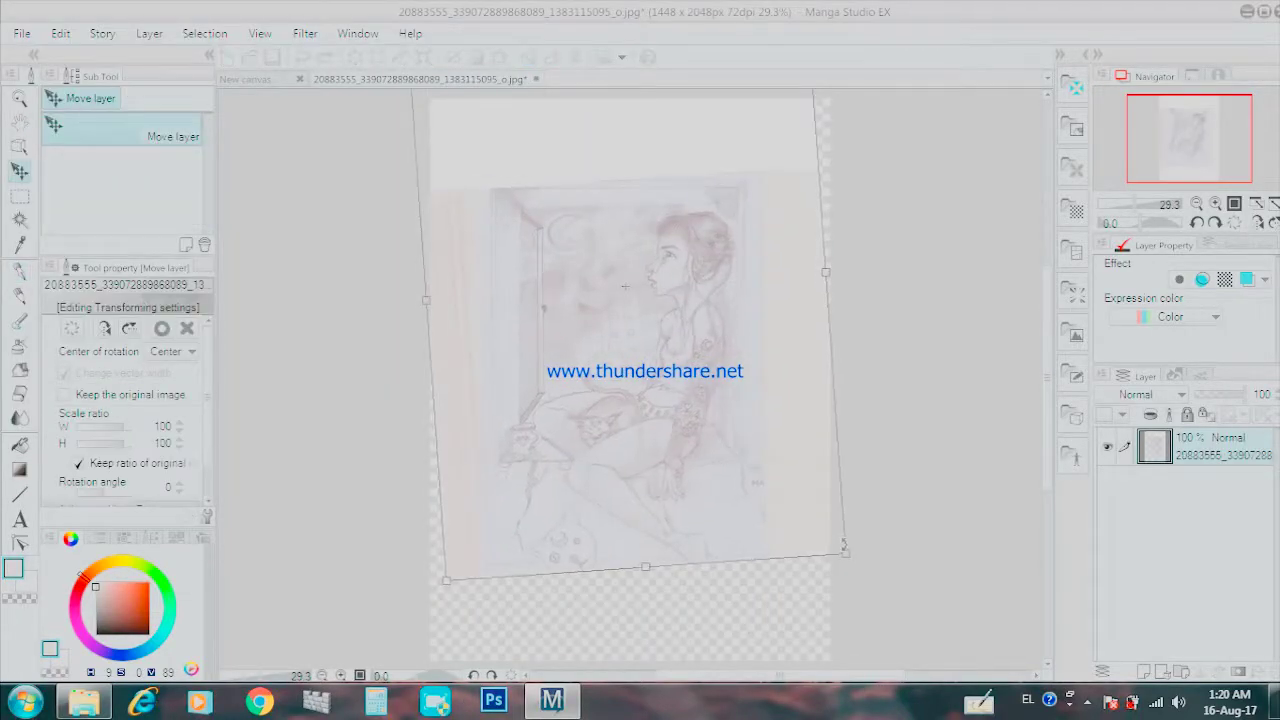
{"action": "key", "text": "Escape"}
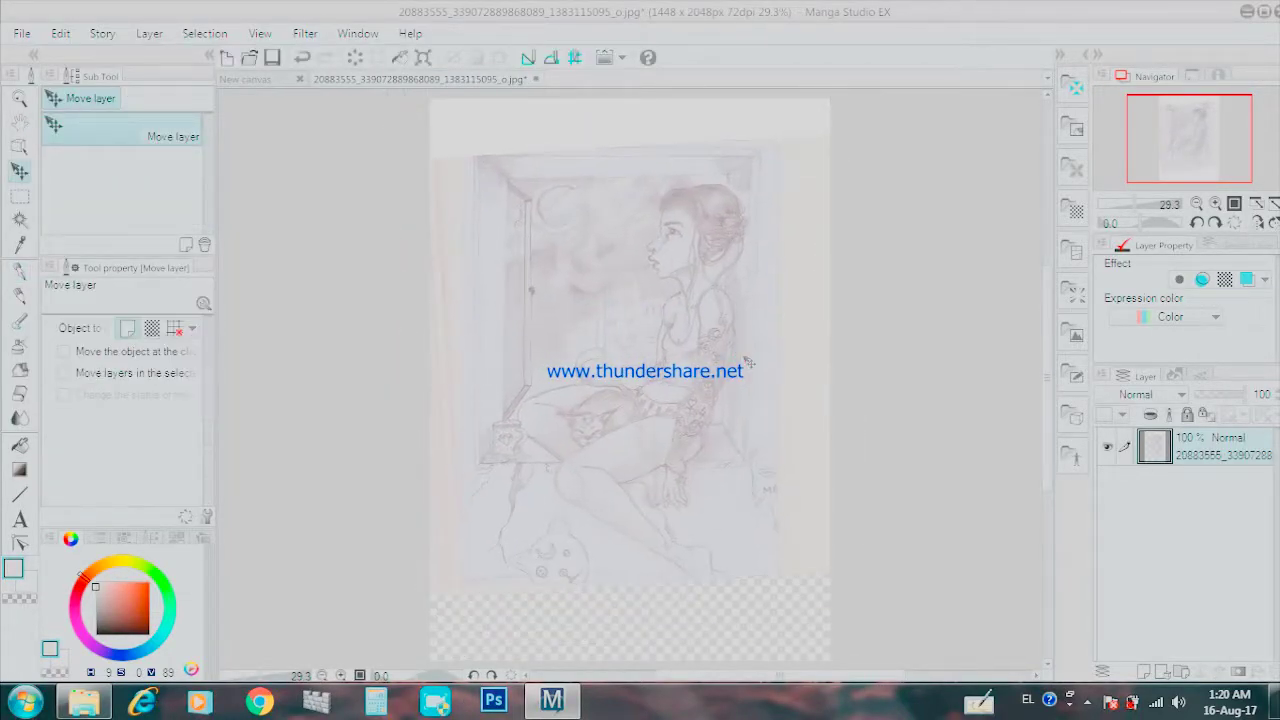
{"action": "key", "text": "e"}
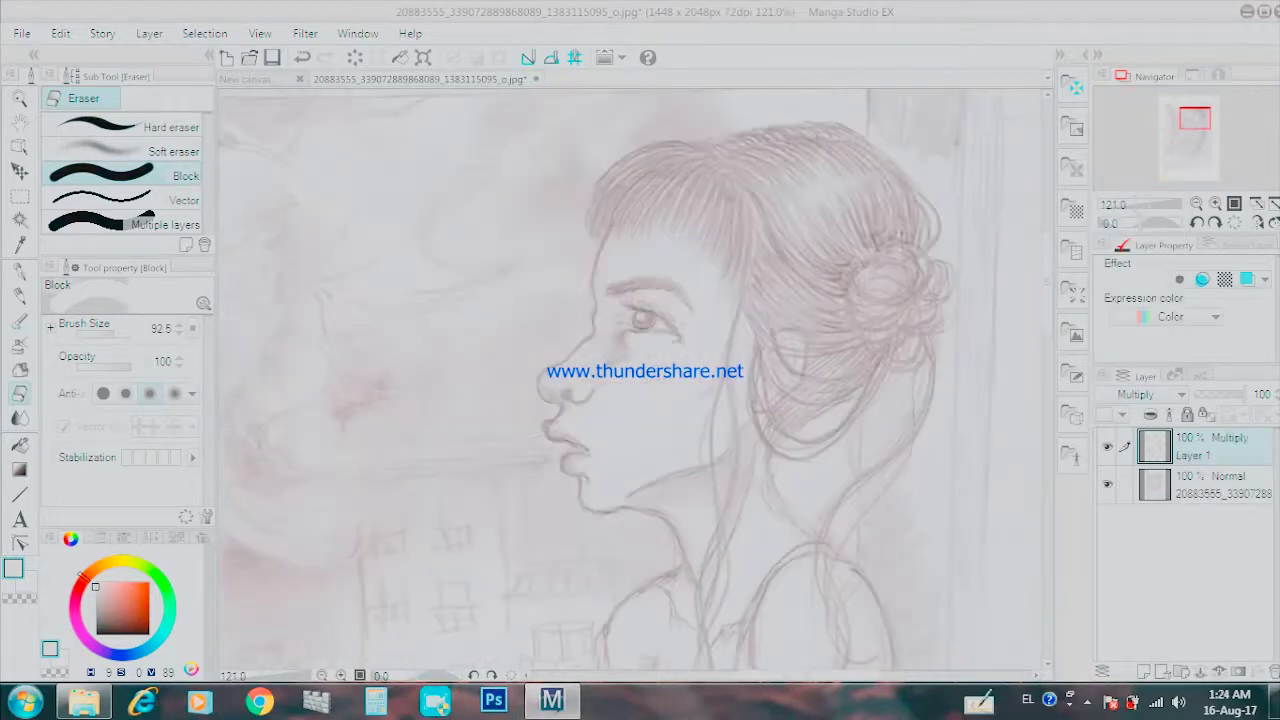
Step: Paint a watercolor orange base over the bangs, side, top and middle of the hair
{"action": "key", "text": "b"}
{"action": "left_click", "coordinate": [107, 560]}
{"action": "left_click", "coordinate": [137, 591]}
{"action": "left_click_drag", "start_coordinate": [635, 168], "coordinate": [686, 150]}
{"action": "left_click_drag", "start_coordinate": [600, 212], "coordinate": [692, 210]}
{"action": "left_click_drag", "start_coordinate": [705, 160], "coordinate": [738, 285]}
{"action": "mouse_move", "coordinate": [720, 180]}
{"action": "left_mouse_down"}
{"action": "mouse_move", "coordinate": [795, 148]}
{"action": "mouse_move", "coordinate": [890, 145]}
{"action": "left_mouse_up"}
{"action": "mouse_move", "coordinate": [780, 275]}
{"action": "left_mouse_down"}
{"action": "mouse_move", "coordinate": [912, 185]}
{"action": "mouse_move", "coordinate": [775, 242]}
{"action": "left_mouse_up"}
{"action": "left_click_drag", "start_coordinate": [745, 180], "coordinate": [820, 255]}
{"action": "left_click_drag", "start_coordinate": [752, 230], "coordinate": [835, 325]}
Step: Fill the lower hair and the hair bun with watercolor orange
{"action": "left_click_drag", "start_coordinate": [760, 285], "coordinate": [825, 325]}
{"action": "mouse_move", "coordinate": [745, 310]}
{"action": "left_mouse_down"}
{"action": "mouse_move", "coordinate": [850, 350]}
{"action": "mouse_move", "coordinate": [872, 376]}
{"action": "mouse_move", "coordinate": [768, 440]}
{"action": "left_mouse_up"}
{"action": "left_click_drag", "start_coordinate": [830, 400], "coordinate": [776, 430]}
{"action": "left_click_drag", "start_coordinate": [846, 378], "coordinate": [802, 392]}
{"action": "mouse_move", "coordinate": [860, 300]}
{"action": "left_mouse_down"}
{"action": "mouse_move", "coordinate": [925, 260]}
{"action": "mouse_move", "coordinate": [890, 350]}
{"action": "mouse_move", "coordinate": [950, 270]}
{"action": "left_mouse_up"}
{"action": "left_click_drag", "start_coordinate": [920, 335], "coordinate": [945, 325]}
Step: Draw thin orange hair strands with the fine pen, including down the neck
{"action": "key", "text": "p"}
{"action": "left_click_drag", "start_coordinate": [720, 385], "coordinate": [712, 495]}
{"action": "left_click_drag", "start_coordinate": [704, 163], "coordinate": [688, 190]}
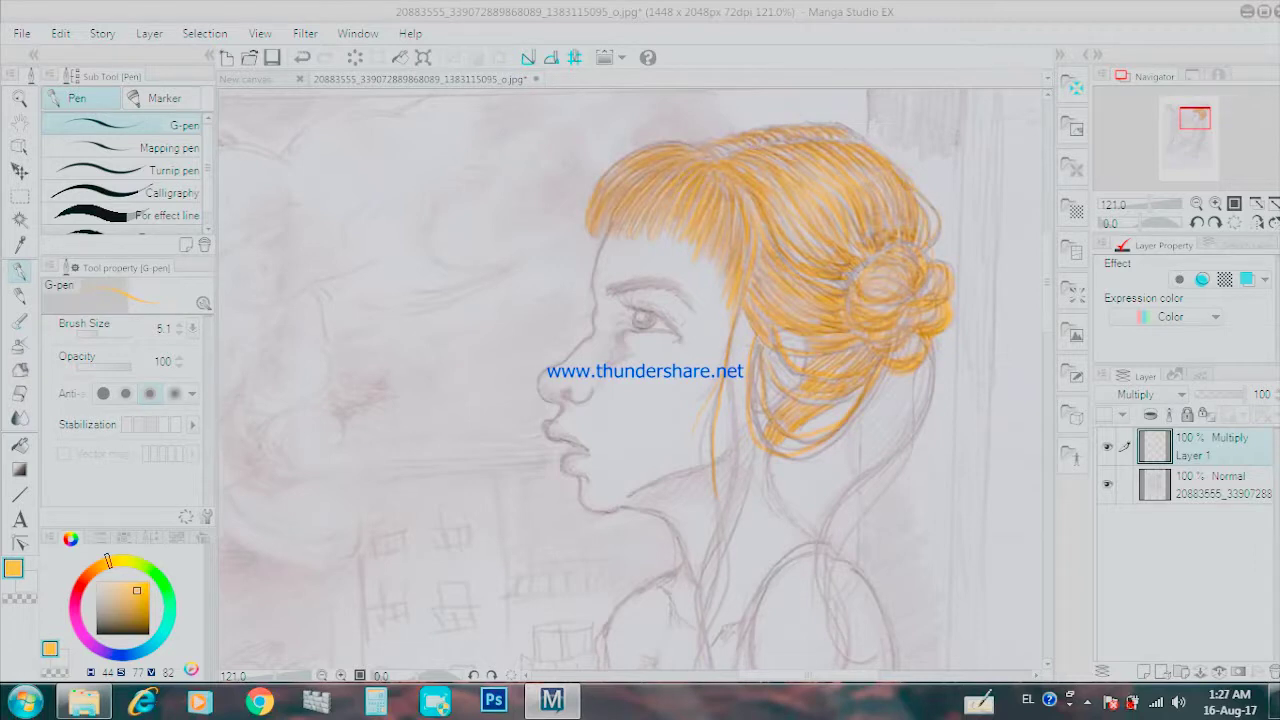
{"action": "left_click_drag", "start_coordinate": [880, 390], "coordinate": [860, 550]}
{"action": "scroll", "coordinate": [640, 380], "scroll_direction": "down", "scroll_amount": 5}
{"action": "left_click_drag", "start_coordinate": [726, 335], "coordinate": [700, 510]}
{"action": "left_click_drag", "start_coordinate": [720, 380], "coordinate": [688, 495]}
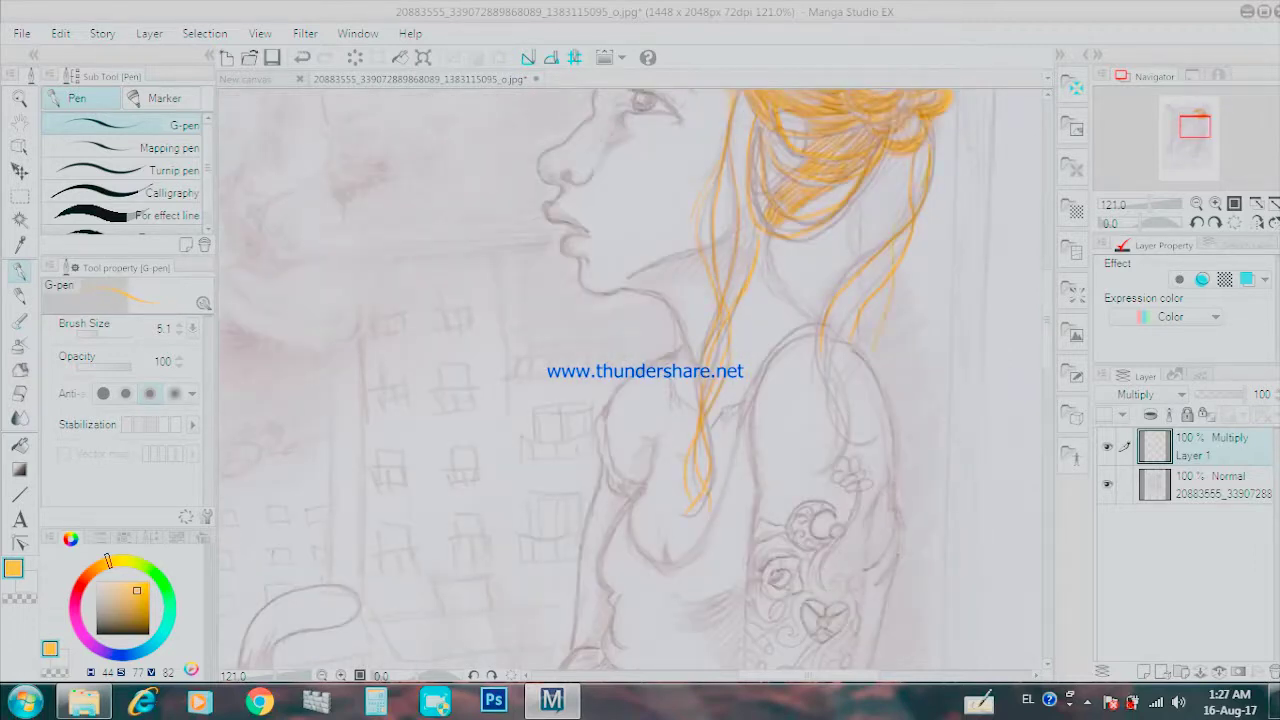
{"action": "scroll", "coordinate": [640, 380], "scroll_direction": "up", "scroll_amount": 6}
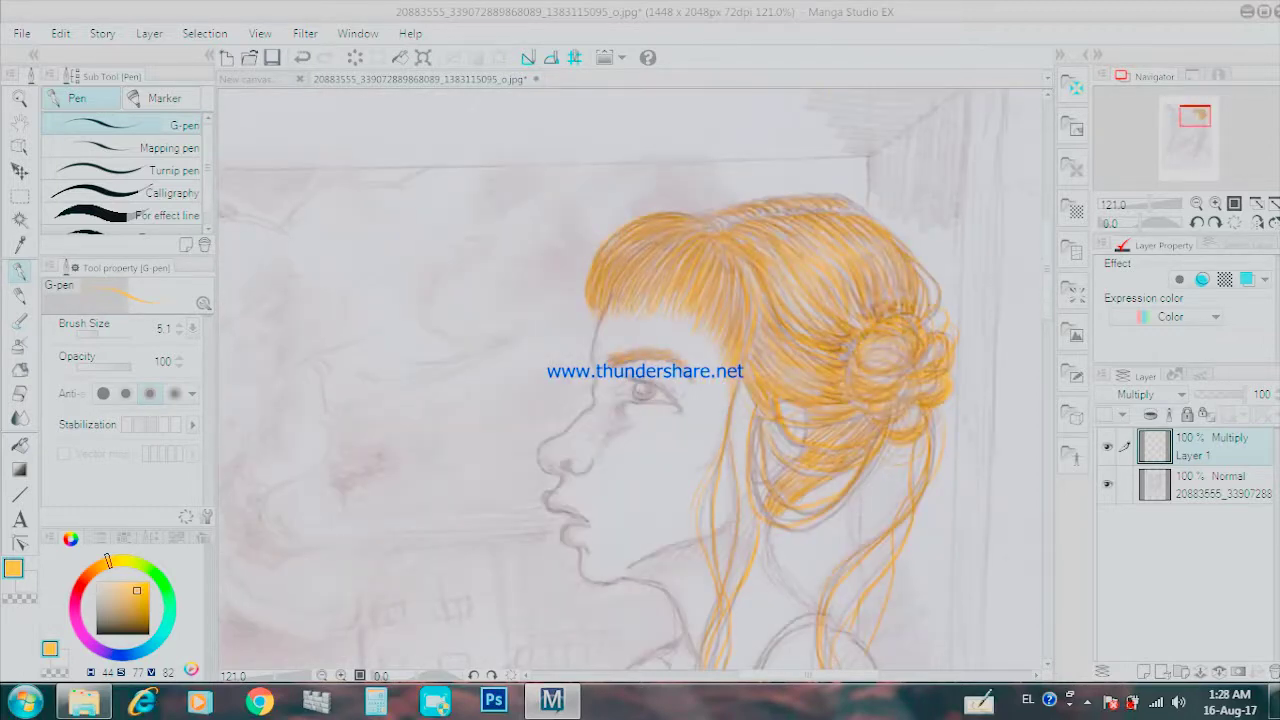
Step: Add darker orange strands along the part line, upper hair, mid hair and bun
{"action": "left_click", "coordinate": [141, 607]}
{"action": "mouse_move", "coordinate": [708, 220]}
{"action": "left_mouse_down"}
{"action": "mouse_move", "coordinate": [680, 246]}
{"action": "mouse_move", "coordinate": [734, 300]}
{"action": "left_mouse_up"}
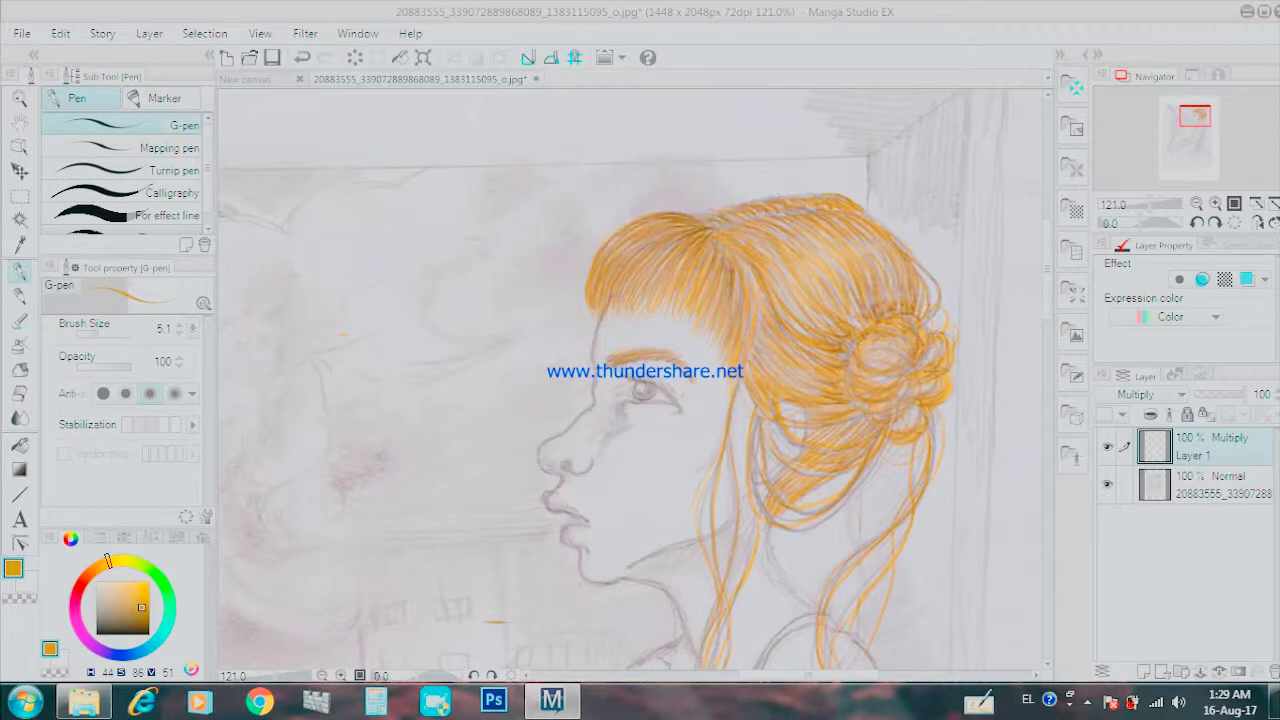
{"action": "mouse_move", "coordinate": [724, 246]}
{"action": "left_mouse_down"}
{"action": "mouse_move", "coordinate": [816, 214]}
{"action": "mouse_move", "coordinate": [780, 224]}
{"action": "left_mouse_up"}
{"action": "left_click_drag", "start_coordinate": [746, 366], "coordinate": [828, 392]}
{"action": "left_click_drag", "start_coordinate": [768, 336], "coordinate": [816, 366]}
{"action": "mouse_move", "coordinate": [736, 262]}
{"action": "left_mouse_down"}
{"action": "mouse_move", "coordinate": [784, 376]}
{"action": "mouse_move", "coordinate": [700, 286]}
{"action": "left_mouse_up"}
{"action": "left_click_drag", "start_coordinate": [640, 222], "coordinate": [688, 230]}
{"action": "mouse_move", "coordinate": [756, 208]}
{"action": "left_mouse_down"}
{"action": "mouse_move", "coordinate": [724, 222]}
{"action": "mouse_move", "coordinate": [858, 198]}
{"action": "left_mouse_up"}
{"action": "mouse_move", "coordinate": [900, 362]}
{"action": "left_mouse_down"}
{"action": "mouse_move", "coordinate": [876, 422]}
{"action": "mouse_move", "coordinate": [804, 460]}
{"action": "mouse_move", "coordinate": [820, 510]}
{"action": "left_mouse_up"}
{"action": "mouse_move", "coordinate": [946, 386]}
{"action": "left_mouse_down"}
{"action": "mouse_move", "coordinate": [884, 412]}
{"action": "mouse_move", "coordinate": [890, 444]}
{"action": "left_mouse_up"}
Step: Add faint lighter orange strands near the part and across the bun
{"action": "left_click", "coordinate": [129, 578]}
{"action": "left_click_drag", "start_coordinate": [609, 258], "coordinate": [609, 272]}
{"action": "left_click_drag", "start_coordinate": [700, 246], "coordinate": [680, 282]}
{"action": "left_click_drag", "start_coordinate": [708, 258], "coordinate": [708, 284]}
{"action": "left_click_drag", "start_coordinate": [792, 350], "coordinate": [832, 372]}
{"action": "left_click_drag", "start_coordinate": [786, 398], "coordinate": [844, 420]}
{"action": "mouse_move", "coordinate": [916, 338]}
{"action": "left_mouse_down"}
{"action": "mouse_move", "coordinate": [948, 378]}
{"action": "mouse_move", "coordinate": [862, 404]}
{"action": "left_mouse_up"}
{"action": "left_click_drag", "start_coordinate": [666, 214], "coordinate": [696, 222]}
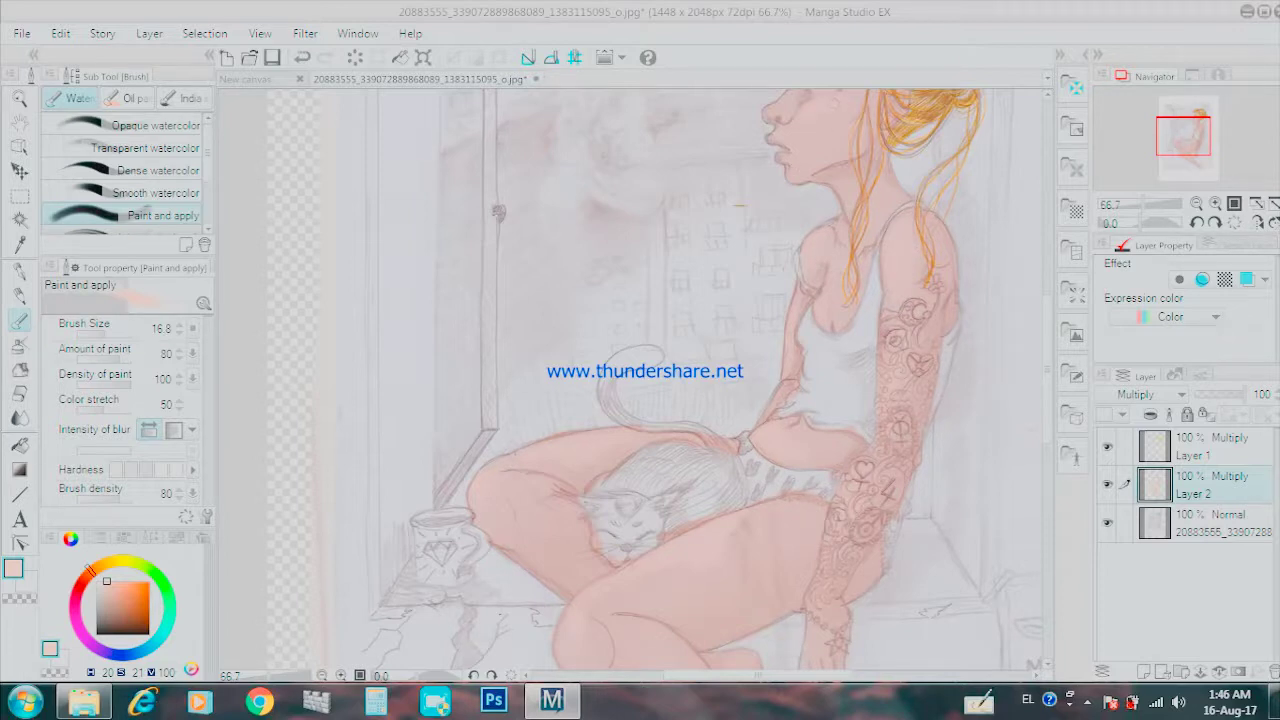
Step: Make the salmon skin colour less saturated
{"action": "scroll", "coordinate": [630, 380], "scroll_direction": "up", "scroll_amount": 3}
{"action": "scroll", "coordinate": [630, 380], "scroll_direction": "up", "scroll_amount": 2}
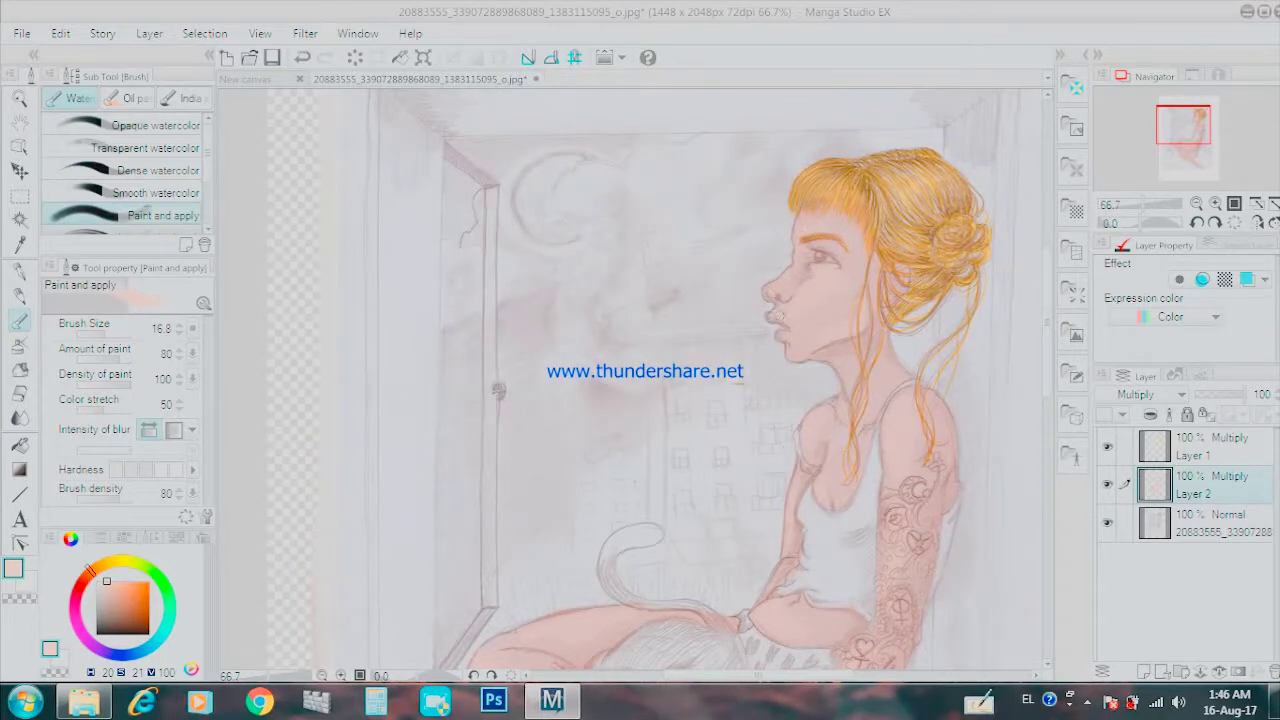
{"action": "left_click_drag", "start_coordinate": [106, 581], "coordinate": [100, 581]}
{"action": "scroll", "coordinate": [630, 380], "scroll_direction": "down", "scroll_amount": 5}
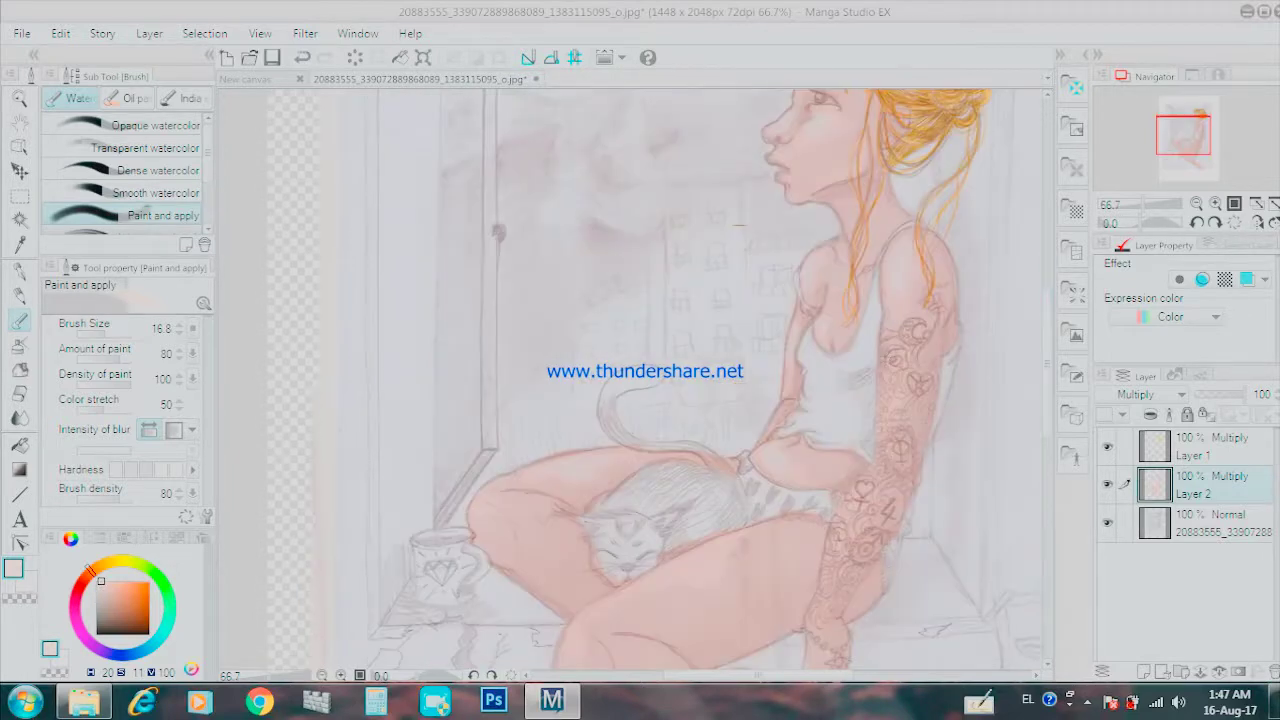
{"action": "scroll", "coordinate": [640, 380], "scroll_direction": "down", "scroll_amount": 3}
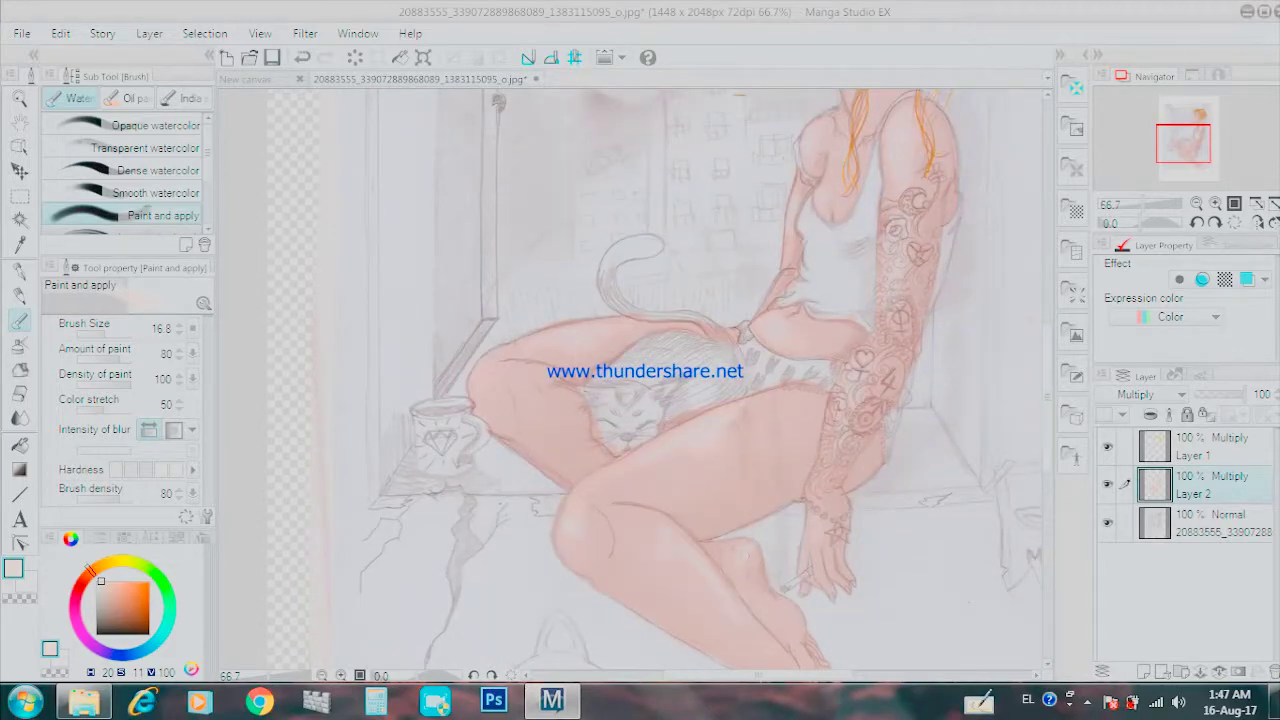
{"action": "scroll", "coordinate": [640, 380], "scroll_direction": "down", "scroll_amount": 3}
{"action": "scroll", "coordinate": [640, 380], "scroll_direction": "up", "scroll_amount": 6}
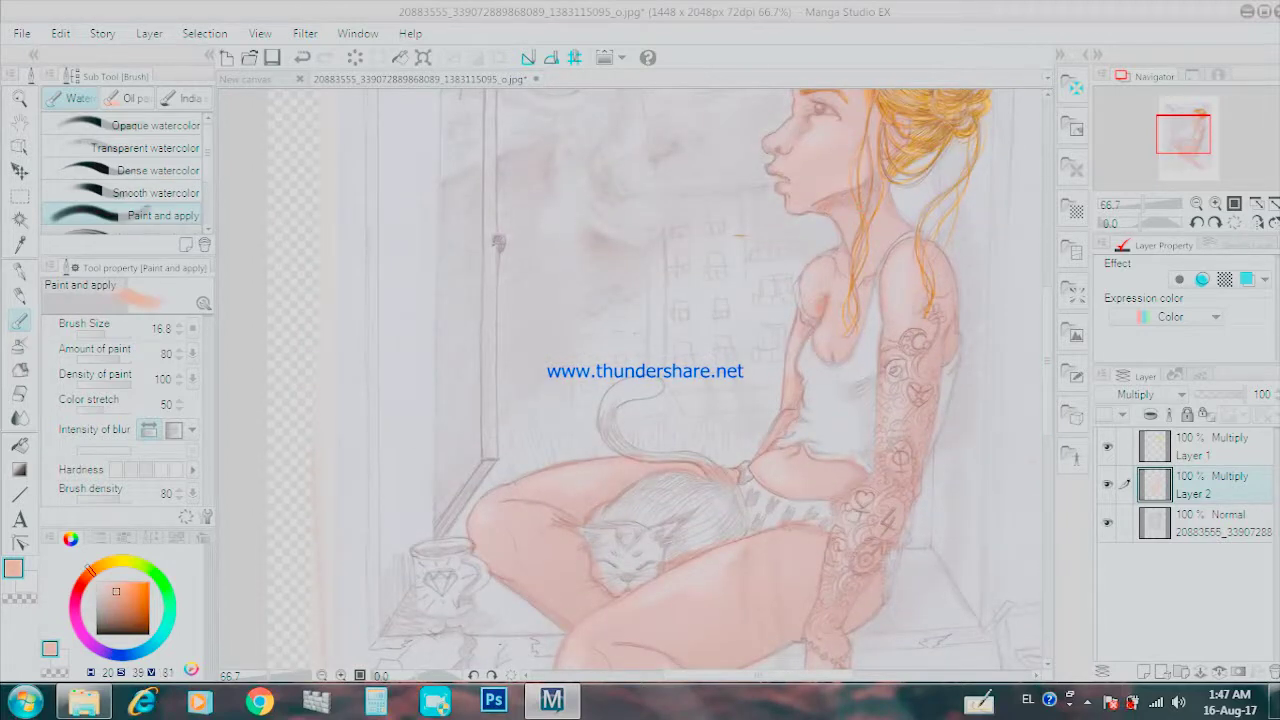
Step: Deepen salmon shading along the tattooed arm, shirt hem and hip
{"action": "left_click_drag", "start_coordinate": [952, 278], "coordinate": [950, 352]}
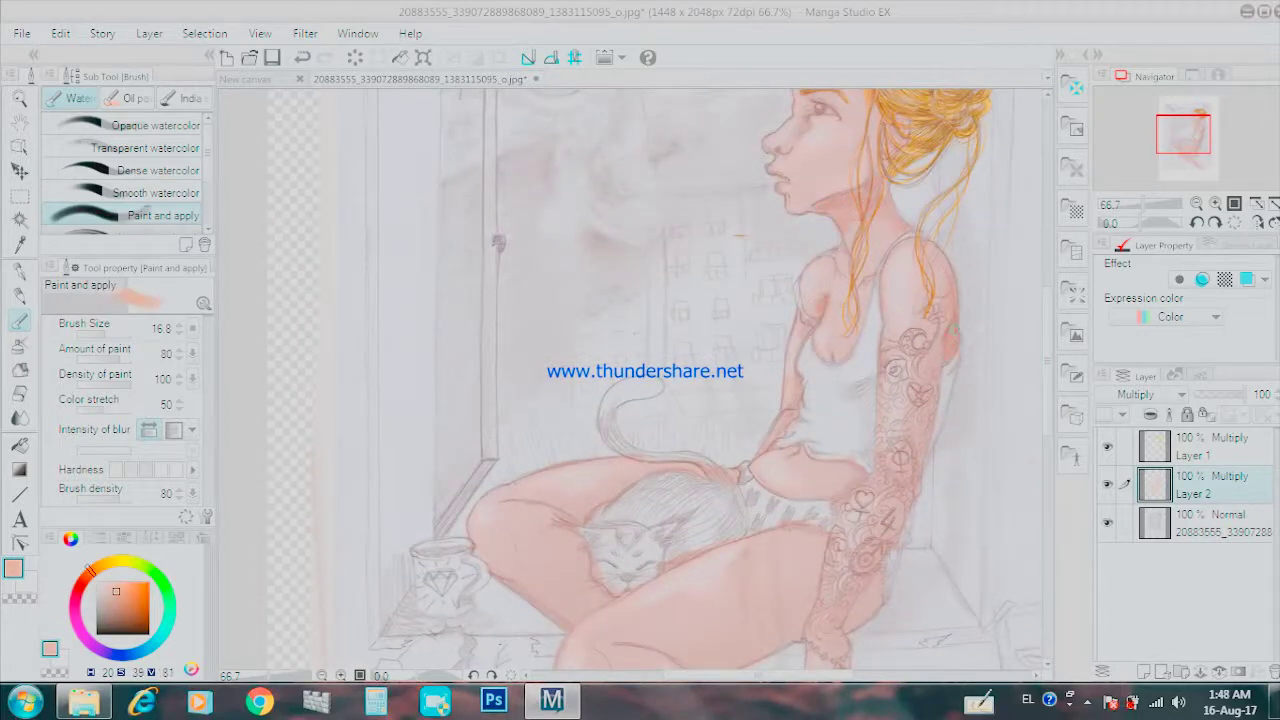
{"action": "mouse_move", "coordinate": [782, 431]}
{"action": "left_mouse_down"}
{"action": "mouse_move", "coordinate": [853, 469]}
{"action": "mouse_move", "coordinate": [790, 500]}
{"action": "left_mouse_up"}
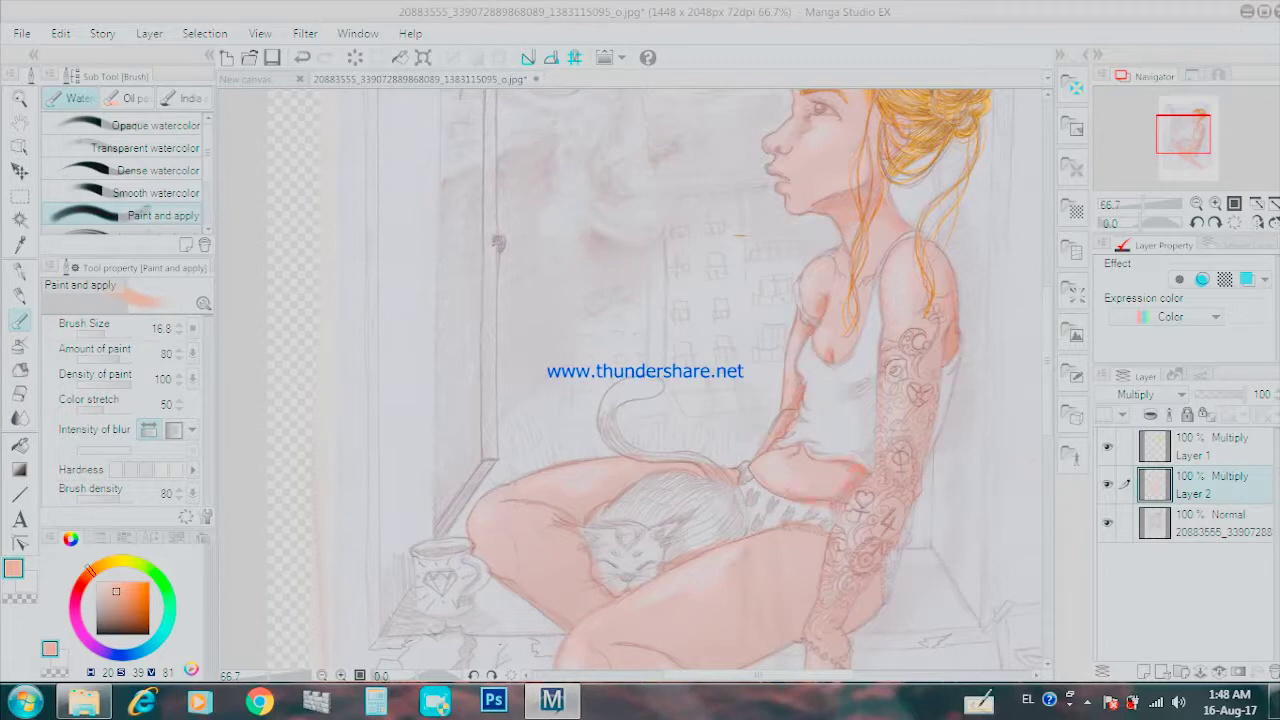
{"action": "left_click_drag", "start_coordinate": [916, 422], "coordinate": [908, 452]}
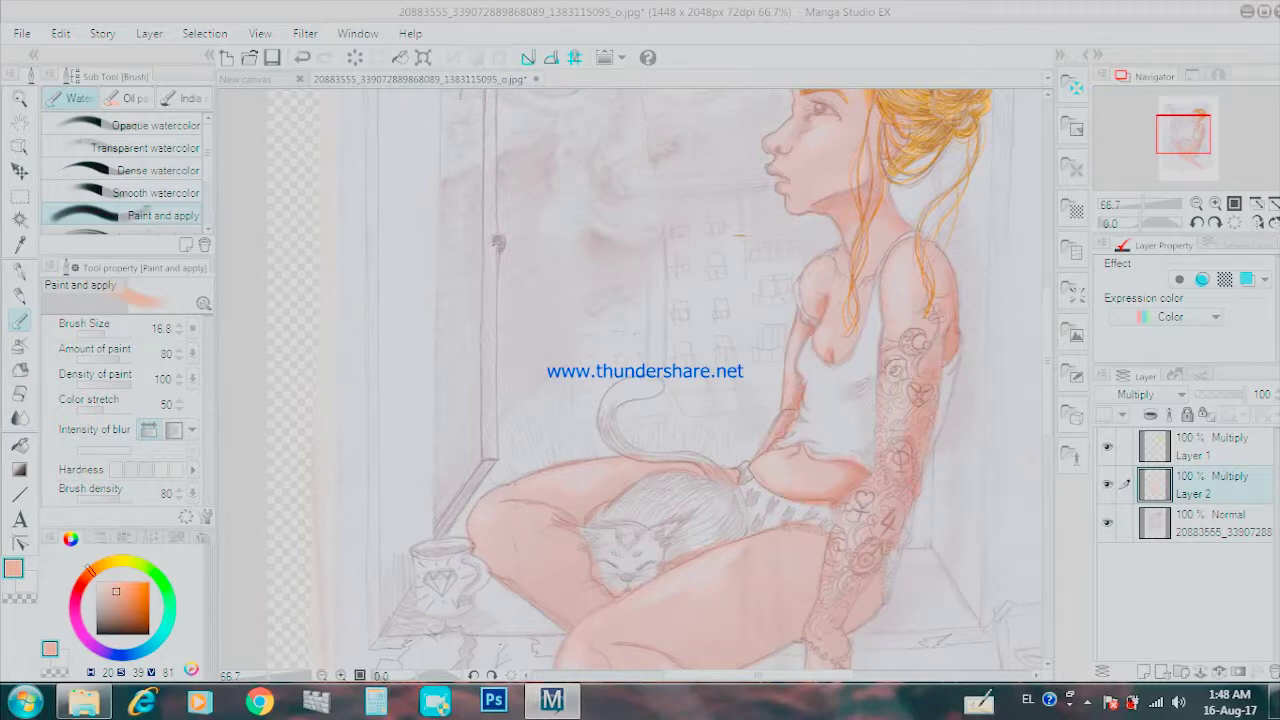
{"action": "scroll", "coordinate": [860, 570], "scroll_direction": "down", "scroll_amount": 5}
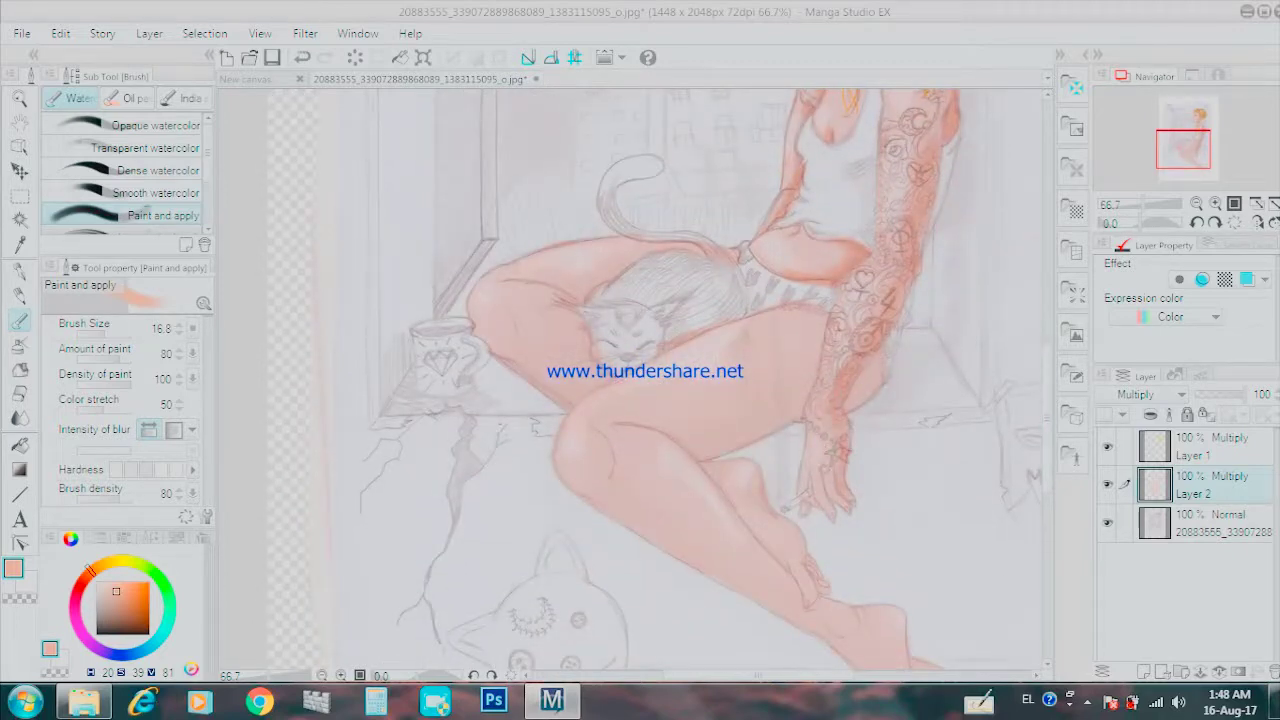
Step: Shade the thighs and shin in darker orange, including strokes near the cat
{"action": "mouse_move", "coordinate": [698, 422]}
{"action": "left_mouse_down"}
{"action": "mouse_move", "coordinate": [800, 418]}
{"action": "mouse_move", "coordinate": [825, 365]}
{"action": "mouse_move", "coordinate": [856, 390]}
{"action": "mouse_move", "coordinate": [870, 380]}
{"action": "left_mouse_up"}
{"action": "mouse_move", "coordinate": [755, 475]}
{"action": "left_mouse_down"}
{"action": "mouse_move", "coordinate": [785, 520]}
{"action": "mouse_move", "coordinate": [712, 482]}
{"action": "left_mouse_up"}
{"action": "left_click_drag", "start_coordinate": [560, 468], "coordinate": [824, 640]}
{"action": "mouse_move", "coordinate": [512, 344]}
{"action": "left_mouse_down"}
{"action": "mouse_move", "coordinate": [540, 372]}
{"action": "mouse_move", "coordinate": [584, 354]}
{"action": "mouse_move", "coordinate": [610, 392]}
{"action": "left_mouse_up"}
{"action": "mouse_move", "coordinate": [585, 328]}
{"action": "left_mouse_down"}
{"action": "mouse_move", "coordinate": [582, 280]}
{"action": "mouse_move", "coordinate": [640, 262]}
{"action": "mouse_move", "coordinate": [534, 358]}
{"action": "left_mouse_up"}
{"action": "scroll", "coordinate": [630, 380], "scroll_direction": "down", "scroll_amount": 3}
Step: Shade the toes, heel, sole and ankle, then dab the cheek and shade the shoulder and neck
{"action": "left_click_drag", "start_coordinate": [914, 506], "coordinate": [922, 526]}
{"action": "left_click_drag", "start_coordinate": [928, 520], "coordinate": [946, 532]}
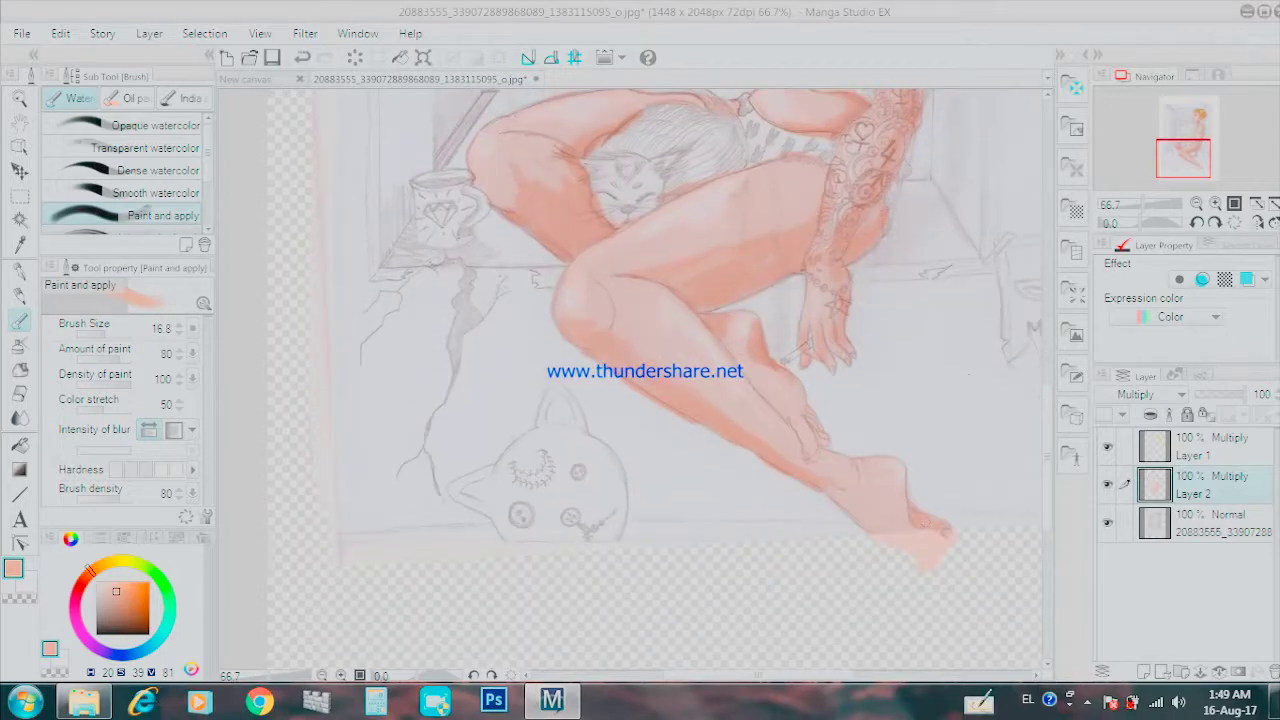
{"action": "mouse_move", "coordinate": [848, 488]}
{"action": "left_mouse_down"}
{"action": "mouse_move", "coordinate": [880, 540]}
{"action": "mouse_move", "coordinate": [930, 568]}
{"action": "left_mouse_up"}
{"action": "left_click_drag", "start_coordinate": [872, 514], "coordinate": [914, 578]}
{"action": "mouse_move", "coordinate": [798, 388]}
{"action": "left_mouse_down"}
{"action": "mouse_move", "coordinate": [820, 428]}
{"action": "mouse_move", "coordinate": [798, 430]}
{"action": "left_mouse_up"}
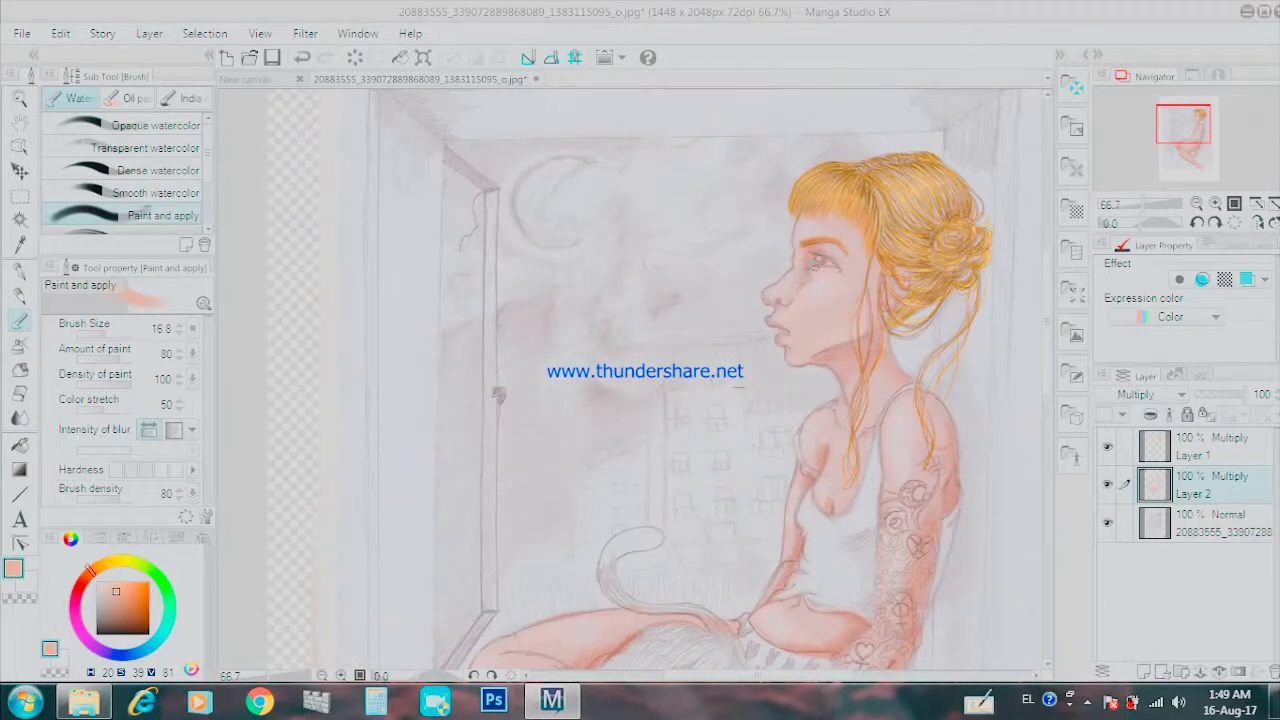
{"action": "left_click", "coordinate": [860, 292]}
{"action": "mouse_move", "coordinate": [888, 334]}
{"action": "left_mouse_down"}
{"action": "mouse_move", "coordinate": [892, 396]}
{"action": "mouse_move", "coordinate": [944, 422]}
{"action": "left_mouse_up"}
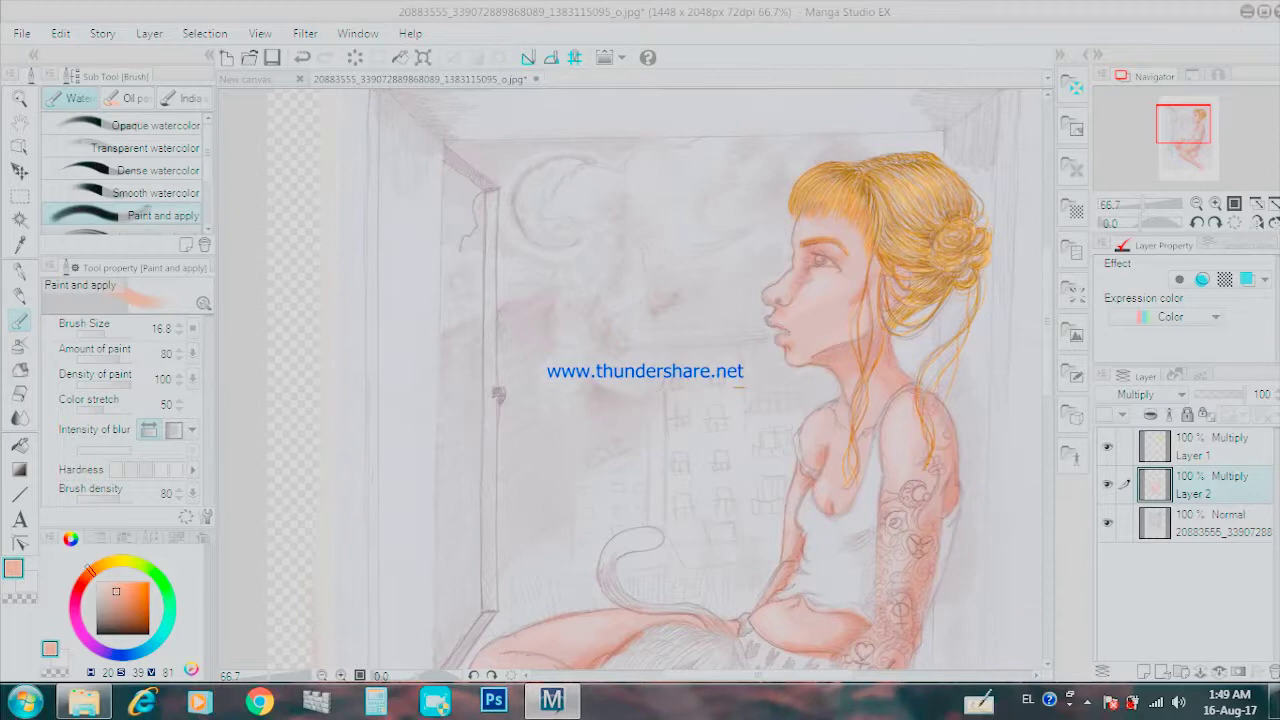
{"action": "left_click", "coordinate": [19, 418]}
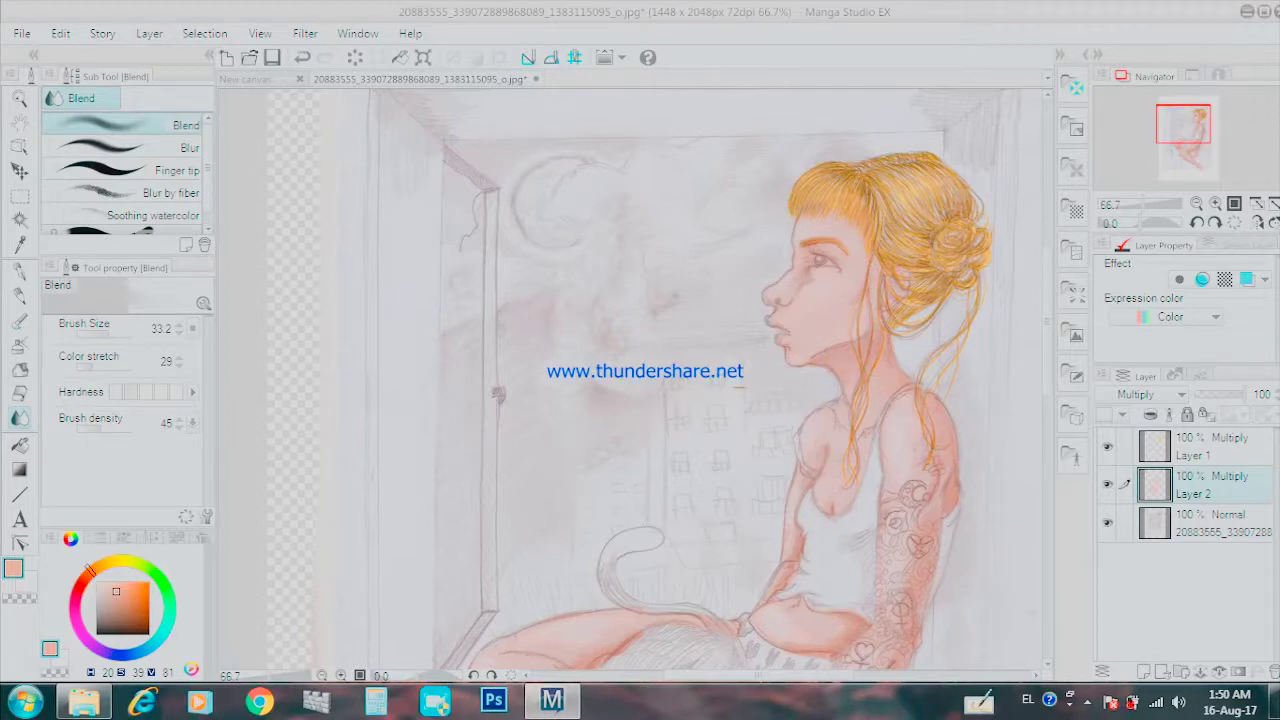
Step: Smudge the salmon shading on her legs with the Blend tool near the cat's ear
{"action": "scroll", "coordinate": [660, 380], "scroll_direction": "down", "scroll_amount": 2}
{"action": "scroll", "coordinate": [660, 380], "scroll_direction": "down", "scroll_amount": 3}
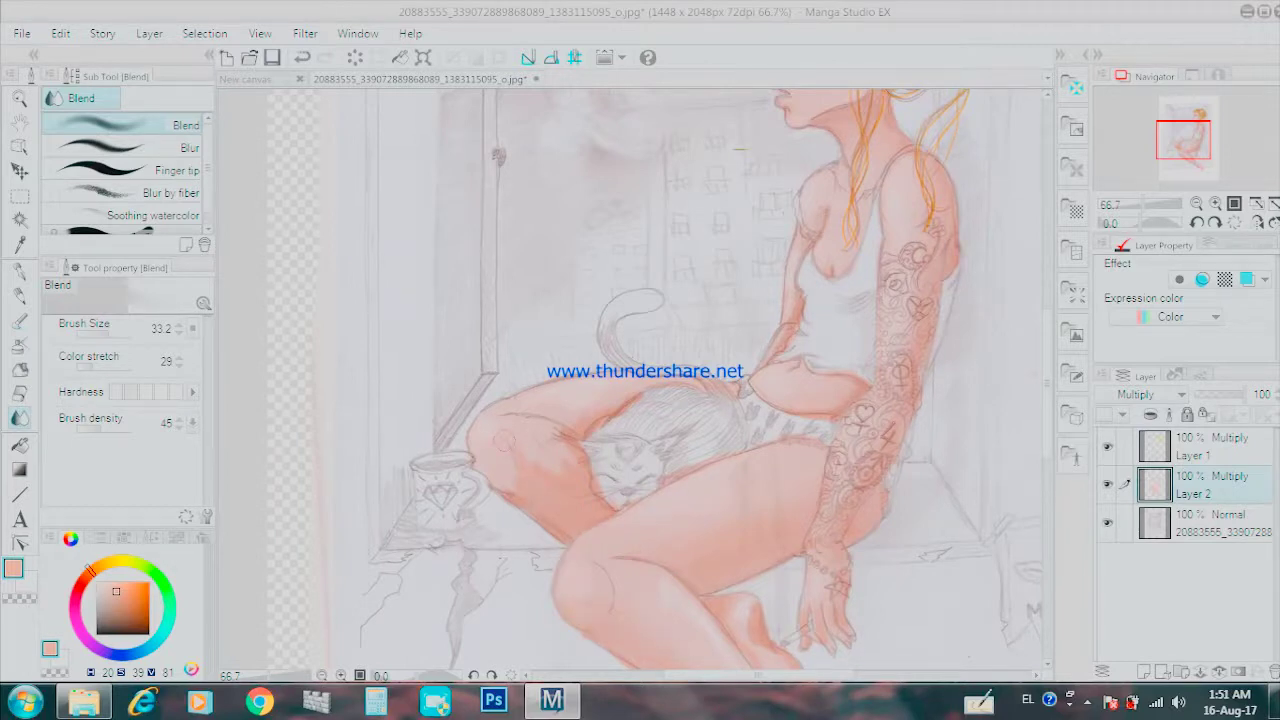
{"action": "left_click_drag", "start_coordinate": [596, 418], "coordinate": [594, 422]}
{"action": "scroll", "coordinate": [640, 380], "scroll_direction": "down", "scroll_amount": 5}
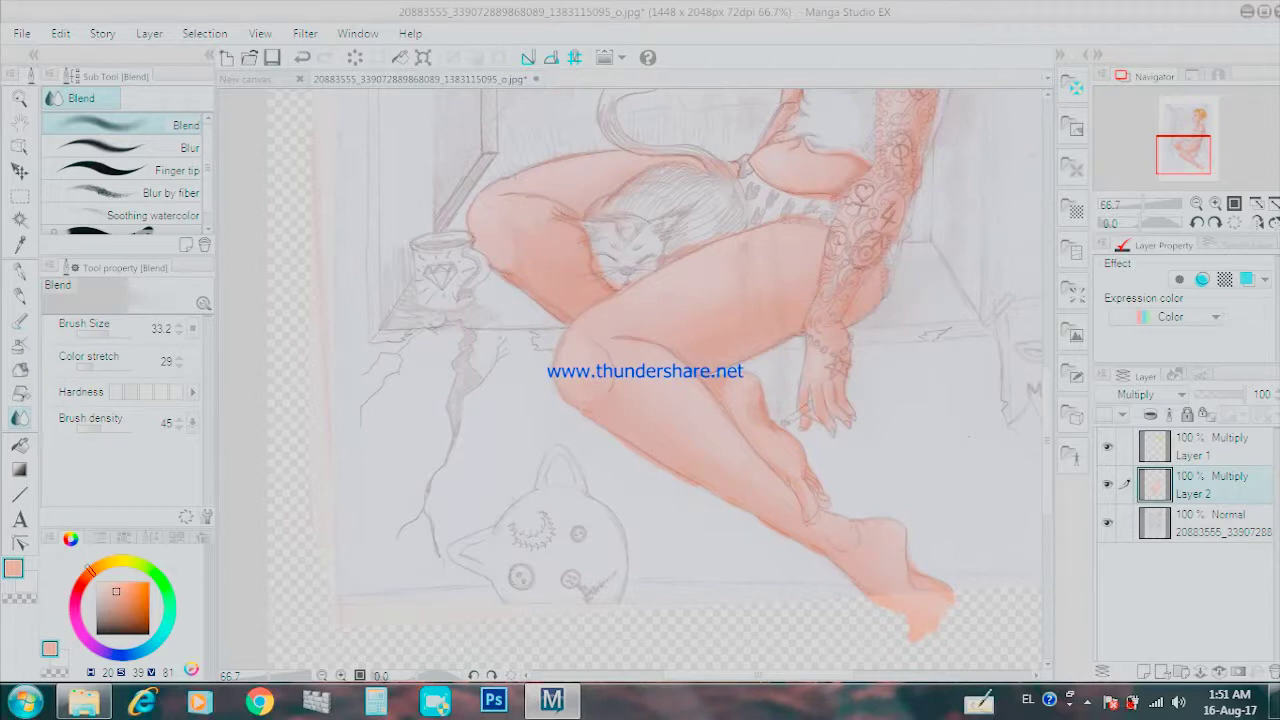
{"action": "key", "text": "e"}
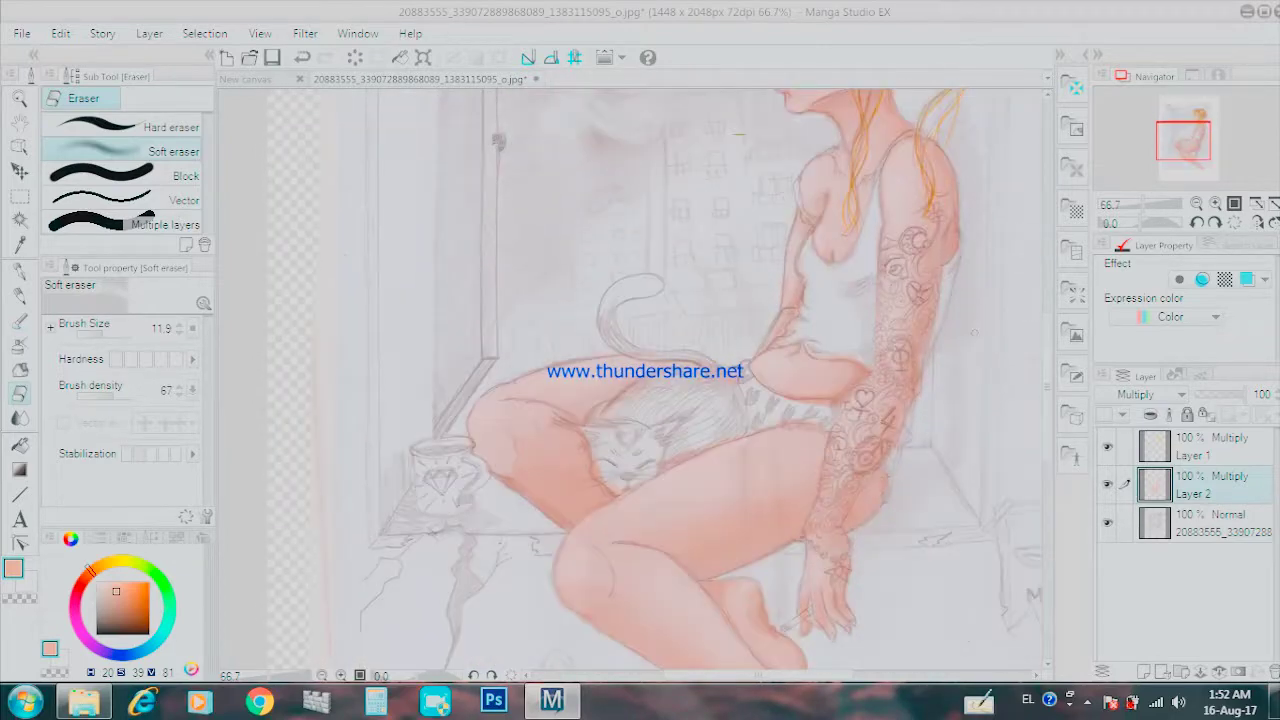
Step: Try Normal, Multiply, Linear burn, Screen and Subtract blending on Layer 2
{"action": "left_click", "coordinate": [1150, 394]}
{"action": "left_click", "coordinate": [1040, 86]}
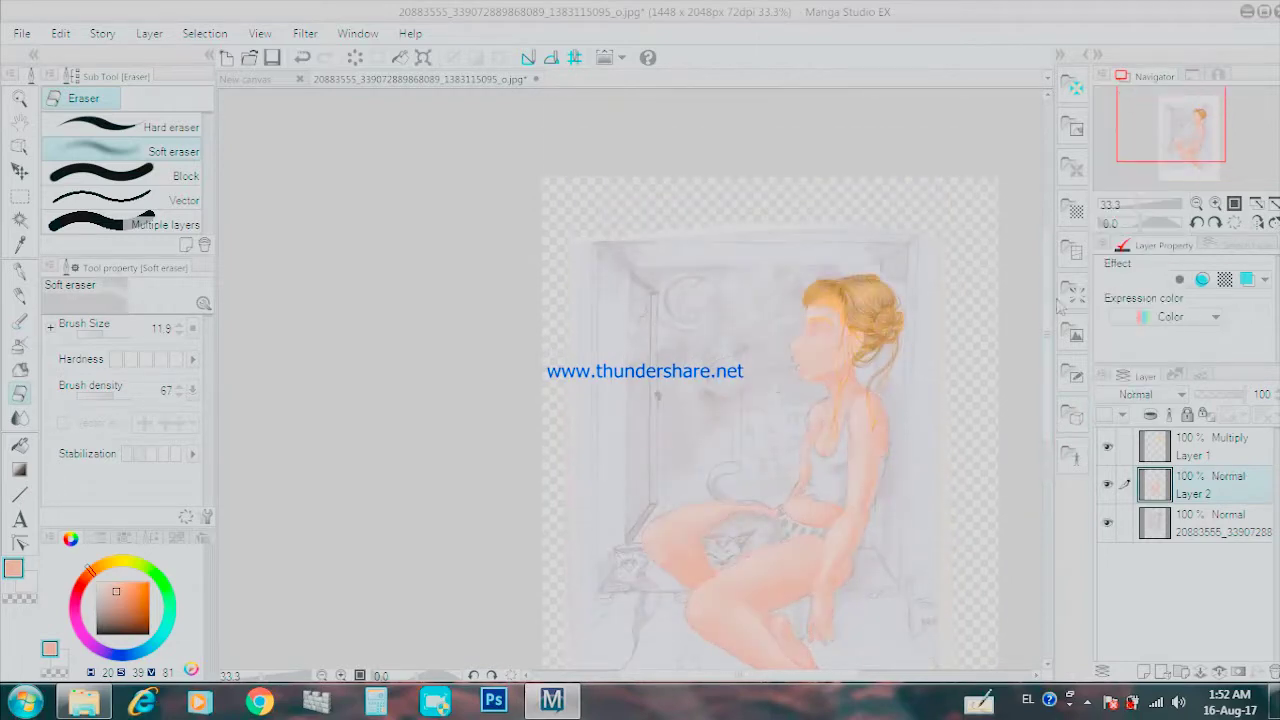
{"action": "scroll", "coordinate": [1057, 305], "scroll_direction": "down", "scroll_amount": 2}
{"action": "left_click", "coordinate": [1150, 394]}
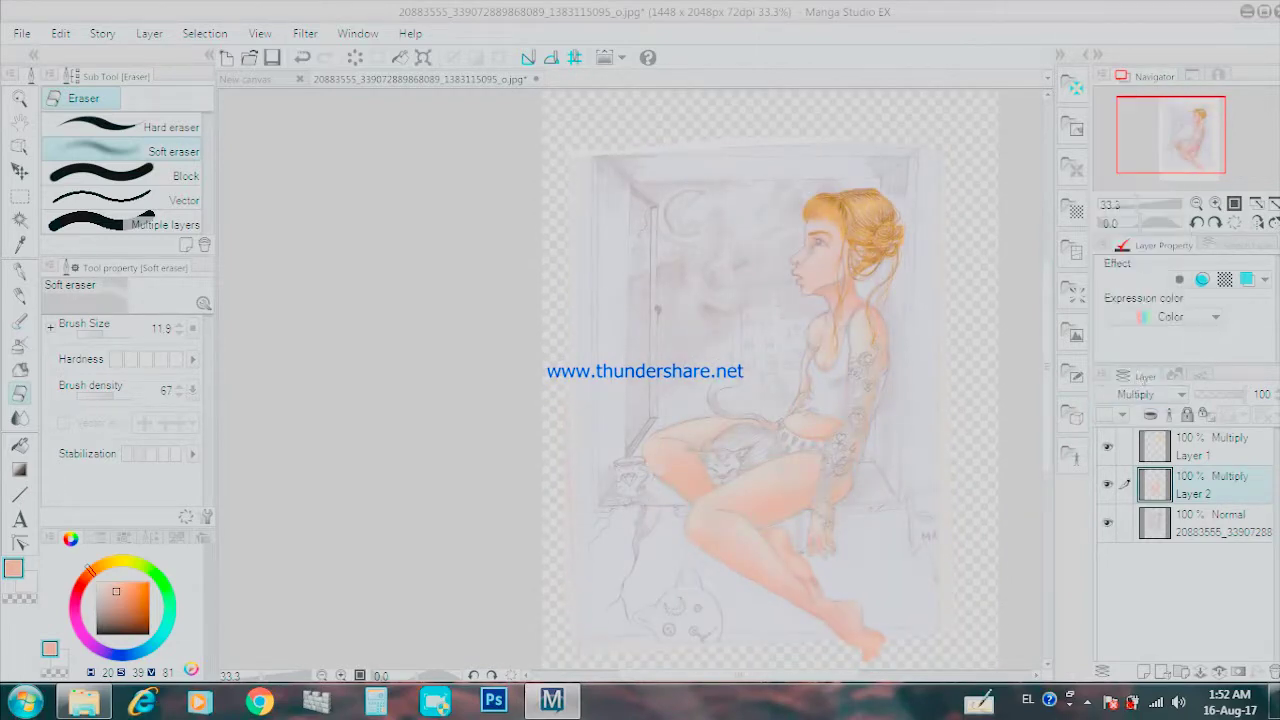
{"action": "left_click", "coordinate": [1150, 394]}
{"action": "left_click", "coordinate": [1135, 166]}
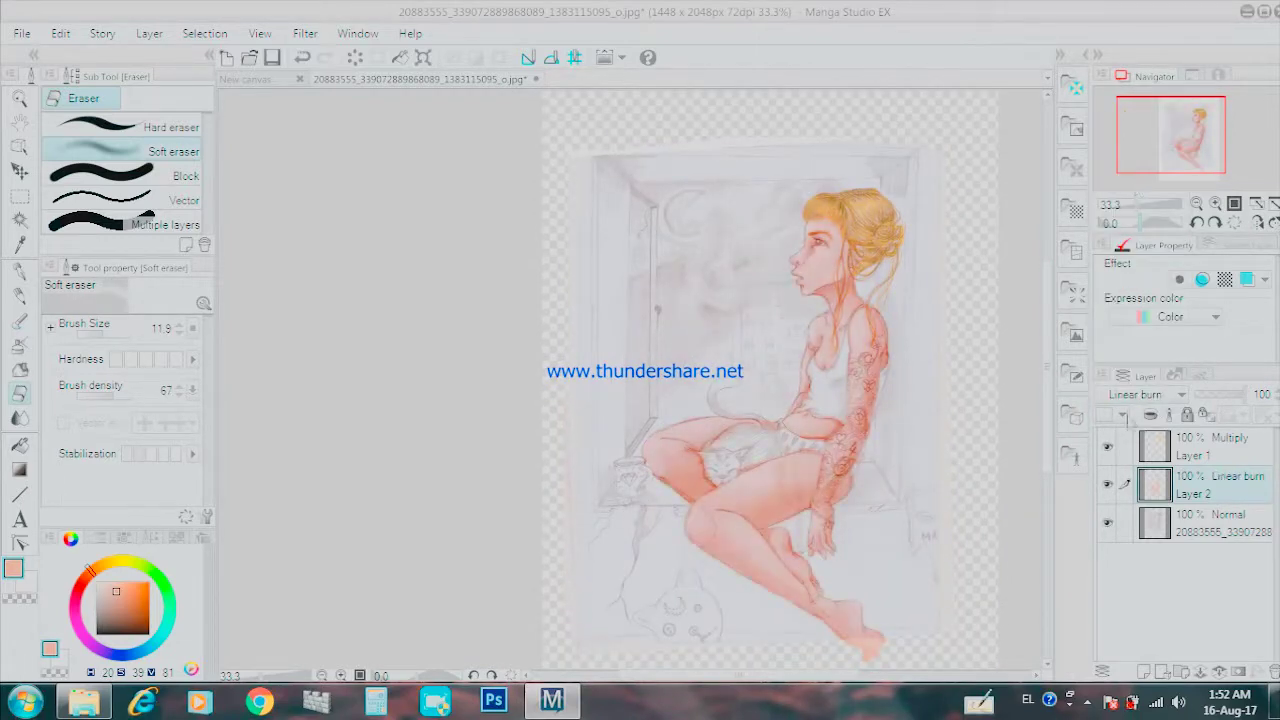
{"action": "left_click", "coordinate": [1150, 394]}
{"action": "left_click", "coordinate": [1119, 187]}
{"action": "left_click", "coordinate": [1150, 394]}
{"action": "left_click", "coordinate": [1116, 224]}
{"action": "left_click", "coordinate": [1150, 394]}
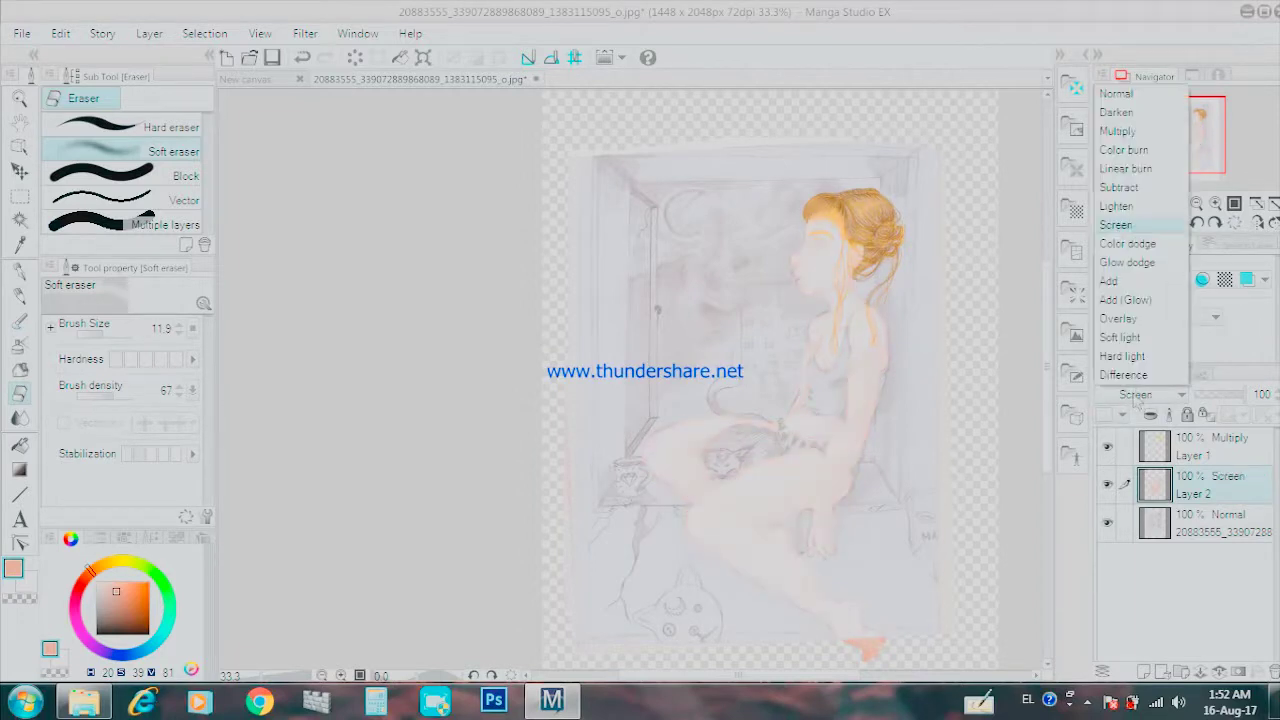
{"action": "left_click", "coordinate": [1125, 299]}
Step: Settle Layer 2 on Darken after trying Add (Glow), Hard light and Difference; open Brightness/Contrast
{"action": "left_click", "coordinate": [1140, 395]}
{"action": "left_click", "coordinate": [1118, 318]}
{"action": "left_click", "coordinate": [1140, 395]}
{"action": "left_click", "coordinate": [1119, 337]}
{"action": "left_click", "coordinate": [1140, 395]}
{"action": "left_click", "coordinate": [1122, 356]}
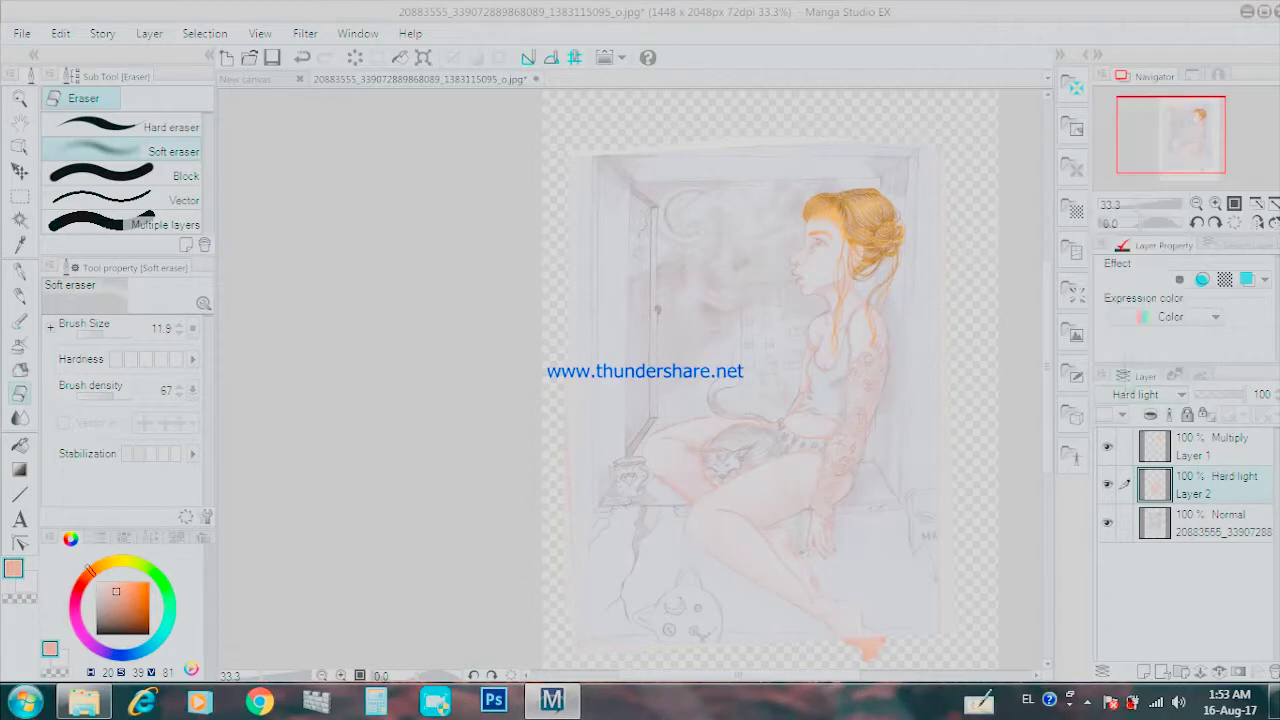
{"action": "left_click", "coordinate": [1140, 395]}
{"action": "left_click", "coordinate": [1122, 375]}
{"action": "left_click", "coordinate": [1140, 395]}
{"action": "left_click", "coordinate": [1120, 93]}
{"action": "left_click", "coordinate": [1140, 395]}
{"action": "left_click", "coordinate": [1120, 112]}
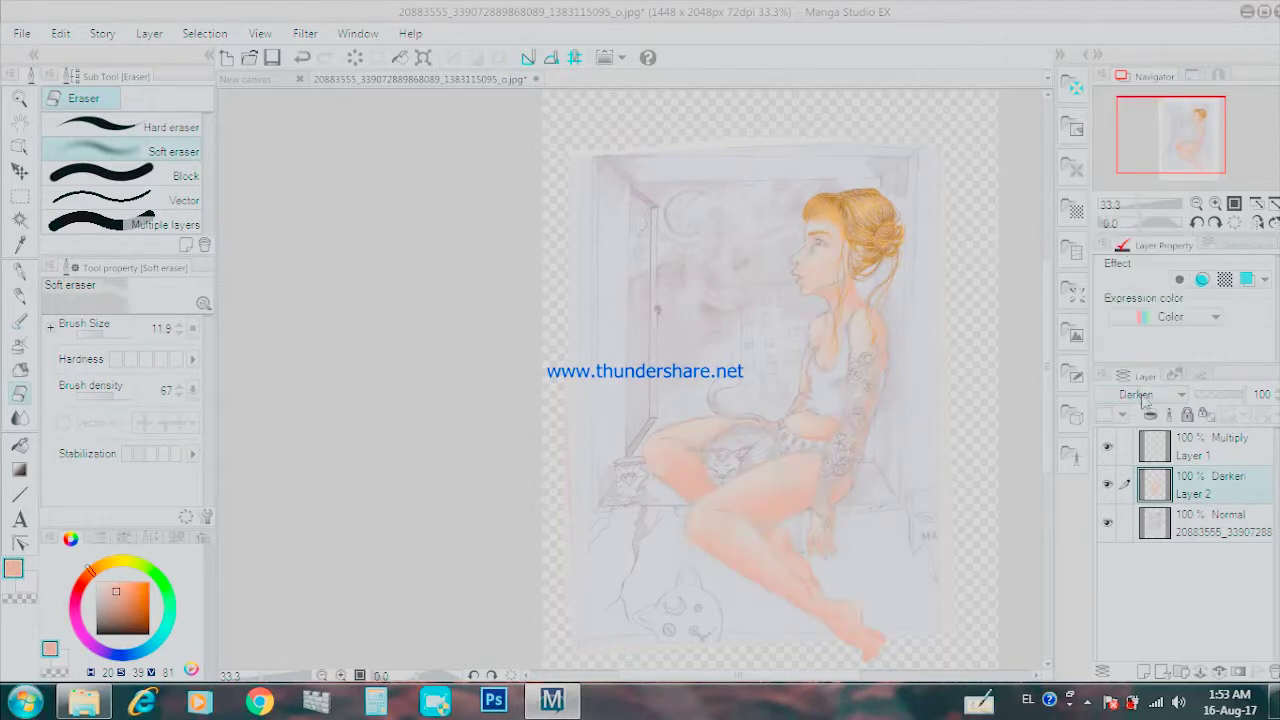
{"action": "left_click", "coordinate": [60, 33]}
{"action": "left_click", "coordinate": [430, 398]}
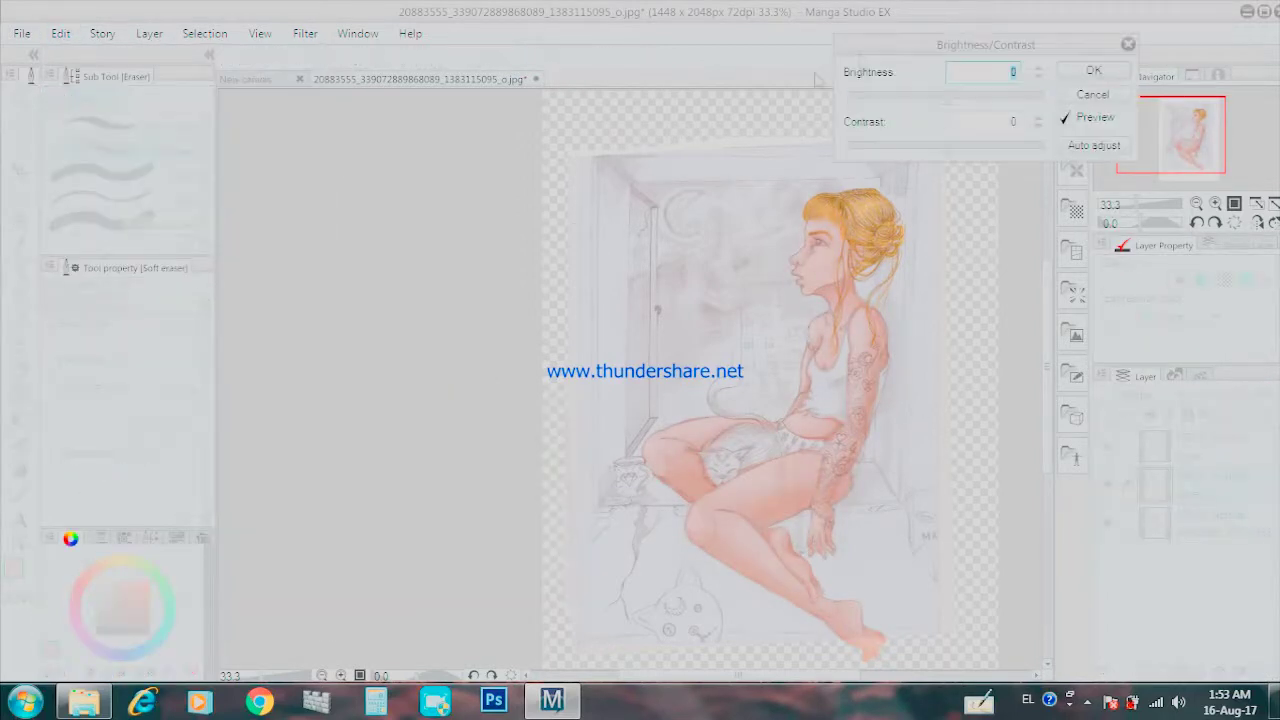
Step: Apply Brightness 30 and Contrast -38 to the colouring
{"action": "left_click_drag", "start_coordinate": [966, 108], "coordinate": [972, 106]}
{"action": "left_click_drag", "start_coordinate": [999, 147], "coordinate": [916, 160]}
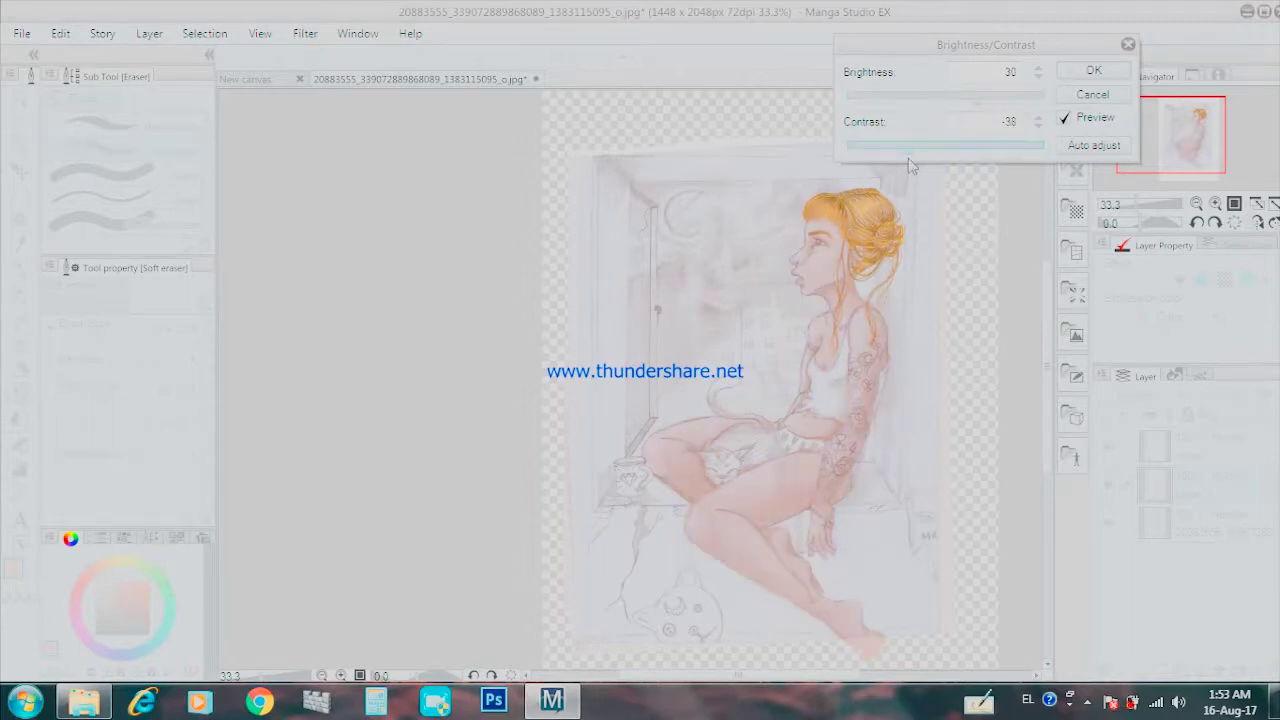
{"action": "left_click", "coordinate": [1094, 70]}
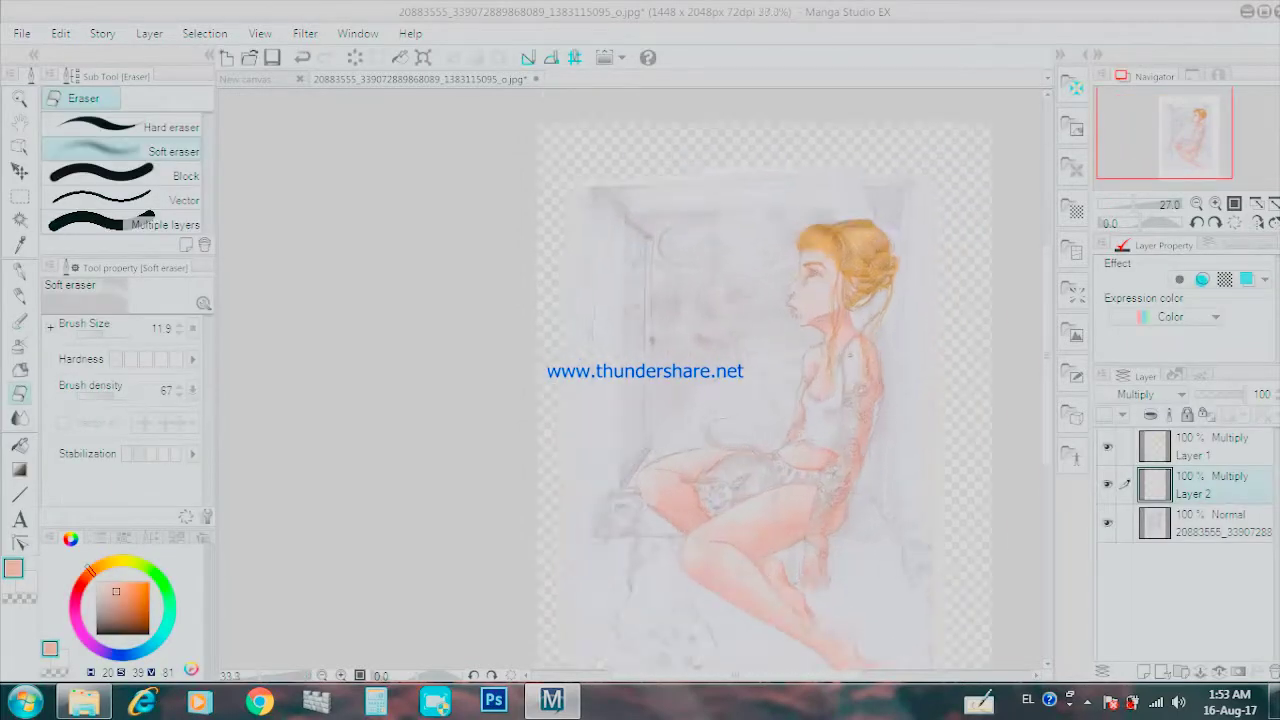
{"action": "scroll", "coordinate": [875, 365], "scroll_direction": "up", "scroll_amount": 1}
{"action": "scroll", "coordinate": [809, 340], "scroll_direction": "up", "scroll_amount": 1}
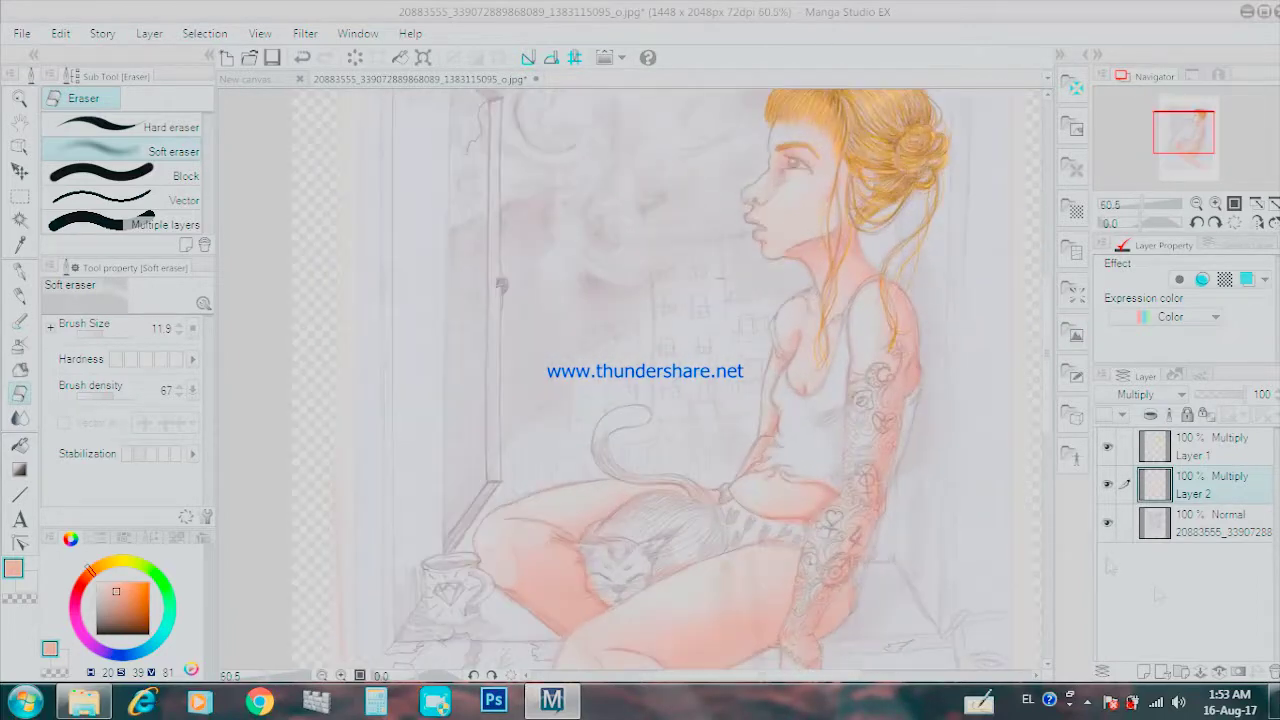
Step: Add Layer 3 in Multiply mode and set up a pink Watercolor brush at size 8.5
{"action": "left_click", "coordinate": [1143, 672]}
{"action": "left_click", "coordinate": [1135, 394]}
{"action": "left_click", "coordinate": [1120, 134]}
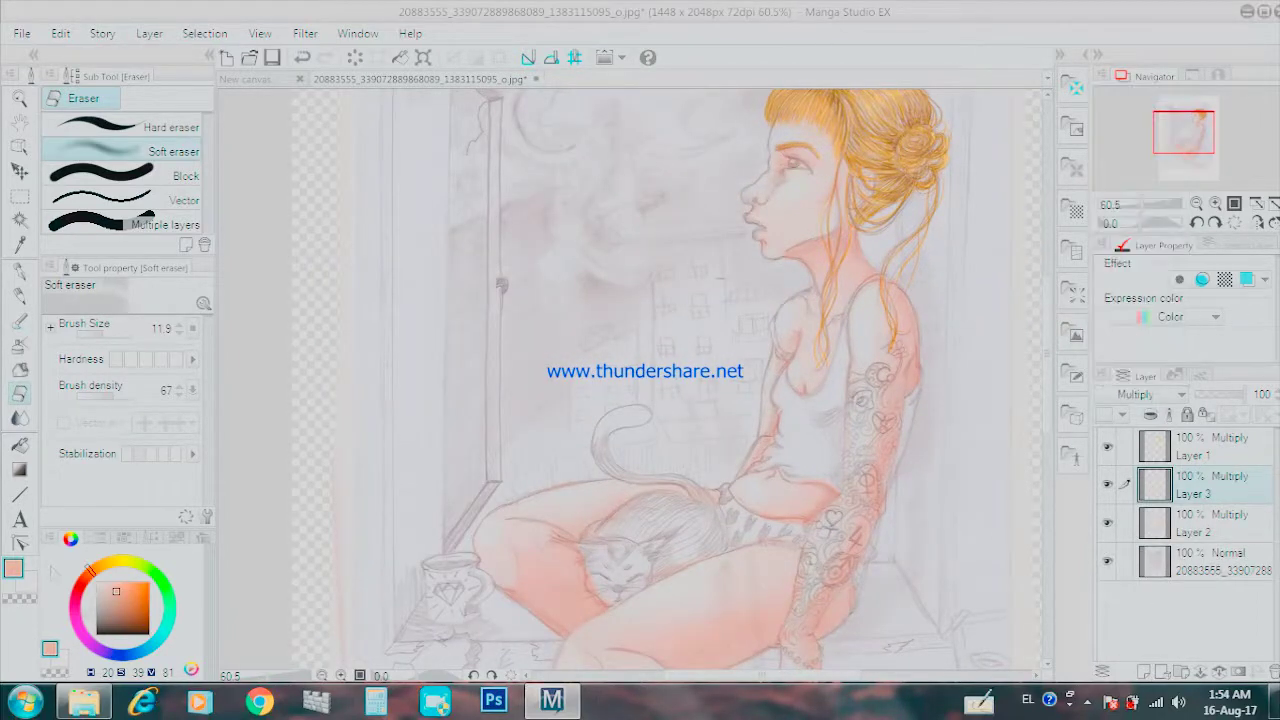
{"action": "left_click_drag", "start_coordinate": [90, 568], "coordinate": [72, 588]}
{"action": "left_click", "coordinate": [118, 584]}
{"action": "scroll", "coordinate": [825, 346], "scroll_direction": "up", "scroll_amount": 3}
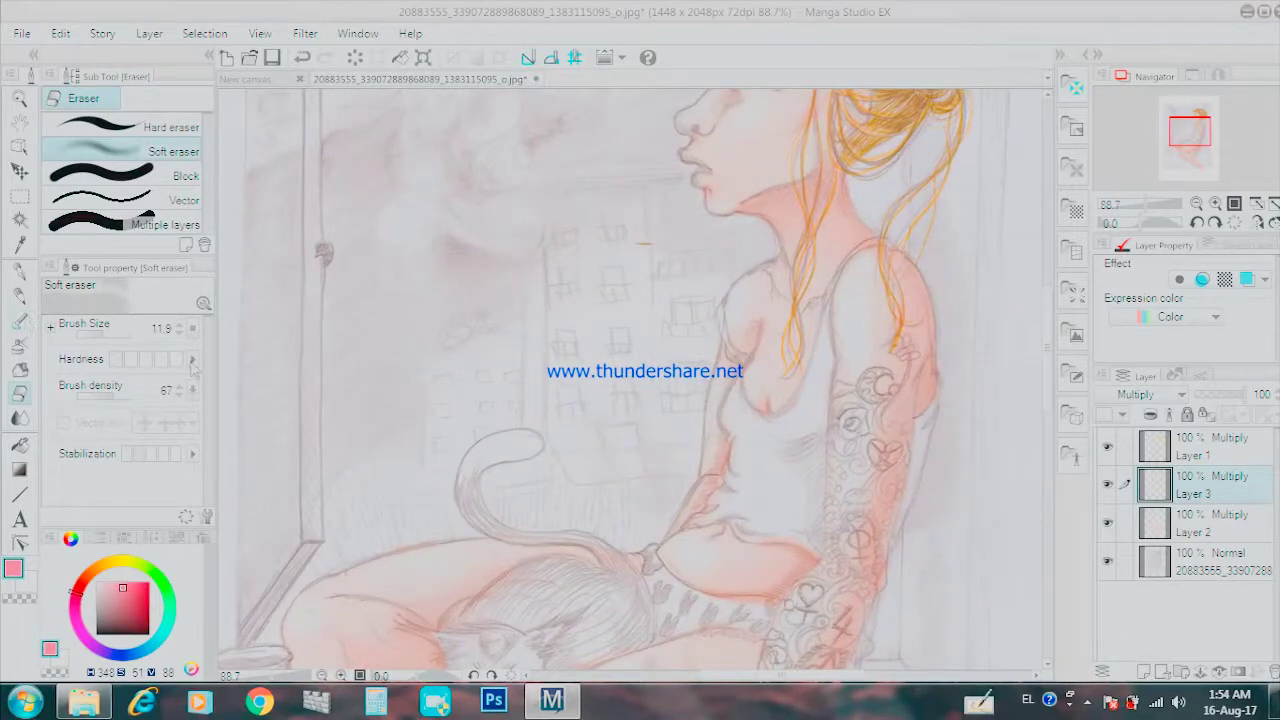
{"action": "key", "text": "b"}
{"action": "scroll", "coordinate": [825, 346], "scroll_direction": "up", "scroll_amount": 2}
{"action": "left_click_drag", "start_coordinate": [98, 338], "coordinate": [110, 336]}
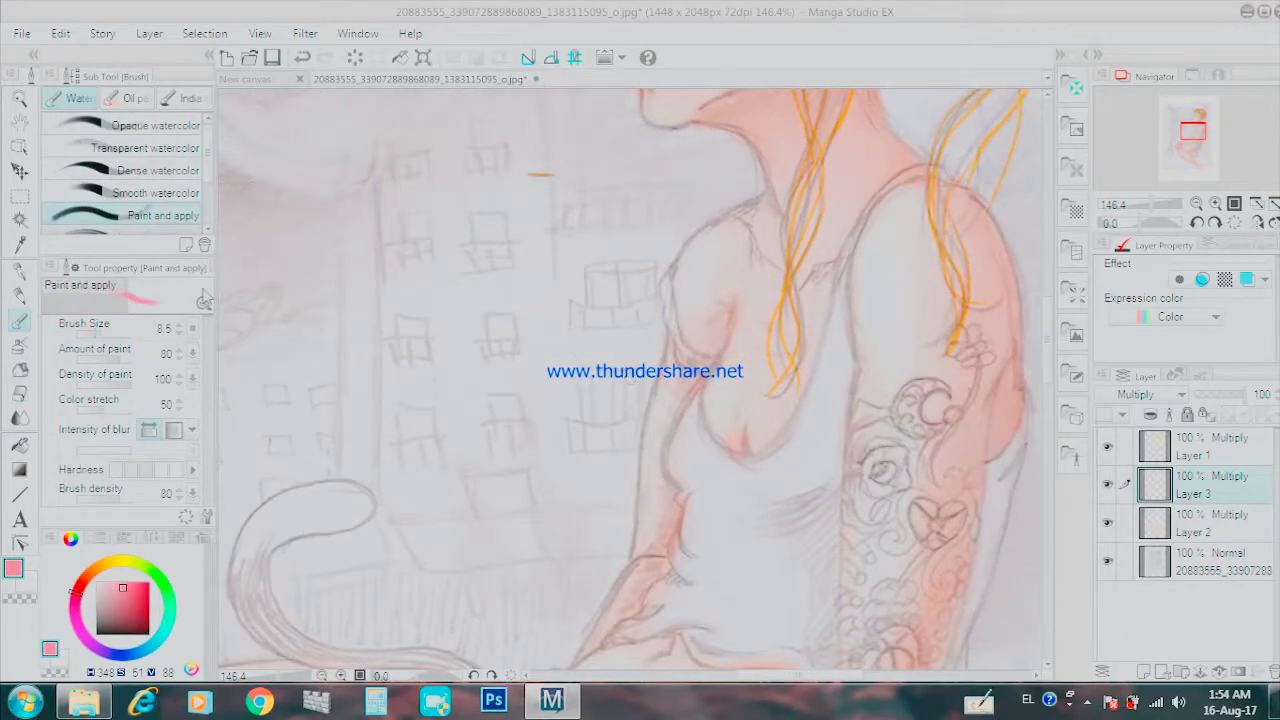
Step: Paint the tank top's chest, side, strap and lower area pink
{"action": "mouse_move", "coordinate": [664, 300]}
{"action": "left_mouse_down"}
{"action": "mouse_move", "coordinate": [700, 366]}
{"action": "mouse_move", "coordinate": [718, 362]}
{"action": "mouse_move", "coordinate": [700, 466]}
{"action": "left_mouse_up"}
{"action": "left_click_drag", "start_coordinate": [704, 390], "coordinate": [668, 470]}
{"action": "left_click_drag", "start_coordinate": [672, 410], "coordinate": [680, 500]}
{"action": "left_click_drag", "start_coordinate": [690, 455], "coordinate": [684, 495]}
{"action": "mouse_move", "coordinate": [700, 425]}
{"action": "left_mouse_down"}
{"action": "mouse_move", "coordinate": [700, 475]}
{"action": "mouse_move", "coordinate": [750, 468]}
{"action": "mouse_move", "coordinate": [708, 460]}
{"action": "mouse_move", "coordinate": [690, 556]}
{"action": "left_mouse_up"}
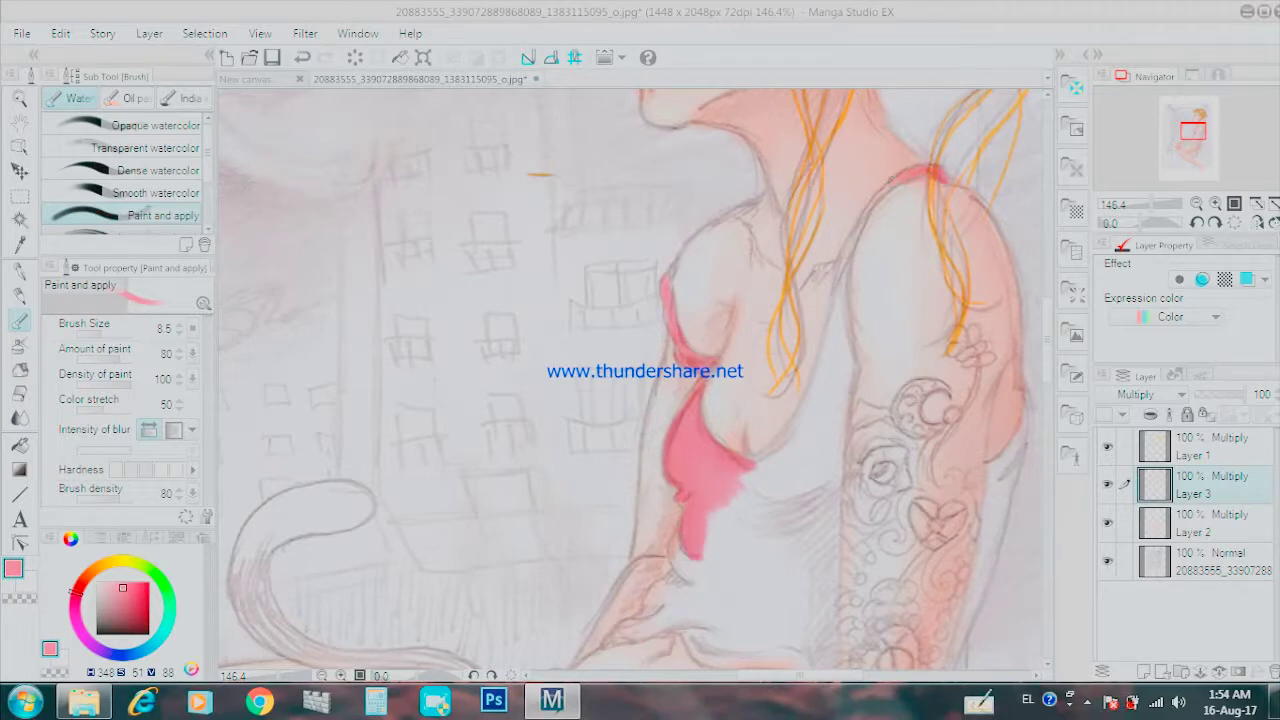
{"action": "left_click_drag", "start_coordinate": [885, 190], "coordinate": [835, 345]}
{"action": "left_click_drag", "start_coordinate": [840, 290], "coordinate": [850, 380]}
{"action": "mouse_move", "coordinate": [835, 325]}
{"action": "left_mouse_down"}
{"action": "mouse_move", "coordinate": [855, 390]}
{"action": "mouse_move", "coordinate": [815, 430]}
{"action": "left_mouse_up"}
{"action": "left_click_drag", "start_coordinate": [835, 365], "coordinate": [835, 460]}
{"action": "mouse_move", "coordinate": [805, 380]}
{"action": "left_mouse_down"}
{"action": "mouse_move", "coordinate": [750, 460]}
{"action": "mouse_move", "coordinate": [810, 480]}
{"action": "mouse_move", "coordinate": [830, 505]}
{"action": "left_mouse_up"}
{"action": "left_click_drag", "start_coordinate": [840, 445], "coordinate": [815, 510]}
{"action": "mouse_move", "coordinate": [790, 460]}
{"action": "left_mouse_down"}
{"action": "mouse_move", "coordinate": [735, 485]}
{"action": "mouse_move", "coordinate": [790, 560]}
{"action": "left_mouse_up"}
{"action": "left_click_drag", "start_coordinate": [820, 500], "coordinate": [830, 620]}
Step: Paint pink along the arm edge, right side and bottom band, covering the remaining white
{"action": "mouse_move", "coordinate": [1025, 412]}
{"action": "left_mouse_down"}
{"action": "mouse_move", "coordinate": [985, 505]}
{"action": "mouse_move", "coordinate": [975, 588]}
{"action": "left_mouse_up"}
{"action": "left_click_drag", "start_coordinate": [1010, 490], "coordinate": [975, 590]}
{"action": "scroll", "coordinate": [640, 380], "scroll_direction": "down", "scroll_amount": 5}
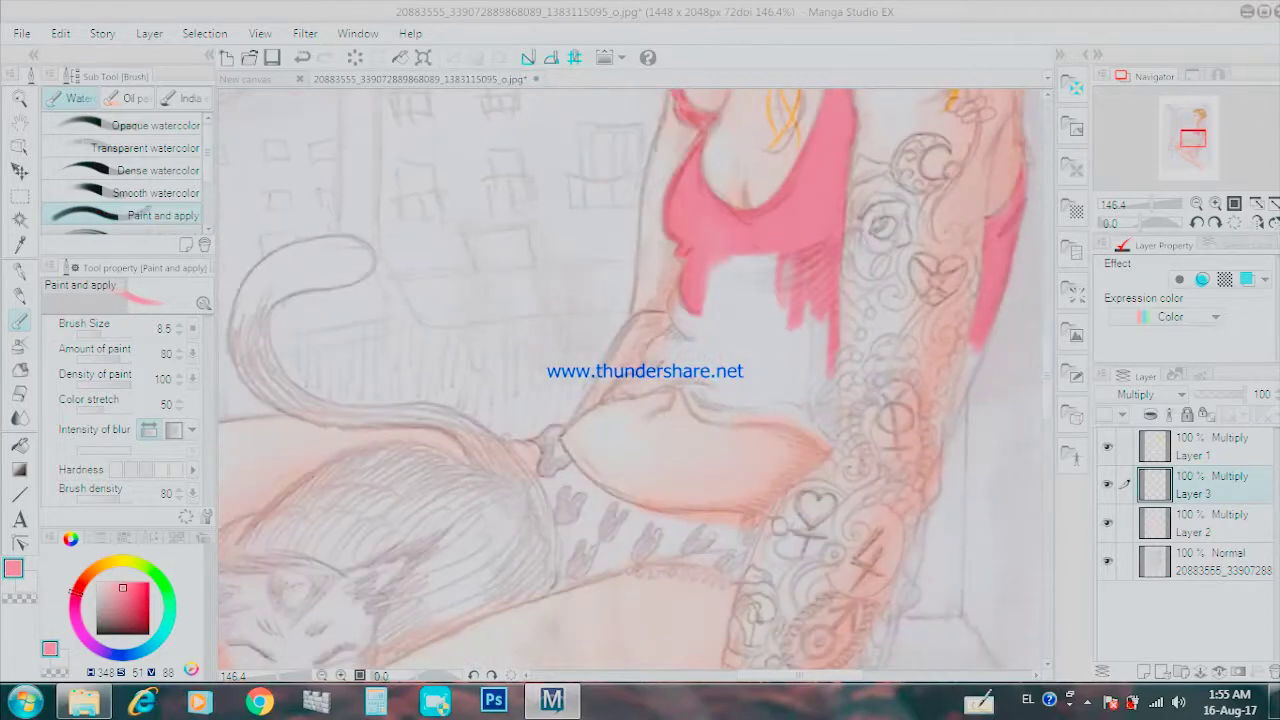
{"action": "left_click_drag", "start_coordinate": [964, 372], "coordinate": [947, 424]}
{"action": "mouse_move", "coordinate": [786, 300]}
{"action": "left_mouse_down"}
{"action": "mouse_move", "coordinate": [836, 422]}
{"action": "mouse_move", "coordinate": [818, 440]}
{"action": "mouse_move", "coordinate": [708, 422]}
{"action": "left_mouse_up"}
{"action": "mouse_move", "coordinate": [660, 380]}
{"action": "left_mouse_down"}
{"action": "mouse_move", "coordinate": [718, 412]}
{"action": "mouse_move", "coordinate": [780, 420]}
{"action": "mouse_move", "coordinate": [830, 400]}
{"action": "mouse_move", "coordinate": [805, 379]}
{"action": "left_mouse_up"}
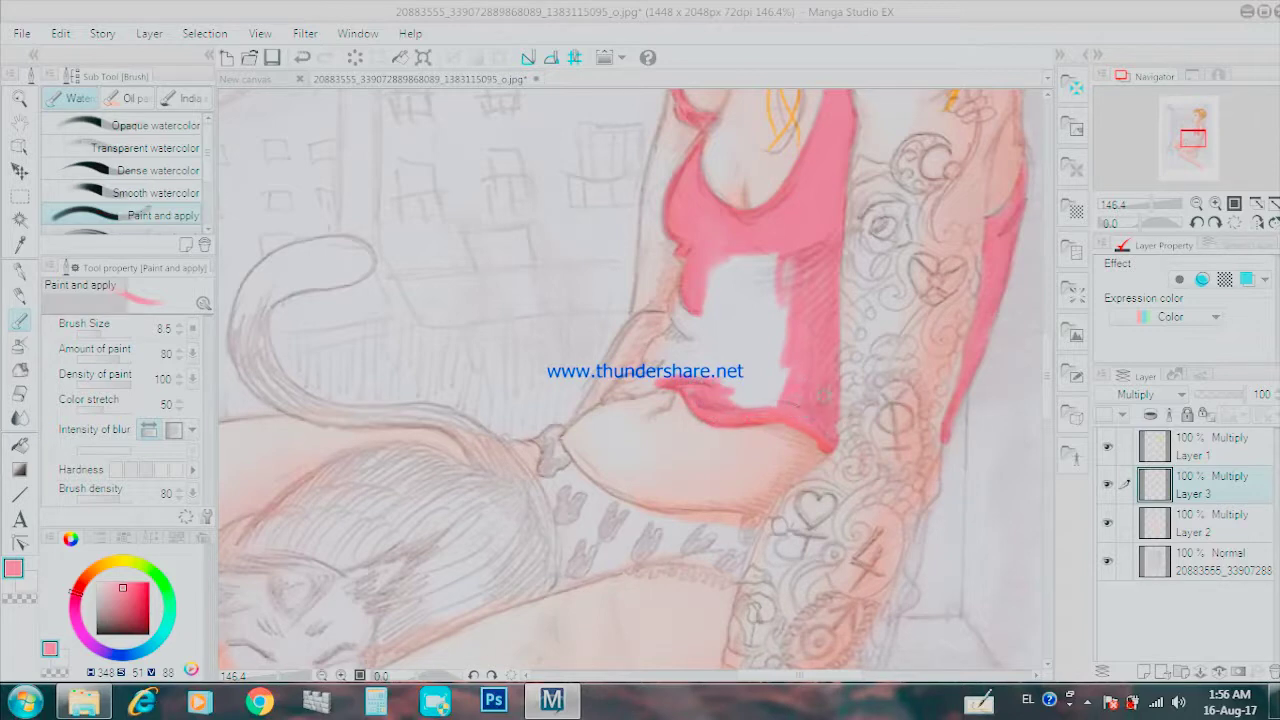
{"action": "mouse_move", "coordinate": [682, 292]}
{"action": "left_mouse_down"}
{"action": "mouse_move", "coordinate": [686, 338]}
{"action": "mouse_move", "coordinate": [730, 258]}
{"action": "left_mouse_up"}
{"action": "left_click_drag", "start_coordinate": [718, 334], "coordinate": [758, 256]}
{"action": "mouse_move", "coordinate": [750, 304]}
{"action": "left_mouse_down"}
{"action": "mouse_move", "coordinate": [786, 258]}
{"action": "mouse_move", "coordinate": [770, 405]}
{"action": "mouse_move", "coordinate": [725, 405]}
{"action": "mouse_move", "coordinate": [765, 355]}
{"action": "mouse_move", "coordinate": [770, 315]}
{"action": "left_mouse_up"}
{"action": "mouse_move", "coordinate": [684, 334]}
{"action": "left_mouse_down"}
{"action": "mouse_move", "coordinate": [622, 388]}
{"action": "mouse_move", "coordinate": [720, 335]}
{"action": "left_mouse_up"}
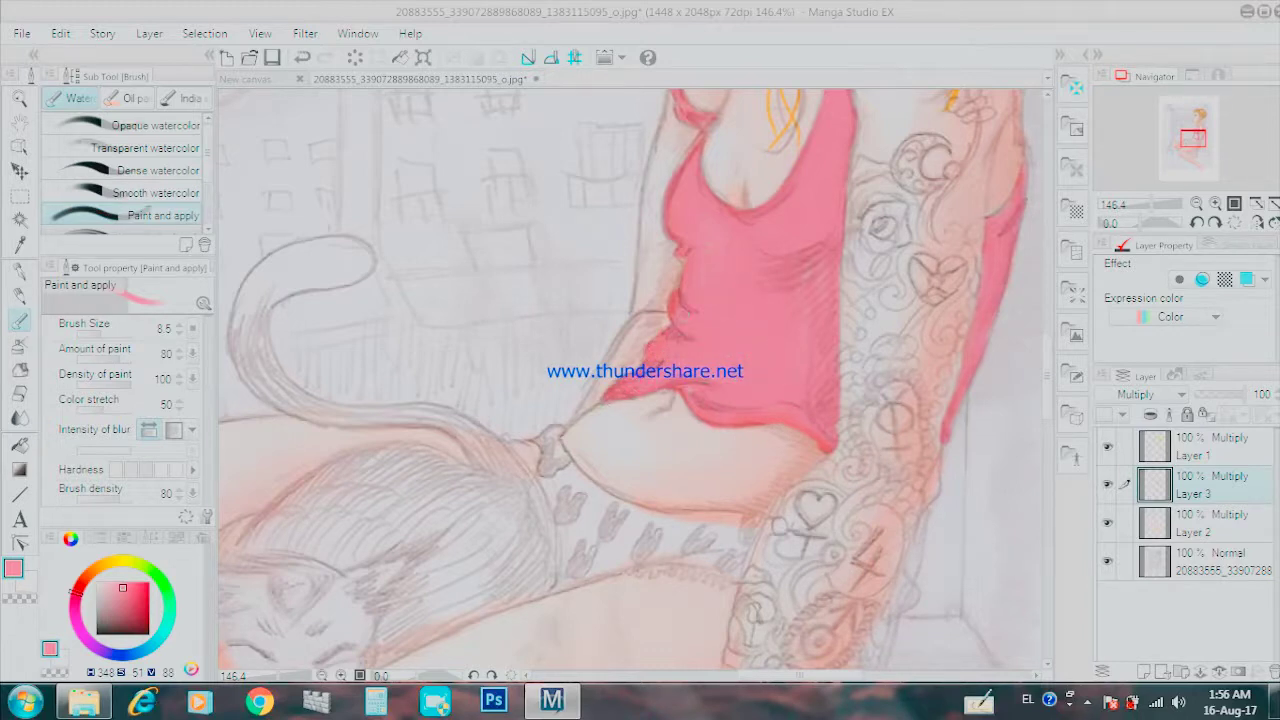
Step: Switch to a darker pink and shade the top's outer edge, right side and lower edge
{"action": "scroll", "coordinate": [826, 437], "scroll_direction": "down", "scroll_amount": 2}
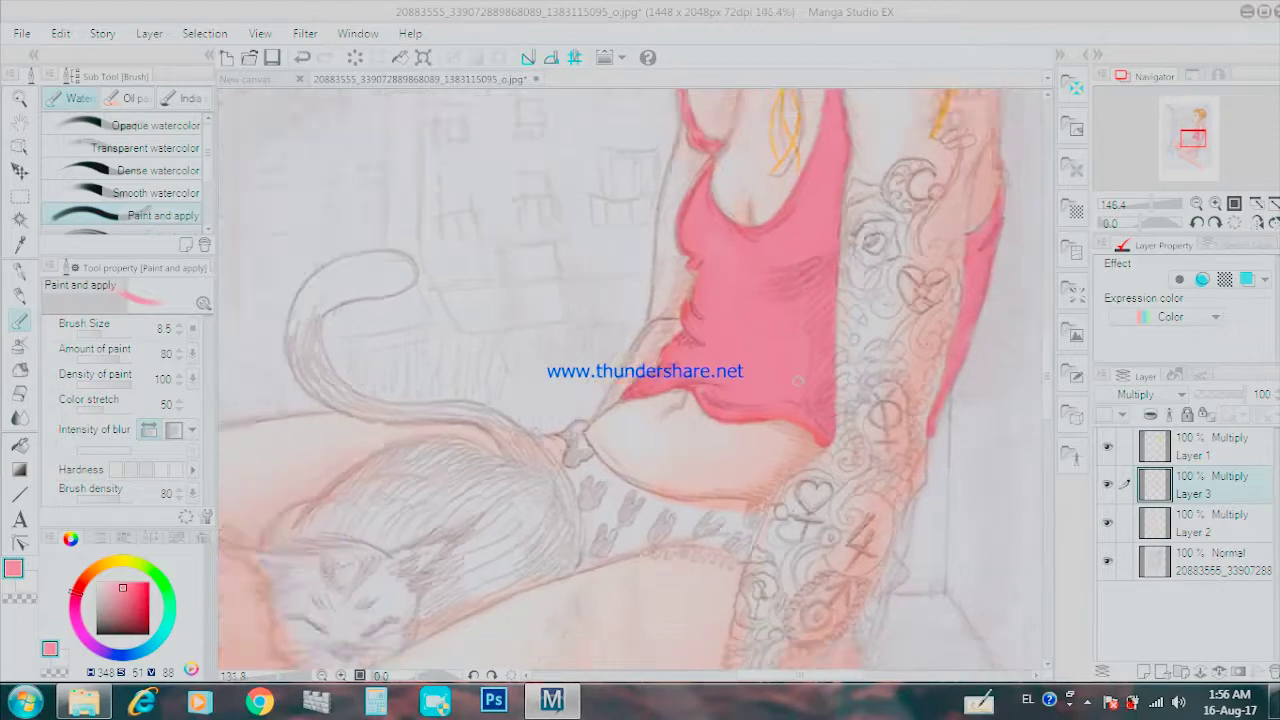
{"action": "scroll", "coordinate": [826, 437], "scroll_direction": "down", "scroll_amount": 2}
{"action": "scroll", "coordinate": [826, 437], "scroll_direction": "down", "scroll_amount": 1}
{"action": "scroll", "coordinate": [826, 437], "scroll_direction": "down", "scroll_amount": 1}
{"action": "left_click", "coordinate": [127, 600]}
{"action": "scroll", "coordinate": [793, 404], "scroll_direction": "up", "scroll_amount": 3}
{"action": "scroll", "coordinate": [793, 404], "scroll_direction": "up", "scroll_amount": 3}
{"action": "left_click_drag", "start_coordinate": [903, 240], "coordinate": [840, 460]}
{"action": "mouse_move", "coordinate": [722, 284]}
{"action": "left_mouse_down"}
{"action": "mouse_move", "coordinate": [648, 320]}
{"action": "mouse_move", "coordinate": [712, 460]}
{"action": "mouse_move", "coordinate": [690, 472]}
{"action": "mouse_move", "coordinate": [580, 444]}
{"action": "left_mouse_up"}
{"action": "left_click_drag", "start_coordinate": [680, 440], "coordinate": [550, 420]}
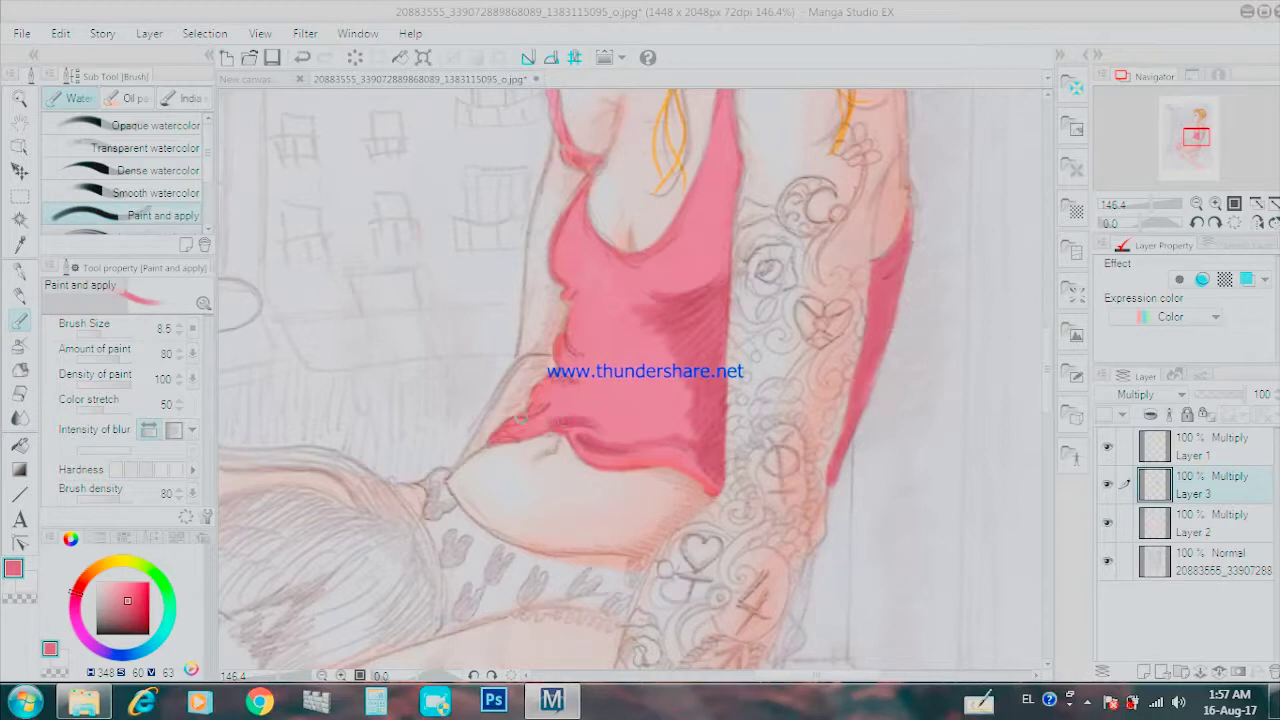
Step: Deepen the darker pink shading along the neckline, middle and lower hem
{"action": "left_click_drag", "start_coordinate": [595, 175], "coordinate": [688, 250]}
{"action": "mouse_move", "coordinate": [738, 140]}
{"action": "left_mouse_down"}
{"action": "mouse_move", "coordinate": [720, 280]}
{"action": "mouse_move", "coordinate": [598, 380]}
{"action": "left_mouse_up"}
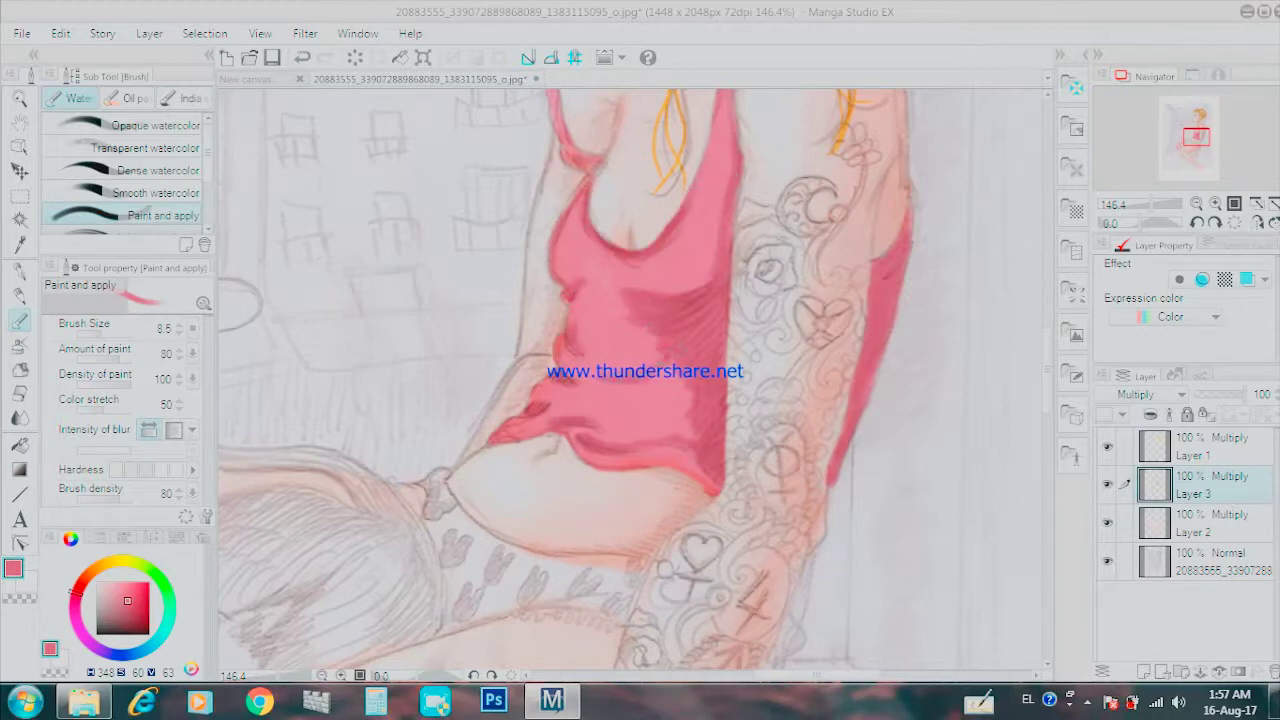
{"action": "left_click_drag", "start_coordinate": [686, 376], "coordinate": [602, 416]}
{"action": "left_click_drag", "start_coordinate": [688, 410], "coordinate": [490, 444]}
{"action": "mouse_move", "coordinate": [707, 461]}
{"action": "left_mouse_down"}
{"action": "mouse_move", "coordinate": [612, 490]}
{"action": "mouse_move", "coordinate": [566, 440]}
{"action": "left_mouse_up"}
Step: Add light pink highlights on the upper, left and lower parts of the top
{"action": "left_click", "coordinate": [712, 338], "text": "alt"}
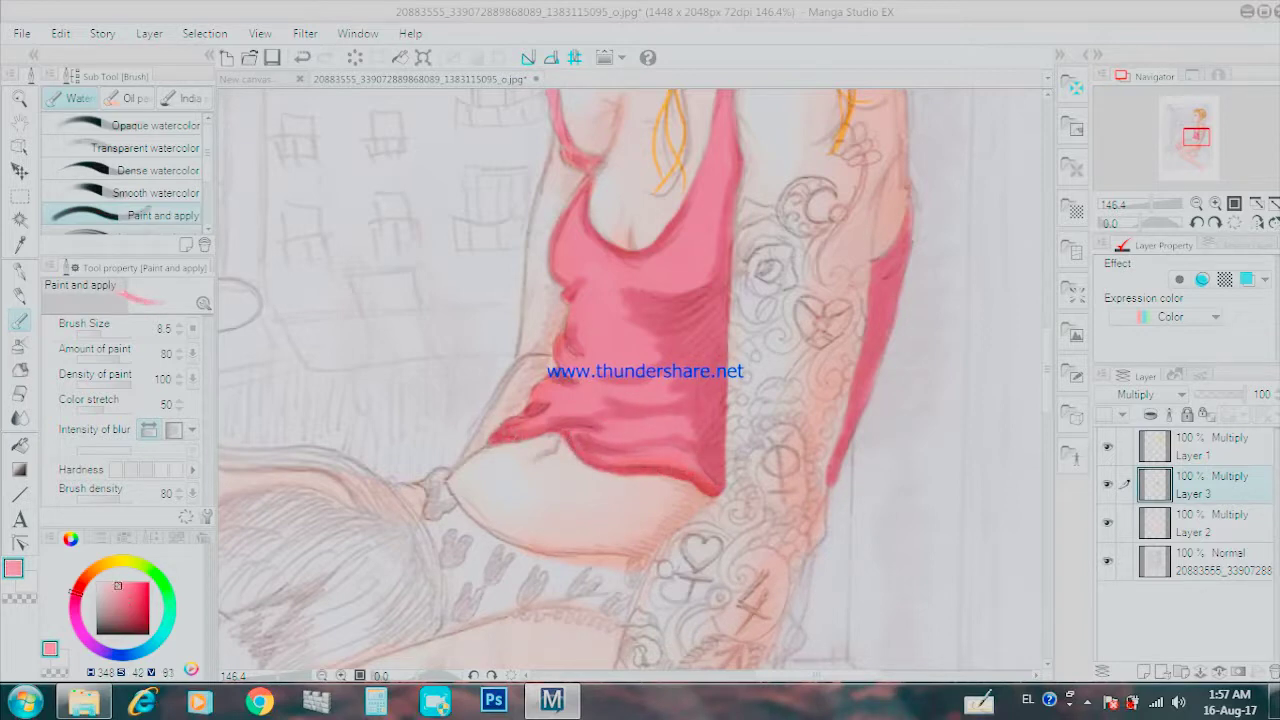
{"action": "left_click_drag", "start_coordinate": [566, 238], "coordinate": [572, 266]}
{"action": "left_click_drag", "start_coordinate": [716, 272], "coordinate": [656, 258]}
{"action": "left_click_drag", "start_coordinate": [584, 310], "coordinate": [556, 398]}
{"action": "left_click_drag", "start_coordinate": [660, 396], "coordinate": [500, 438]}
{"action": "left_click_drag", "start_coordinate": [690, 430], "coordinate": [622, 445]}
{"action": "left_click_drag", "start_coordinate": [680, 455], "coordinate": [620, 460]}
{"action": "scroll", "coordinate": [630, 380], "scroll_direction": "up", "scroll_amount": 2}
{"action": "scroll", "coordinate": [630, 380], "scroll_direction": "up", "scroll_amount": 5}
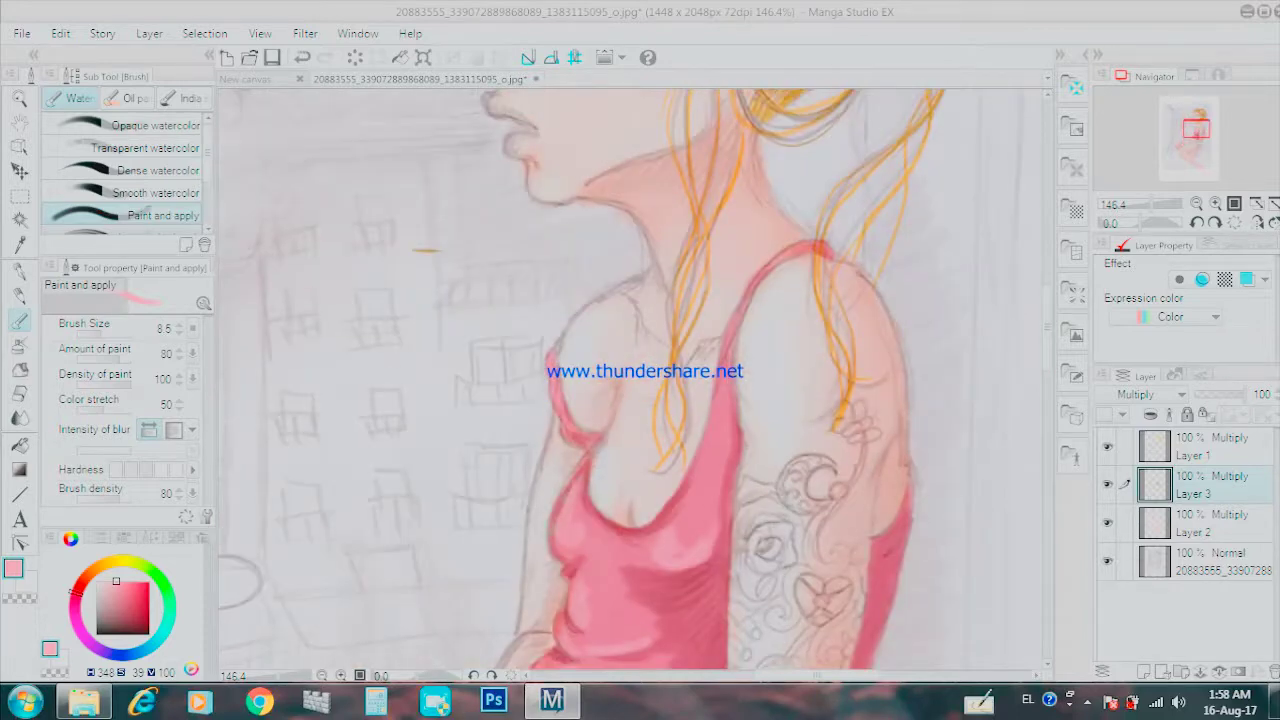
Step: Switch to the Blend tool at size 8.5 and zoom out to review the top
{"action": "key", "text": "j"}
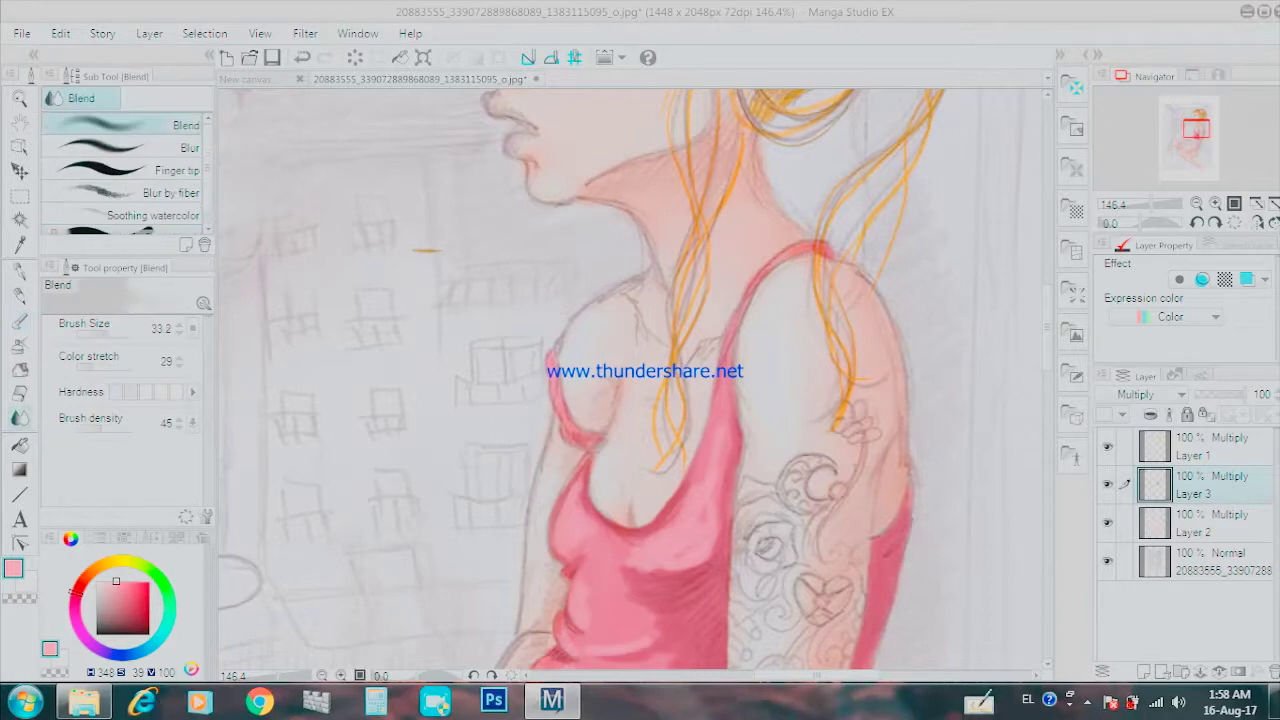
{"action": "left_click_drag", "start_coordinate": [102, 332], "coordinate": [100, 331]}
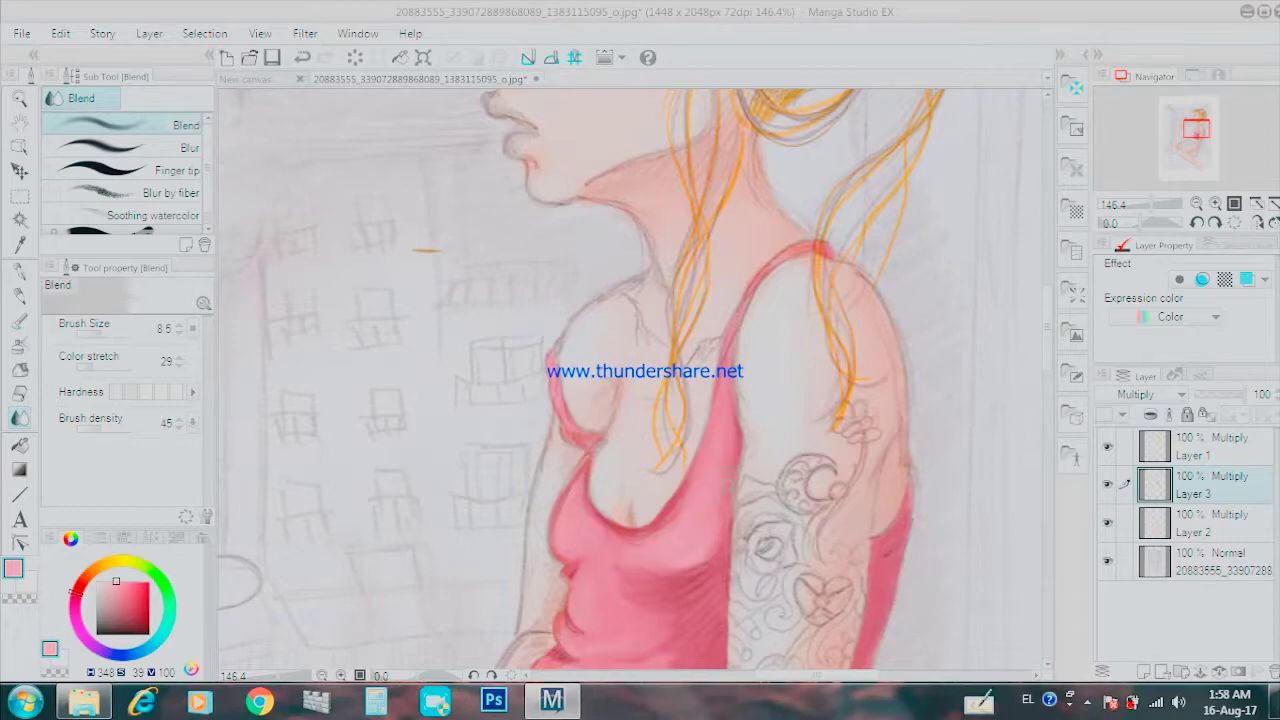
{"action": "scroll", "coordinate": [935, 376], "scroll_direction": "down", "scroll_amount": 5}
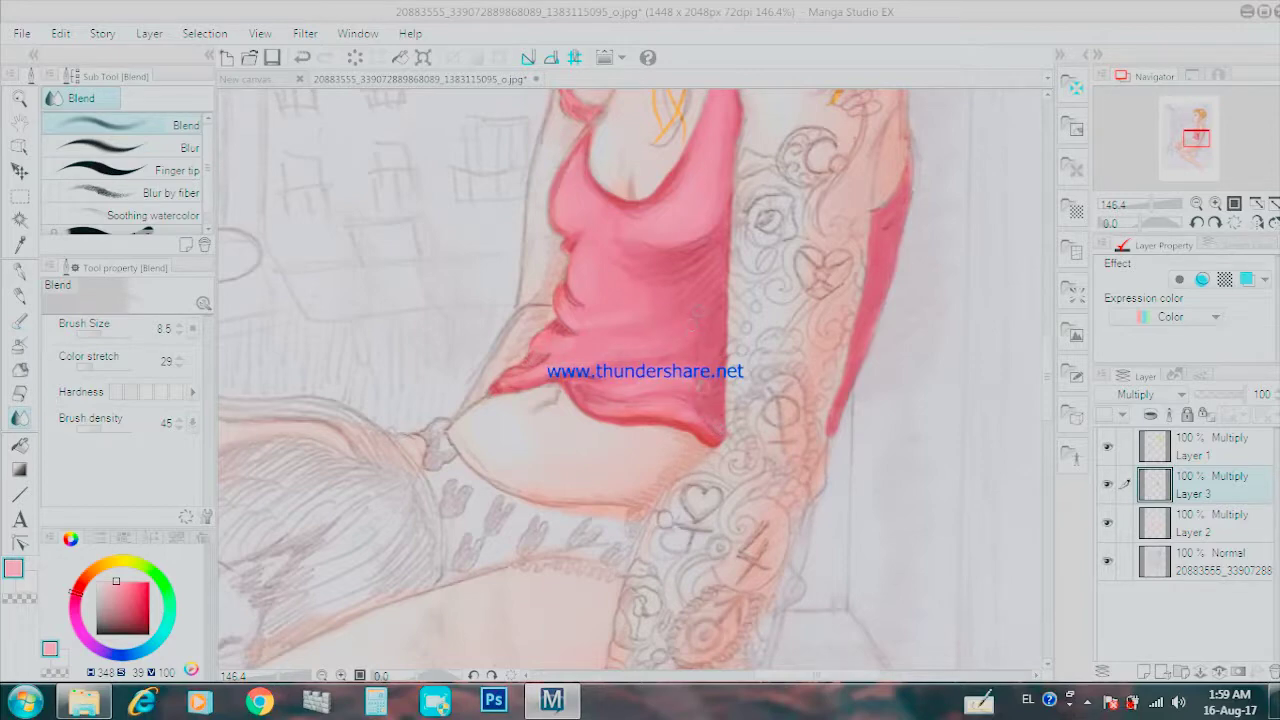
{"action": "scroll", "coordinate": [912, 432], "scroll_direction": "down", "scroll_amount": 3}
{"action": "scroll", "coordinate": [912, 432], "scroll_direction": "down", "scroll_amount": 2}
{"action": "scroll", "coordinate": [912, 432], "scroll_direction": "down", "scroll_amount": 2}
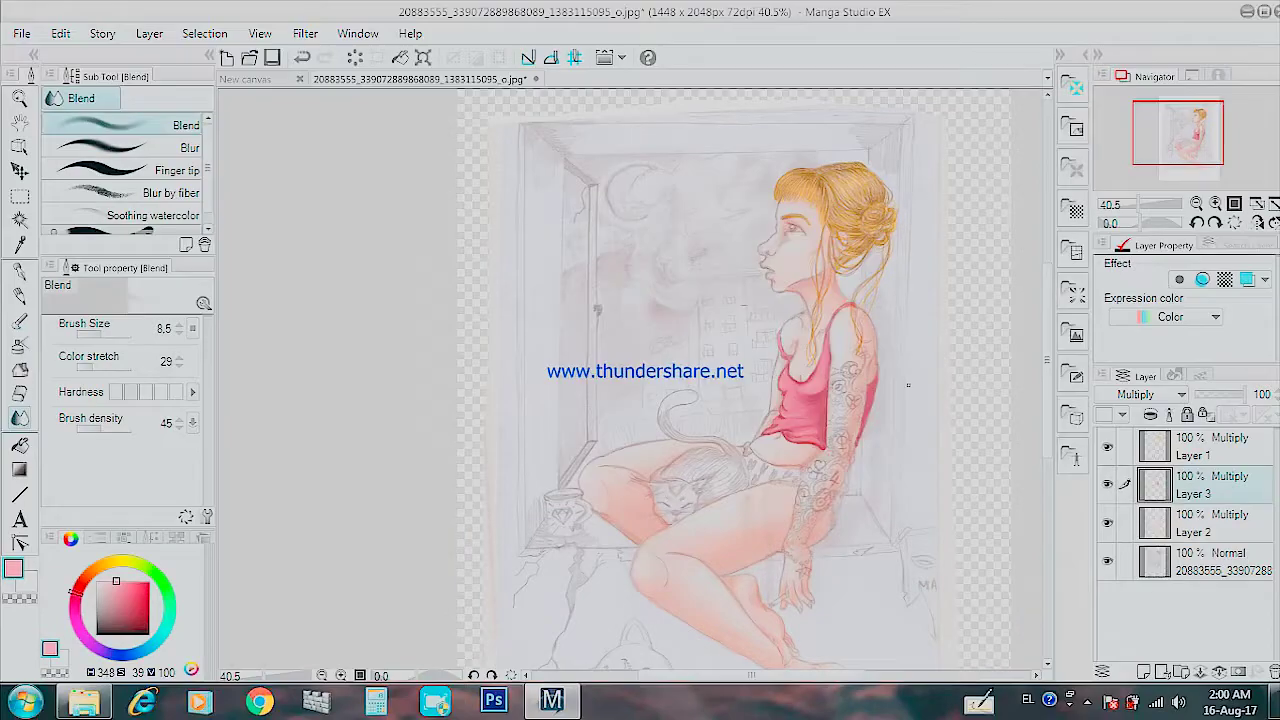
{"action": "scroll", "coordinate": [632, 446], "scroll_direction": "up", "scroll_amount": 2}
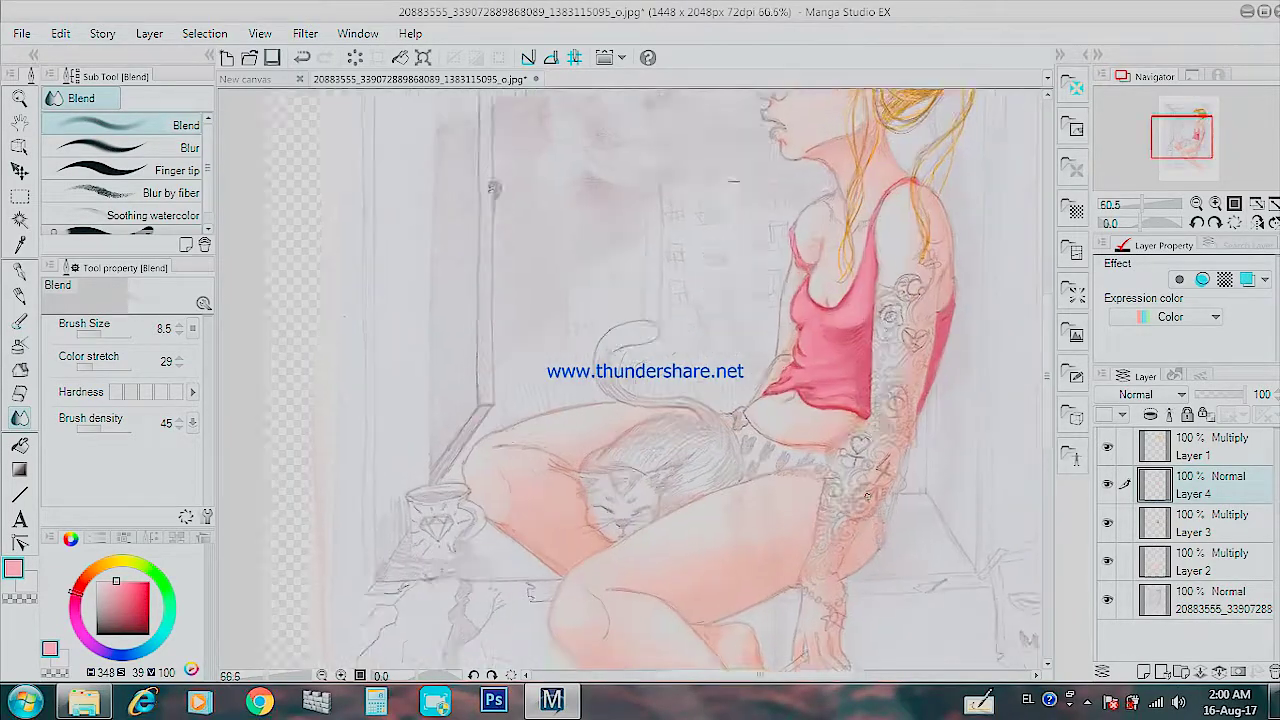
Step: Paint the shorts pink with the watercolor brush, out to the lace edge
{"action": "scroll", "coordinate": [632, 446], "scroll_direction": "up", "scroll_amount": 3}
{"action": "scroll", "coordinate": [818, 478], "scroll_direction": "up", "scroll_amount": 2}
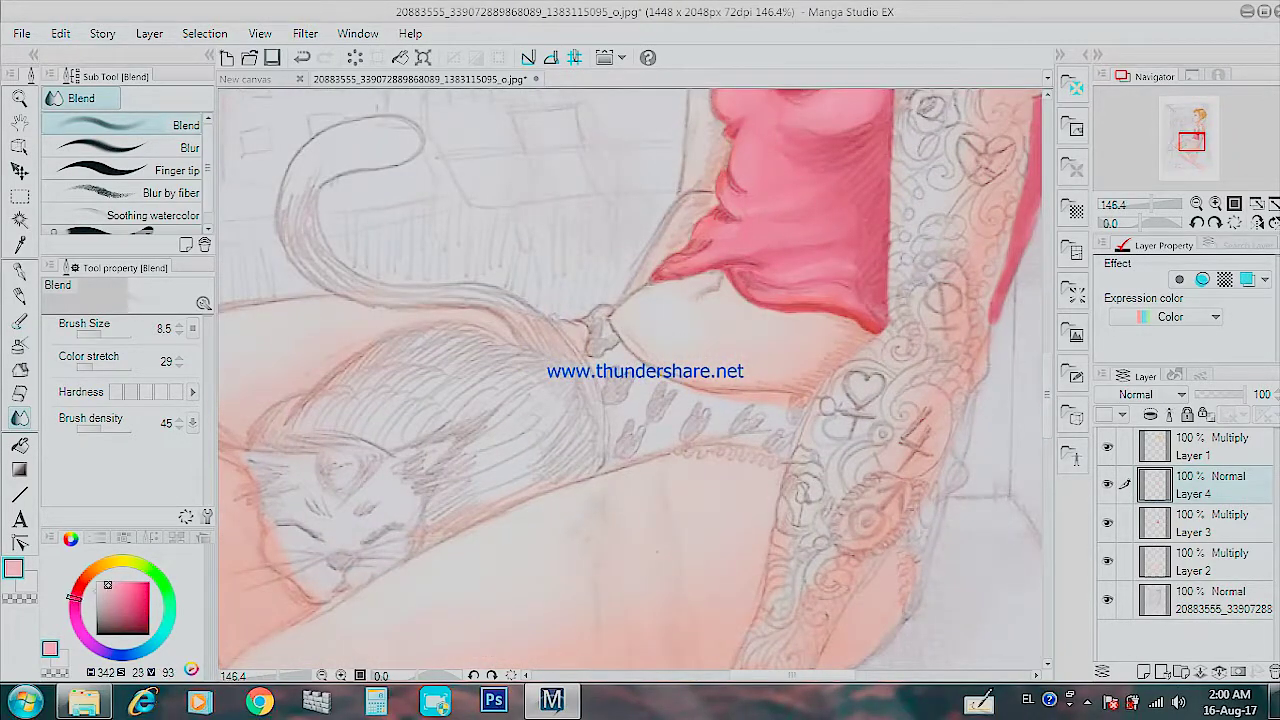
{"action": "key", "text": "b"}
{"action": "mouse_move", "coordinate": [596, 316]}
{"action": "left_mouse_down"}
{"action": "mouse_move", "coordinate": [605, 405]}
{"action": "mouse_move", "coordinate": [661, 444]}
{"action": "mouse_move", "coordinate": [612, 337]}
{"action": "left_mouse_up"}
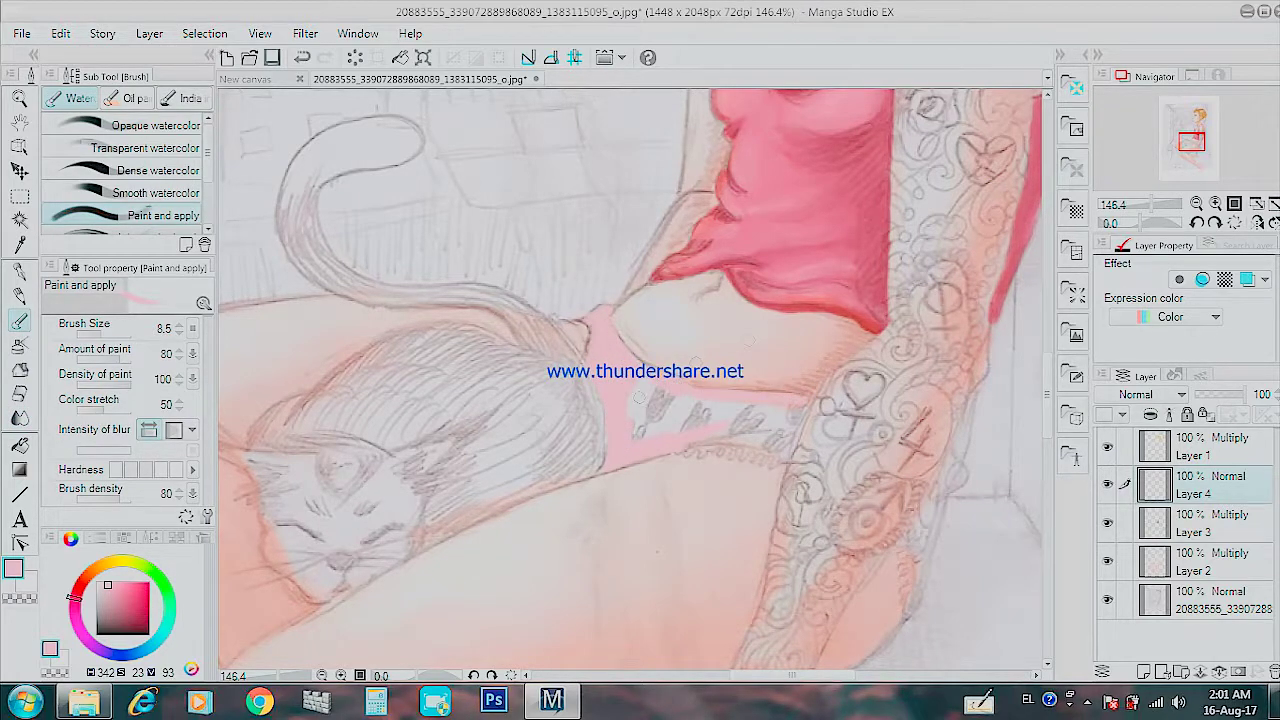
{"action": "left_click_drag", "start_coordinate": [637, 384], "coordinate": [646, 391]}
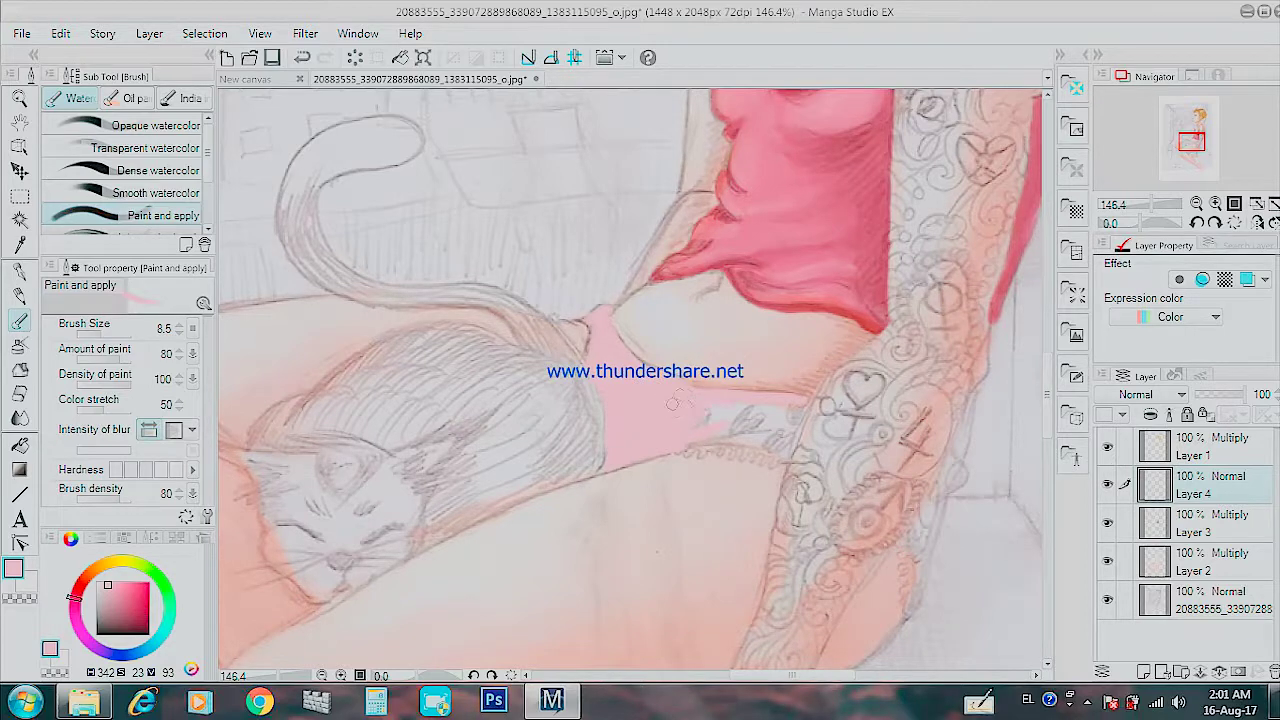
{"action": "left_click_drag", "start_coordinate": [799, 407], "coordinate": [783, 425]}
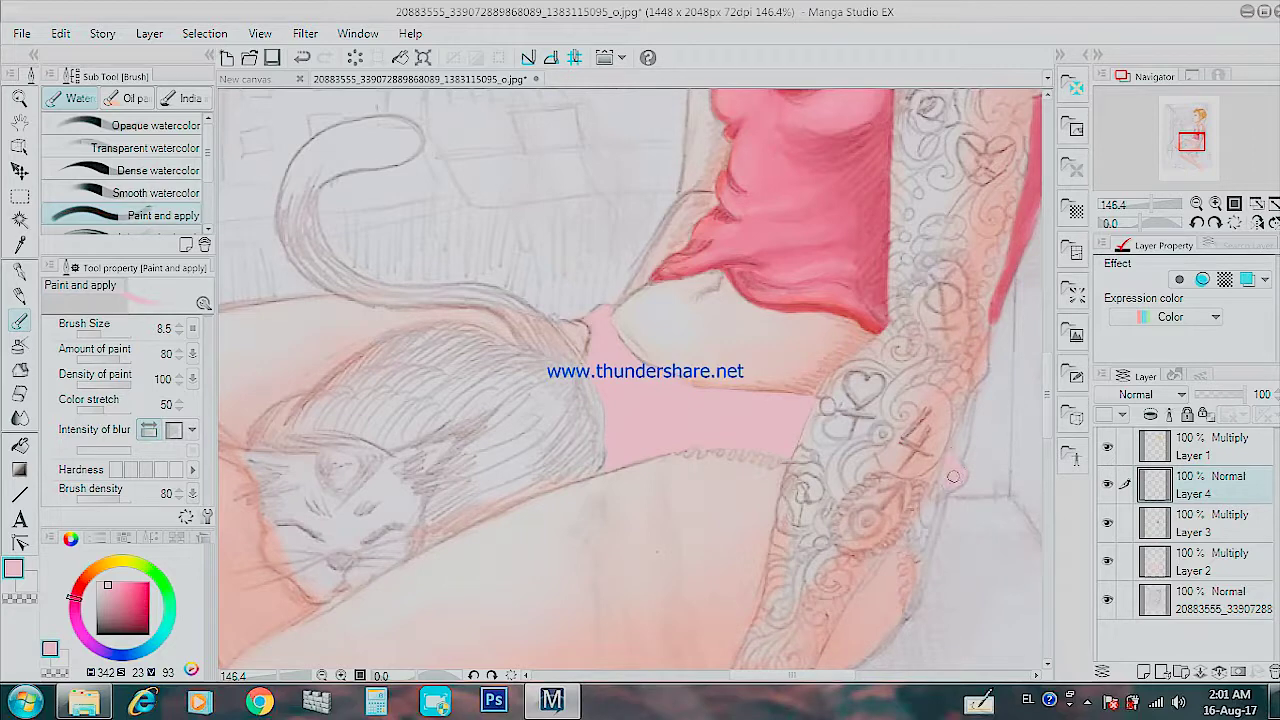
{"action": "mouse_move", "coordinate": [922, 514]}
{"action": "left_mouse_down"}
{"action": "mouse_move", "coordinate": [940, 501]}
{"action": "mouse_move", "coordinate": [919, 552]}
{"action": "left_mouse_up"}
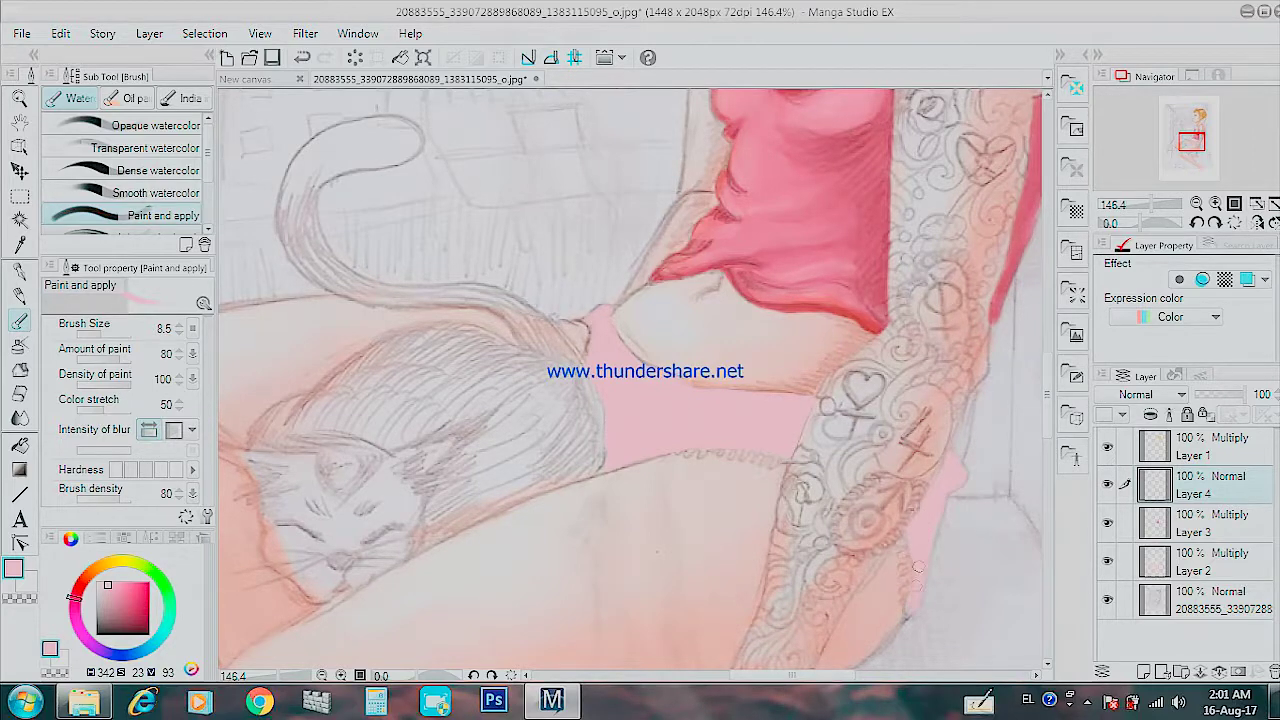
Step: Set Layer 4 to Multiply, try the Blend and Soft Eraser tools, then return to Layer 4's brush
{"action": "left_click", "coordinate": [1150, 394]}
{"action": "left_click", "coordinate": [1140, 132]}
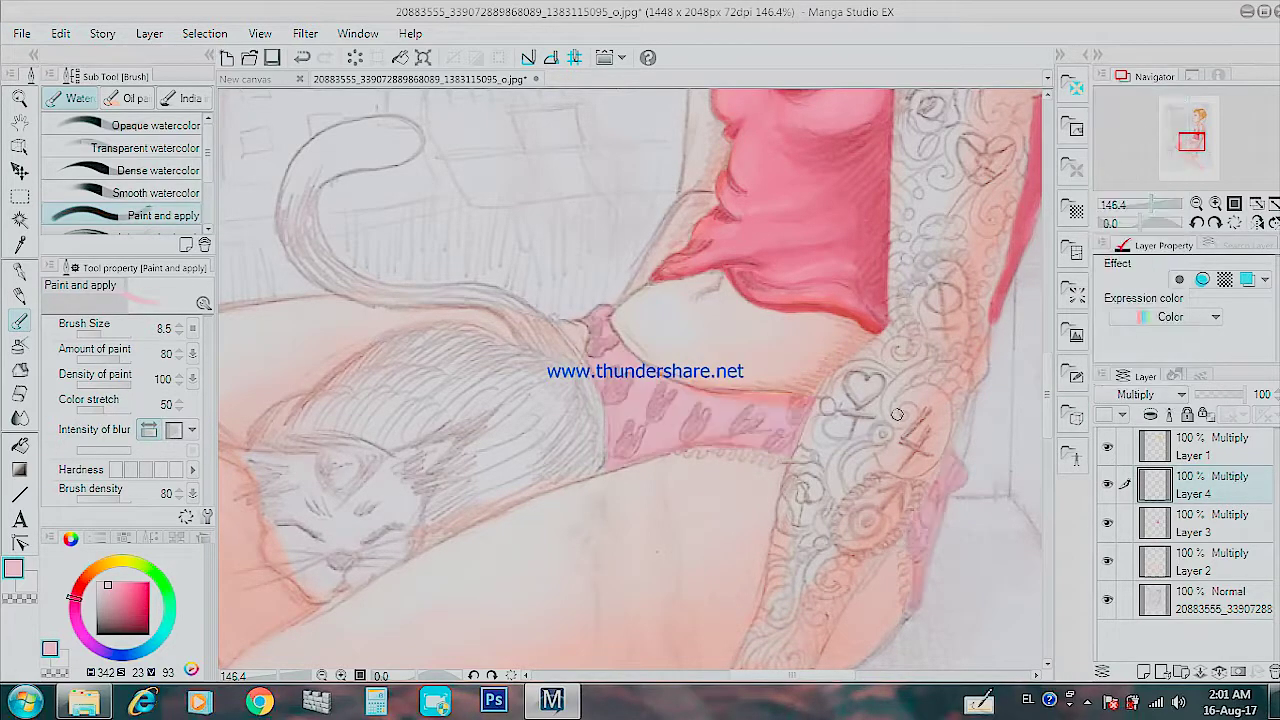
{"action": "left_click", "coordinate": [1200, 561]}
{"action": "left_click", "coordinate": [965, 372], "text": "alt"}
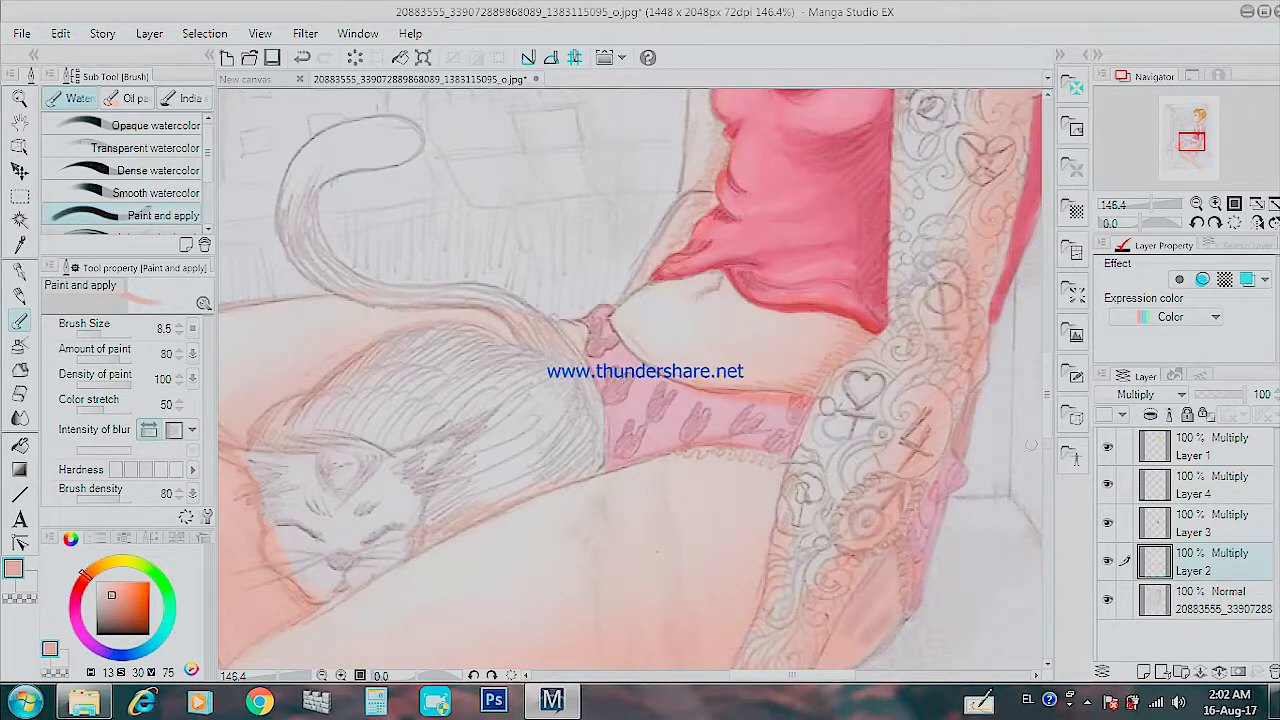
{"action": "scroll", "coordinate": [843, 478], "scroll_direction": "down", "scroll_amount": 3}
{"action": "key", "text": "j"}
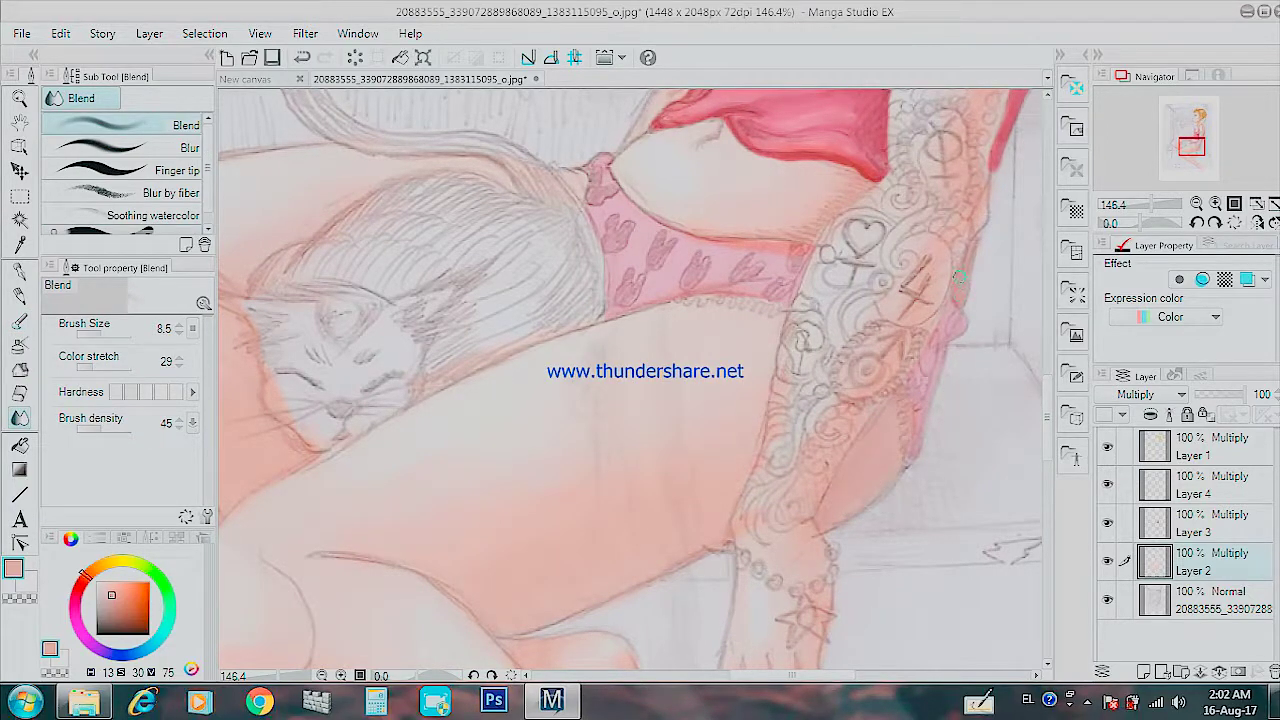
{"action": "scroll", "coordinate": [958, 277], "scroll_direction": "up", "scroll_amount": 3}
{"action": "key", "text": "e"}
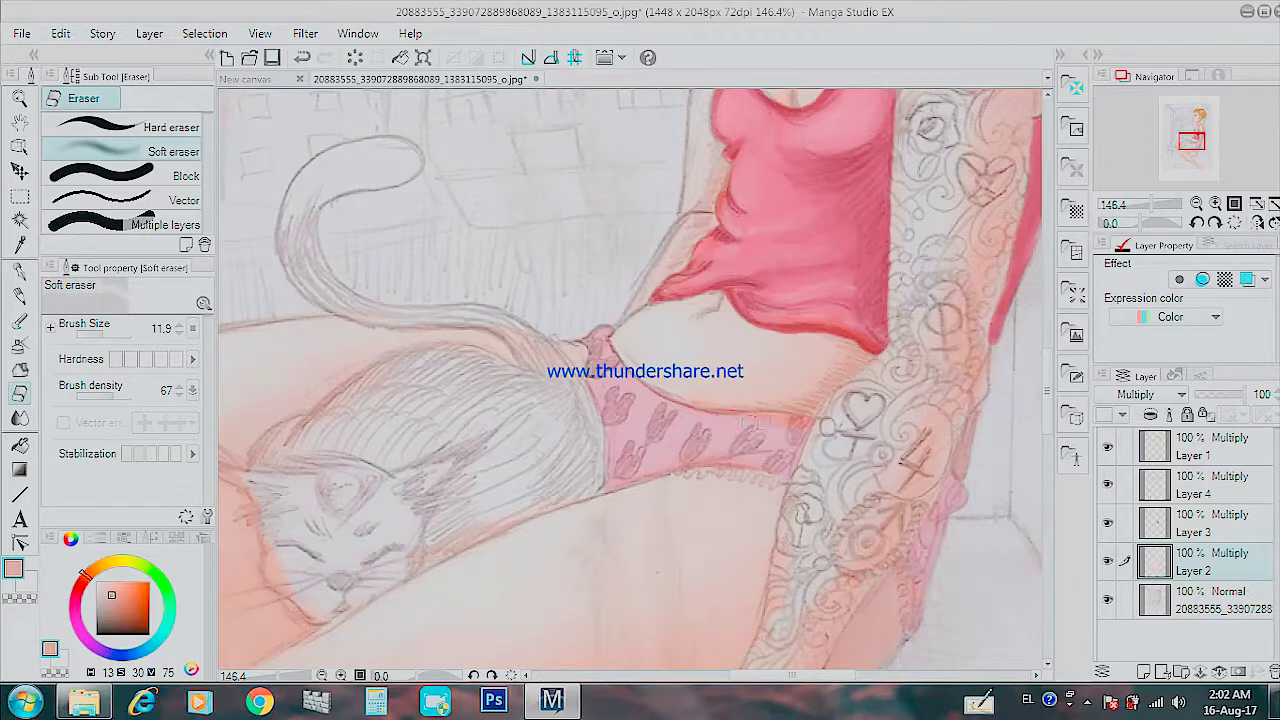
{"action": "left_click", "coordinate": [1190, 485]}
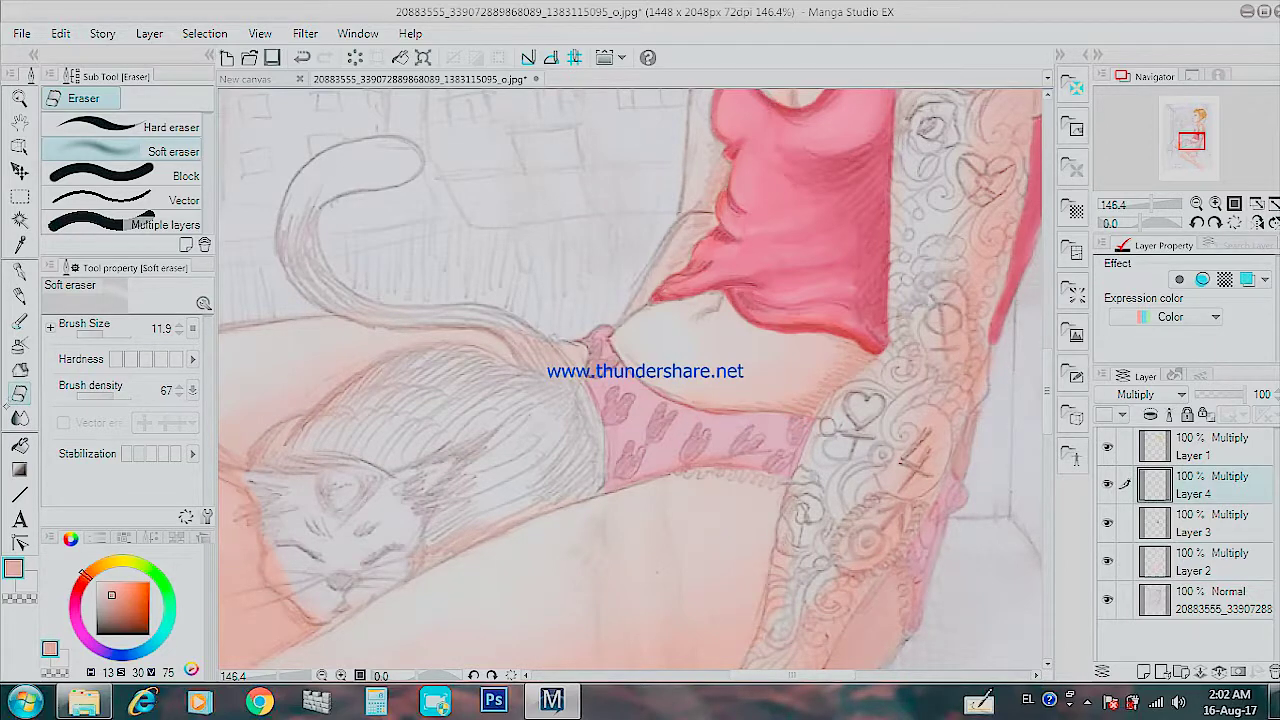
{"action": "key", "text": "b"}
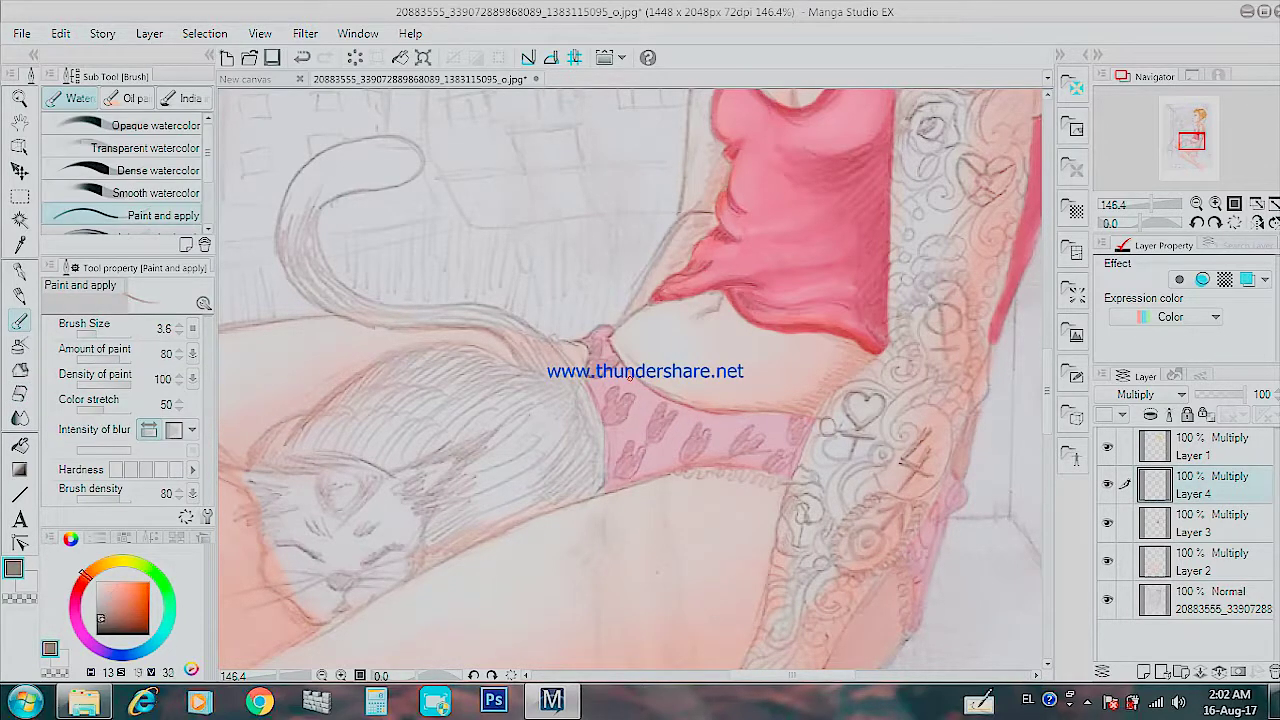
Step: Fill the six hearts on the underwear band with dark grey
{"action": "scroll", "coordinate": [689, 447], "scroll_direction": "up", "scroll_amount": 3}
{"action": "mouse_move", "coordinate": [513, 273]}
{"action": "left_mouse_down"}
{"action": "mouse_move", "coordinate": [529, 308]}
{"action": "mouse_move", "coordinate": [505, 315]}
{"action": "mouse_move", "coordinate": [545, 282]}
{"action": "mouse_move", "coordinate": [500, 322]}
{"action": "left_mouse_up"}
{"action": "mouse_move", "coordinate": [562, 352]}
{"action": "left_mouse_down"}
{"action": "mouse_move", "coordinate": [548, 405]}
{"action": "mouse_move", "coordinate": [545, 345]}
{"action": "mouse_move", "coordinate": [530, 400]}
{"action": "mouse_move", "coordinate": [568, 360]}
{"action": "left_mouse_up"}
{"action": "mouse_move", "coordinate": [560, 445]}
{"action": "left_mouse_down"}
{"action": "mouse_move", "coordinate": [555, 500]}
{"action": "mouse_move", "coordinate": [585, 450]}
{"action": "mouse_move", "coordinate": [560, 500]}
{"action": "mouse_move", "coordinate": [574, 496]}
{"action": "mouse_move", "coordinate": [555, 468]}
{"action": "mouse_move", "coordinate": [645, 392]}
{"action": "mouse_move", "coordinate": [610, 432]}
{"action": "left_mouse_up"}
{"action": "mouse_move", "coordinate": [668, 470]}
{"action": "left_mouse_down"}
{"action": "mouse_move", "coordinate": [705, 418]}
{"action": "mouse_move", "coordinate": [677, 443]}
{"action": "mouse_move", "coordinate": [707, 444]}
{"action": "left_mouse_up"}
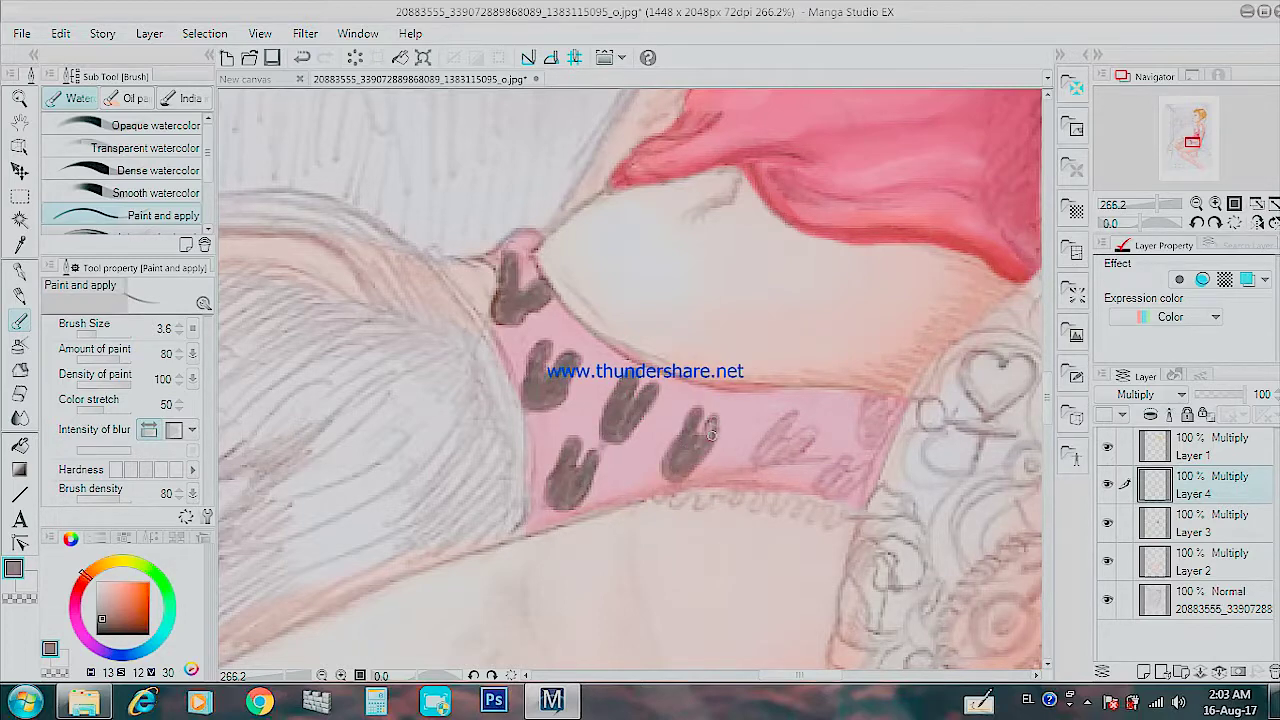
{"action": "mouse_move", "coordinate": [807, 428]}
{"action": "left_mouse_down"}
{"action": "mouse_move", "coordinate": [760, 462]}
{"action": "mouse_move", "coordinate": [796, 426]}
{"action": "mouse_move", "coordinate": [860, 420]}
{"action": "mouse_move", "coordinate": [874, 396]}
{"action": "mouse_move", "coordinate": [884, 440]}
{"action": "mouse_move", "coordinate": [838, 470]}
{"action": "mouse_move", "coordinate": [830, 495]}
{"action": "mouse_move", "coordinate": [548, 493]}
{"action": "left_mouse_up"}
Step: Paint three small dark grey hearts along the arm's edge
{"action": "left_click_drag", "start_coordinate": [838, 493], "coordinate": [838, 238]}
{"action": "mouse_move", "coordinate": [800, 345]}
{"action": "left_mouse_down"}
{"action": "mouse_move", "coordinate": [822, 366]}
{"action": "mouse_move", "coordinate": [800, 398]}
{"action": "left_mouse_up"}
{"action": "left_click_drag", "start_coordinate": [872, 242], "coordinate": [864, 288]}
{"action": "left_click_drag", "start_coordinate": [815, 430], "coordinate": [810, 440]}
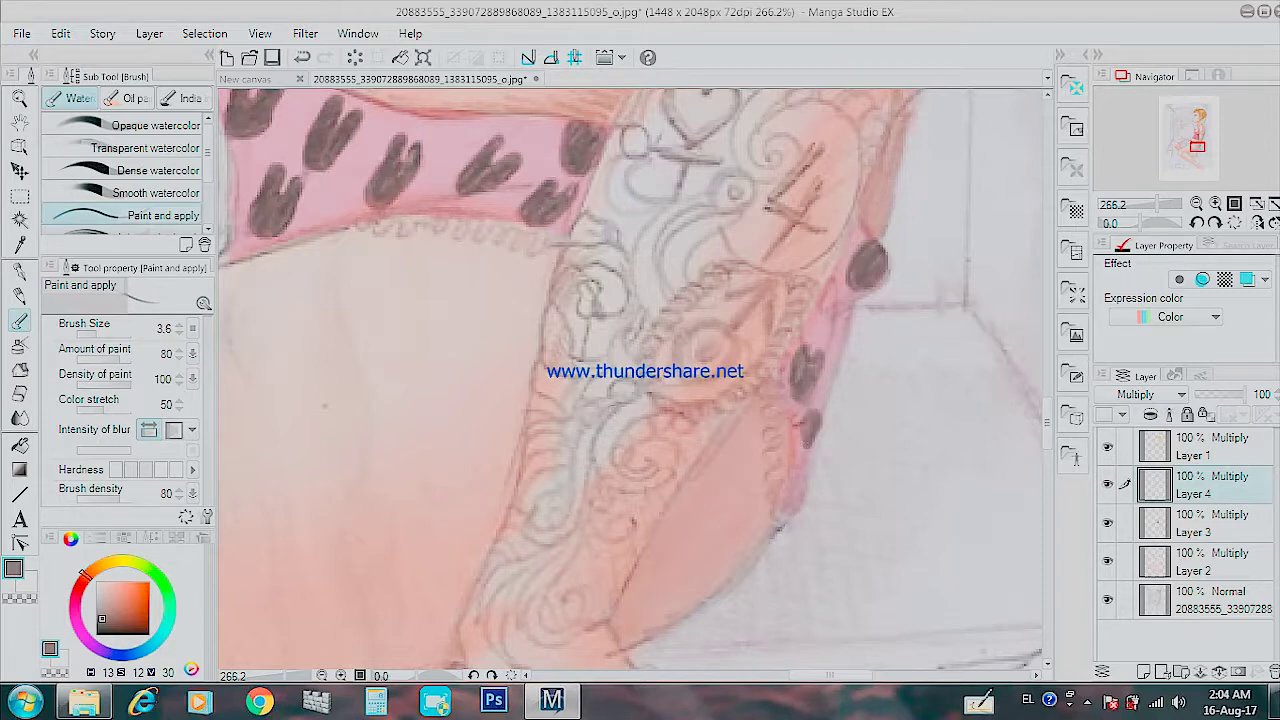
Step: Switch to light pink and deepen the underwear's lower and right edges and the arm
{"action": "left_click", "coordinate": [260, 206], "text": "alt"}
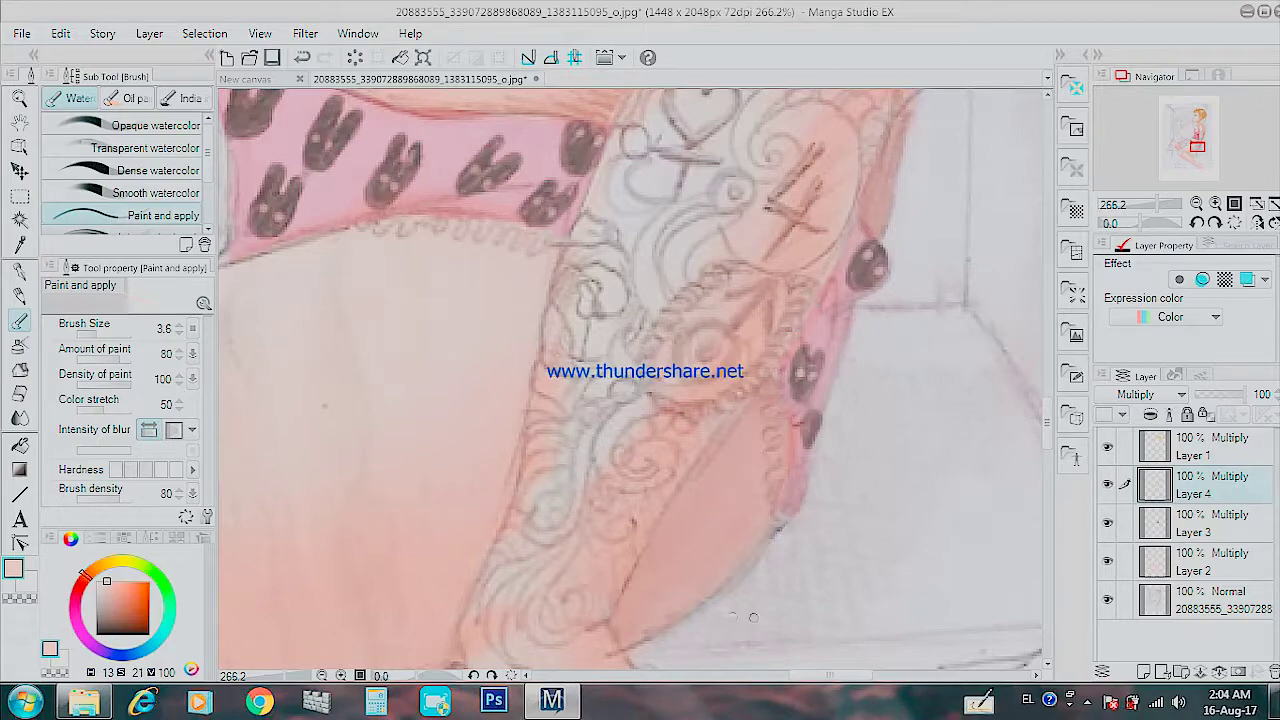
{"action": "left_click_drag", "start_coordinate": [400, 300], "coordinate": [510, 360]}
{"action": "left_click_drag", "start_coordinate": [349, 173], "coordinate": [489, 383]}
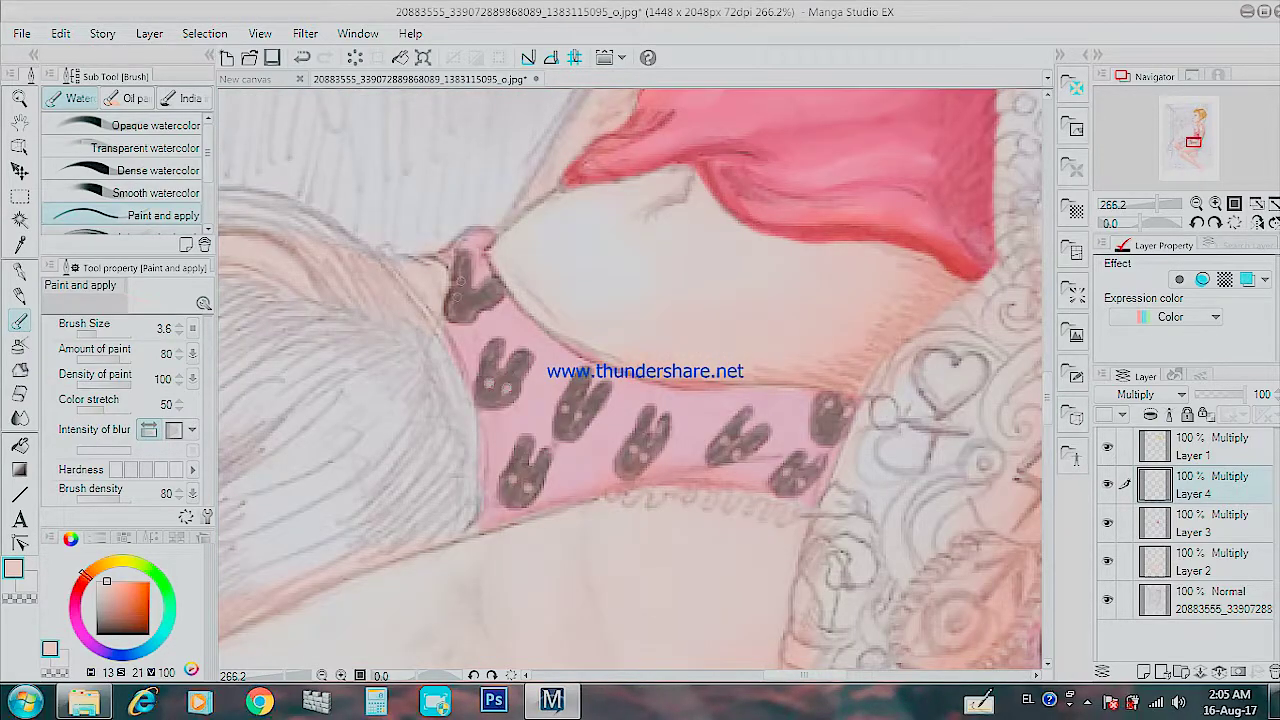
{"action": "scroll", "coordinate": [520, 332], "scroll_direction": "down", "scroll_amount": 3}
{"action": "scroll", "coordinate": [520, 332], "scroll_direction": "down", "scroll_amount": 2}
{"action": "scroll", "coordinate": [520, 332], "scroll_direction": "down", "scroll_amount": 2}
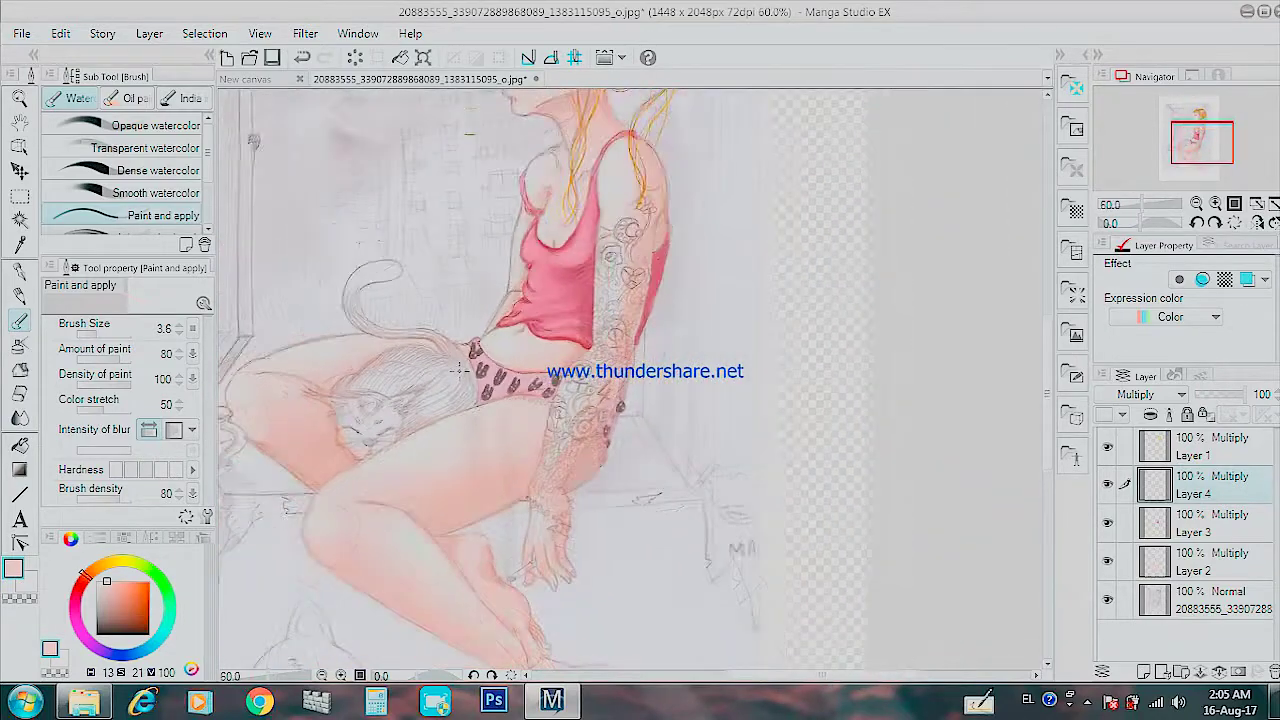
{"action": "scroll", "coordinate": [520, 332], "scroll_direction": "down", "scroll_amount": 1}
{"action": "scroll", "coordinate": [443, 378], "scroll_direction": "down", "scroll_amount": 1}
{"action": "scroll", "coordinate": [374, 434], "scroll_direction": "up", "scroll_amount": 2}
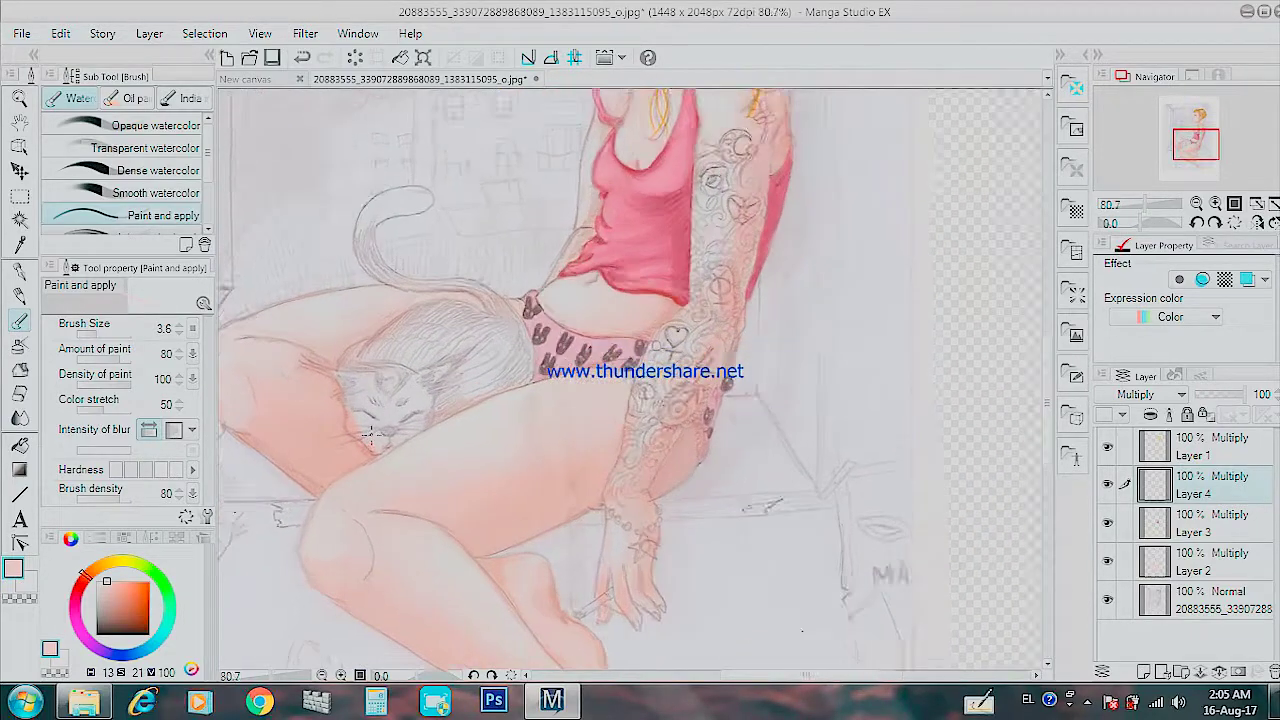
{"action": "scroll", "coordinate": [390, 420], "scroll_direction": "up", "scroll_amount": 2}
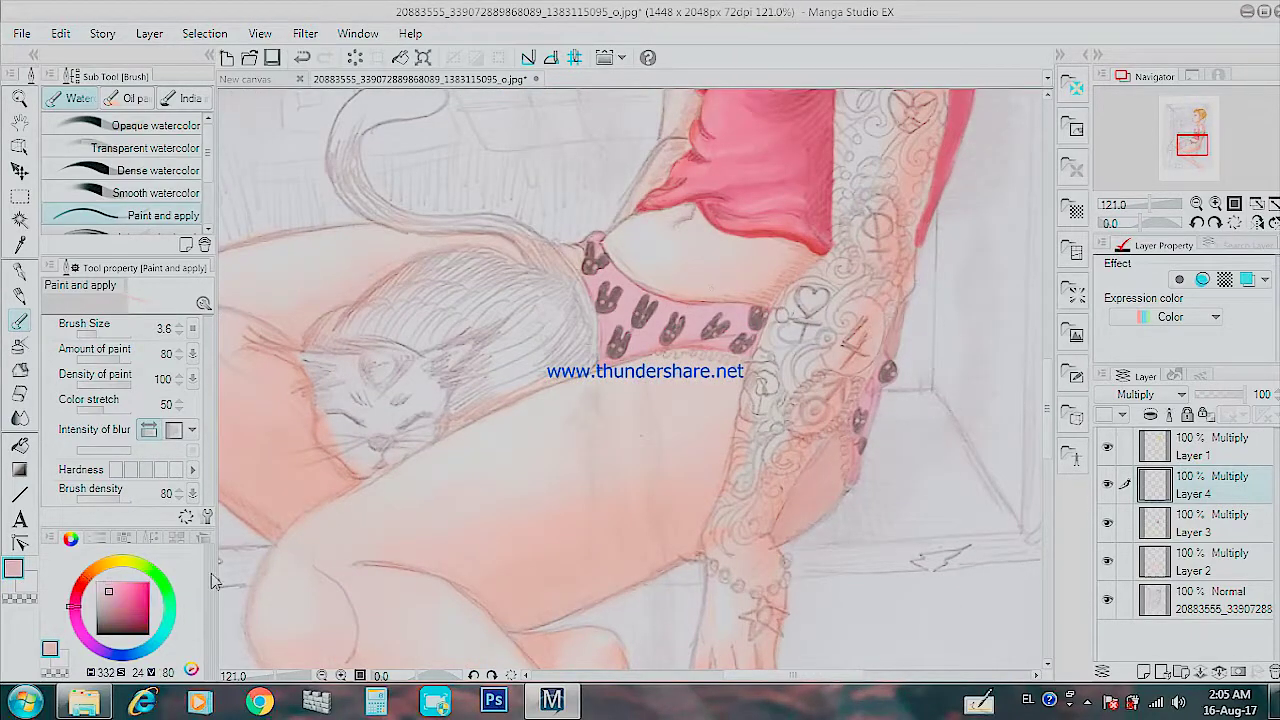
{"action": "scroll", "coordinate": [500, 340], "scroll_direction": "up", "scroll_amount": 2}
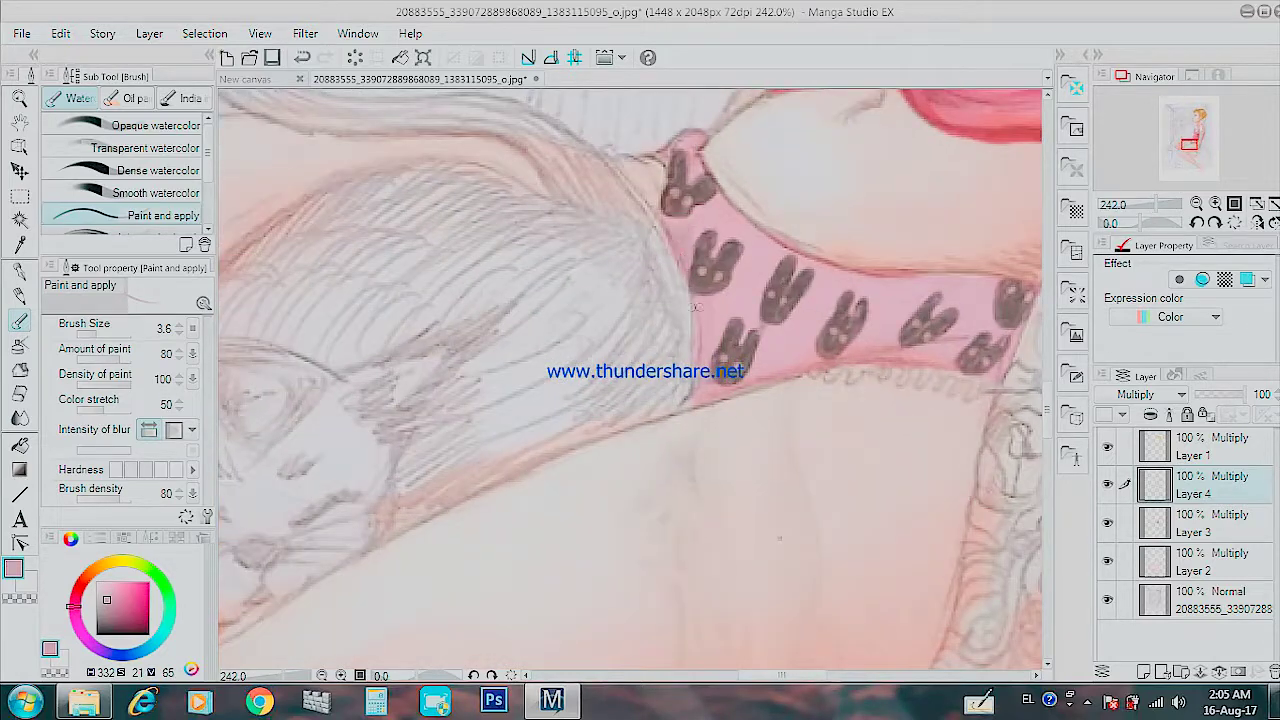
{"action": "left_click_drag", "start_coordinate": [724, 364], "coordinate": [698, 400]}
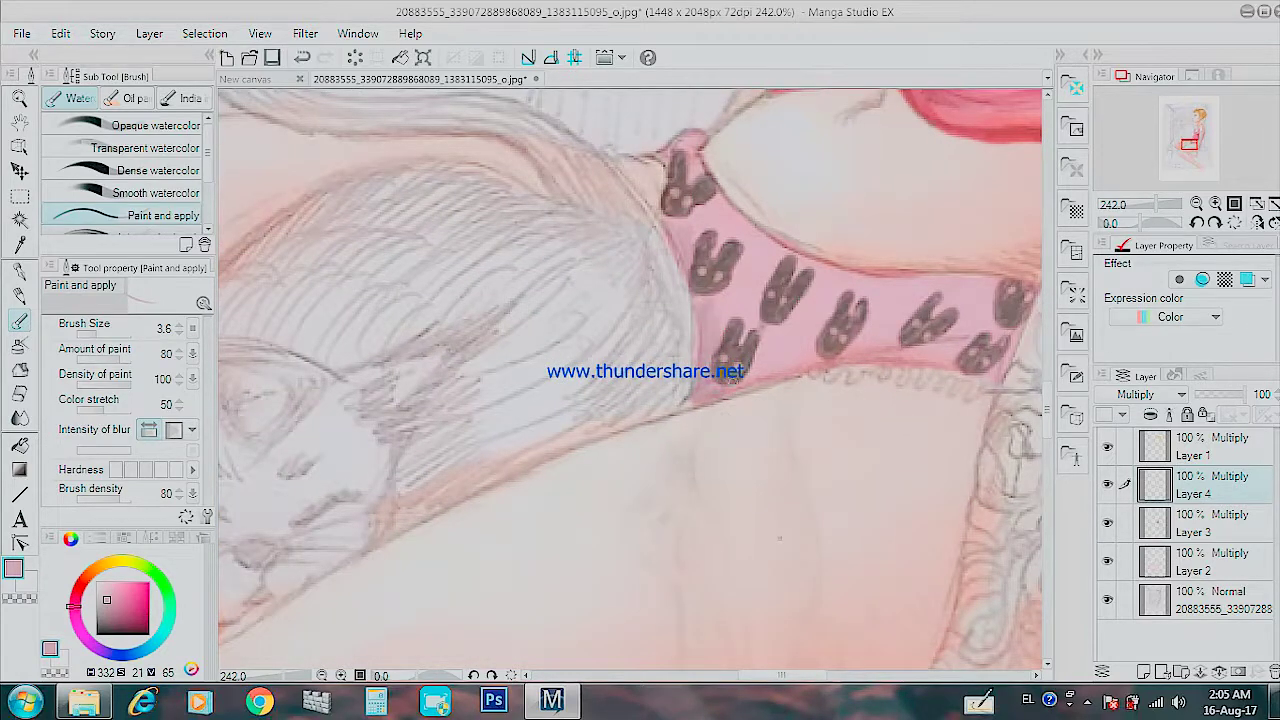
{"action": "left_click_drag", "start_coordinate": [920, 347], "coordinate": [872, 335]}
{"action": "mouse_move", "coordinate": [986, 316]}
{"action": "left_mouse_down"}
{"action": "mouse_move", "coordinate": [982, 380]}
{"action": "mouse_move", "coordinate": [550, 375]}
{"action": "left_mouse_up"}
{"action": "mouse_move", "coordinate": [842, 378]}
{"action": "left_mouse_down"}
{"action": "mouse_move", "coordinate": [786, 545]}
{"action": "mouse_move", "coordinate": [812, 445]}
{"action": "left_mouse_up"}
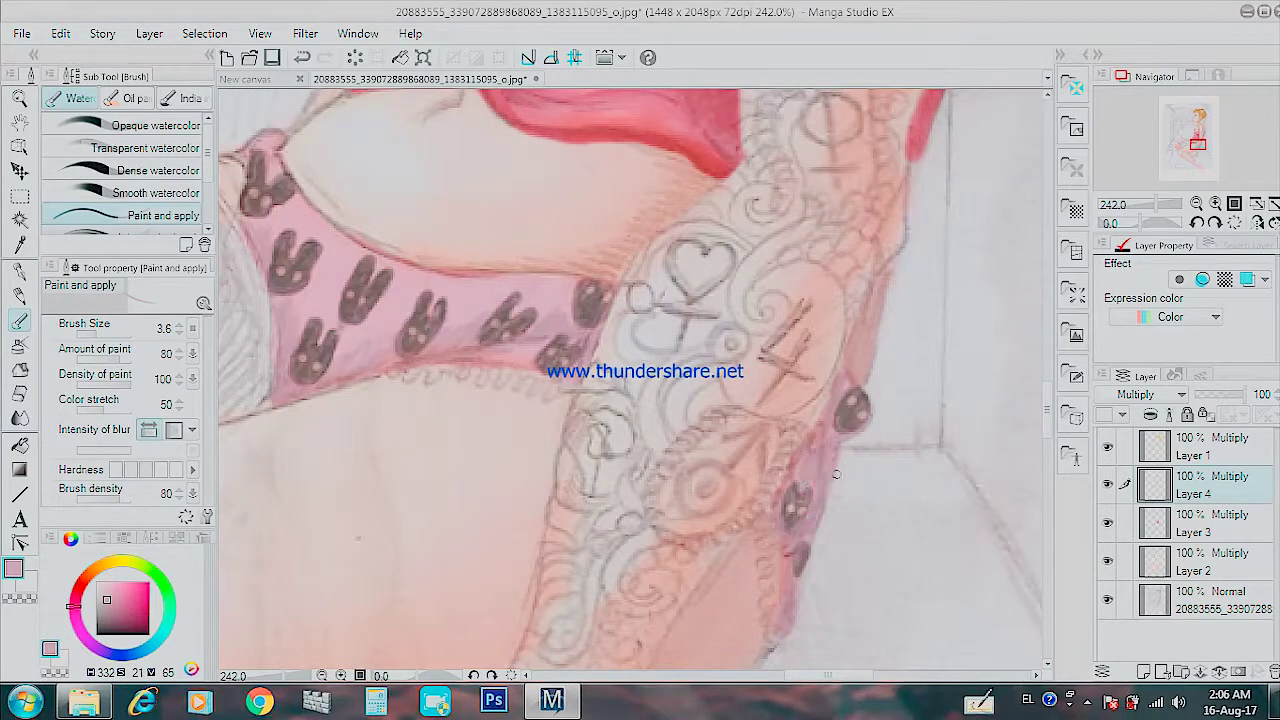
{"action": "scroll", "coordinate": [440, 480], "scroll_direction": "down", "scroll_amount": 2}
{"action": "scroll", "coordinate": [440, 480], "scroll_direction": "down", "scroll_amount": 2}
{"action": "left_click", "coordinate": [1143, 671]}
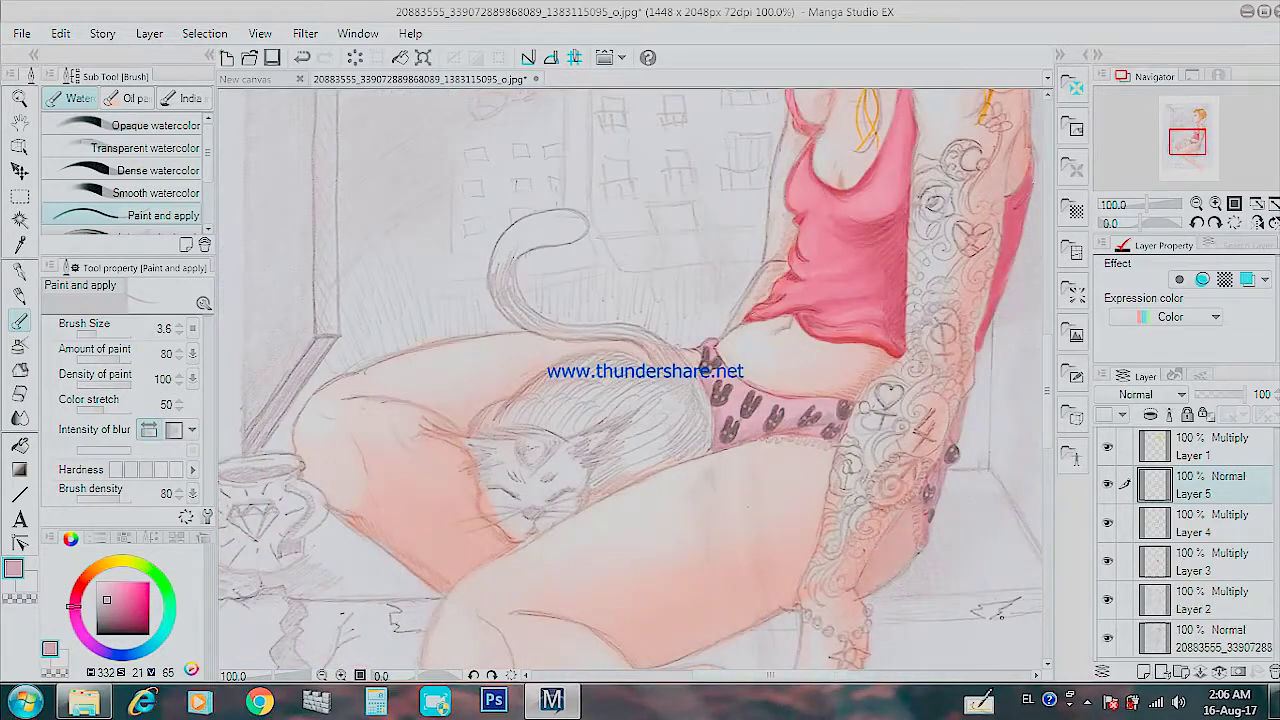
Step: Set Layer 5 to Multiply and pick a dark red-brown at brush size 11.9
{"action": "scroll", "coordinate": [630, 380], "scroll_direction": "up", "scroll_amount": 1}
{"action": "left_click", "coordinate": [1148, 395]}
{"action": "left_click", "coordinate": [1118, 130]}
{"action": "left_click", "coordinate": [115, 622]}
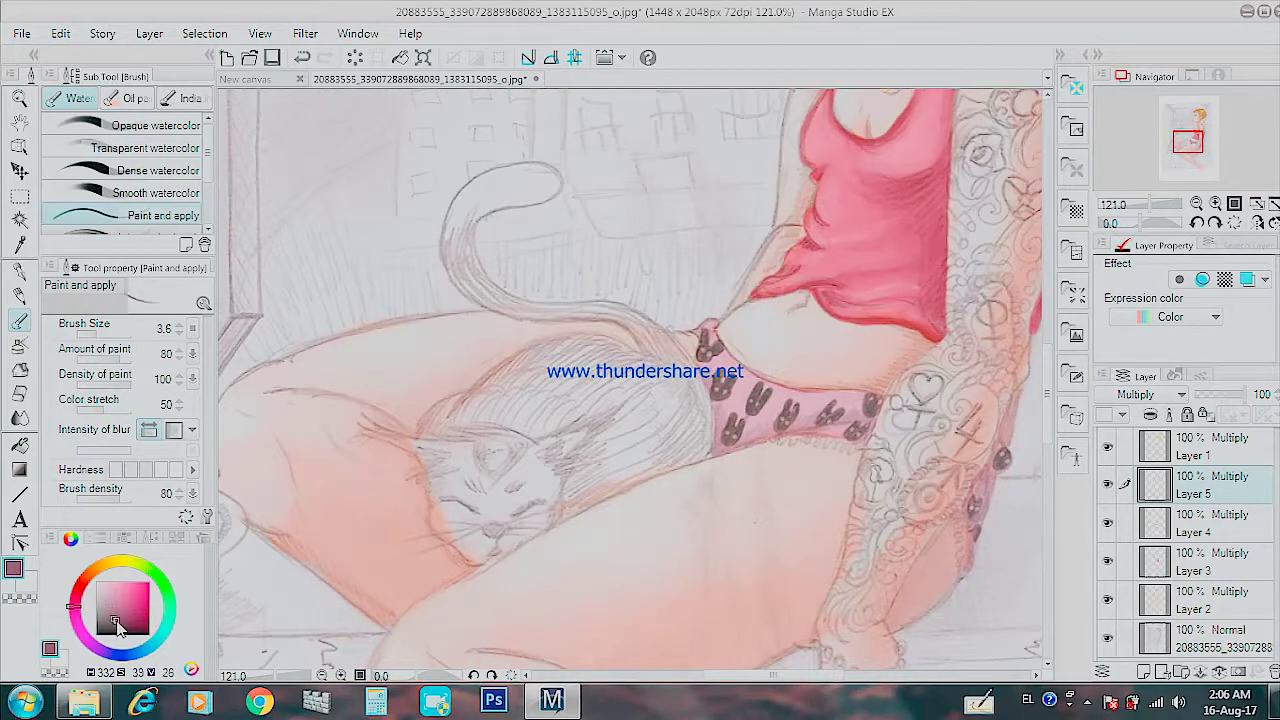
{"action": "left_click", "coordinate": [108, 336]}
{"action": "left_click", "coordinate": [108, 333]}
Step: Paint the cat's tail from tip to thigh and its back dark brown
{"action": "mouse_move", "coordinate": [530, 188]}
{"action": "left_mouse_down"}
{"action": "mouse_move", "coordinate": [490, 198]}
{"action": "mouse_move", "coordinate": [541, 177]}
{"action": "mouse_move", "coordinate": [456, 251]}
{"action": "mouse_move", "coordinate": [470, 300]}
{"action": "mouse_move", "coordinate": [586, 330]}
{"action": "mouse_move", "coordinate": [424, 432]}
{"action": "left_mouse_up"}
{"action": "mouse_move", "coordinate": [490, 292]}
{"action": "left_mouse_down"}
{"action": "mouse_move", "coordinate": [632, 318]}
{"action": "mouse_move", "coordinate": [668, 360]}
{"action": "mouse_move", "coordinate": [596, 311]}
{"action": "mouse_move", "coordinate": [684, 362]}
{"action": "mouse_move", "coordinate": [706, 452]}
{"action": "mouse_move", "coordinate": [668, 466]}
{"action": "left_mouse_up"}
{"action": "mouse_move", "coordinate": [680, 355]}
{"action": "left_mouse_down"}
{"action": "mouse_move", "coordinate": [648, 474]}
{"action": "mouse_move", "coordinate": [556, 520]}
{"action": "mouse_move", "coordinate": [480, 440]}
{"action": "mouse_move", "coordinate": [362, 432]}
{"action": "mouse_move", "coordinate": [480, 565]}
{"action": "left_mouse_up"}
{"action": "mouse_move", "coordinate": [545, 400]}
{"action": "left_mouse_down"}
{"action": "mouse_move", "coordinate": [630, 426]}
{"action": "mouse_move", "coordinate": [600, 495]}
{"action": "mouse_move", "coordinate": [630, 430]}
{"action": "mouse_move", "coordinate": [608, 418]}
{"action": "mouse_move", "coordinate": [600, 370]}
{"action": "mouse_move", "coordinate": [512, 360]}
{"action": "mouse_move", "coordinate": [560, 425]}
{"action": "mouse_move", "coordinate": [478, 406]}
{"action": "mouse_move", "coordinate": [450, 520]}
{"action": "mouse_move", "coordinate": [495, 545]}
{"action": "mouse_move", "coordinate": [545, 510]}
{"action": "mouse_move", "coordinate": [484, 530]}
{"action": "mouse_move", "coordinate": [490, 455]}
{"action": "mouse_move", "coordinate": [575, 440]}
{"action": "mouse_move", "coordinate": [505, 480]}
{"action": "mouse_move", "coordinate": [517, 476]}
{"action": "left_mouse_up"}
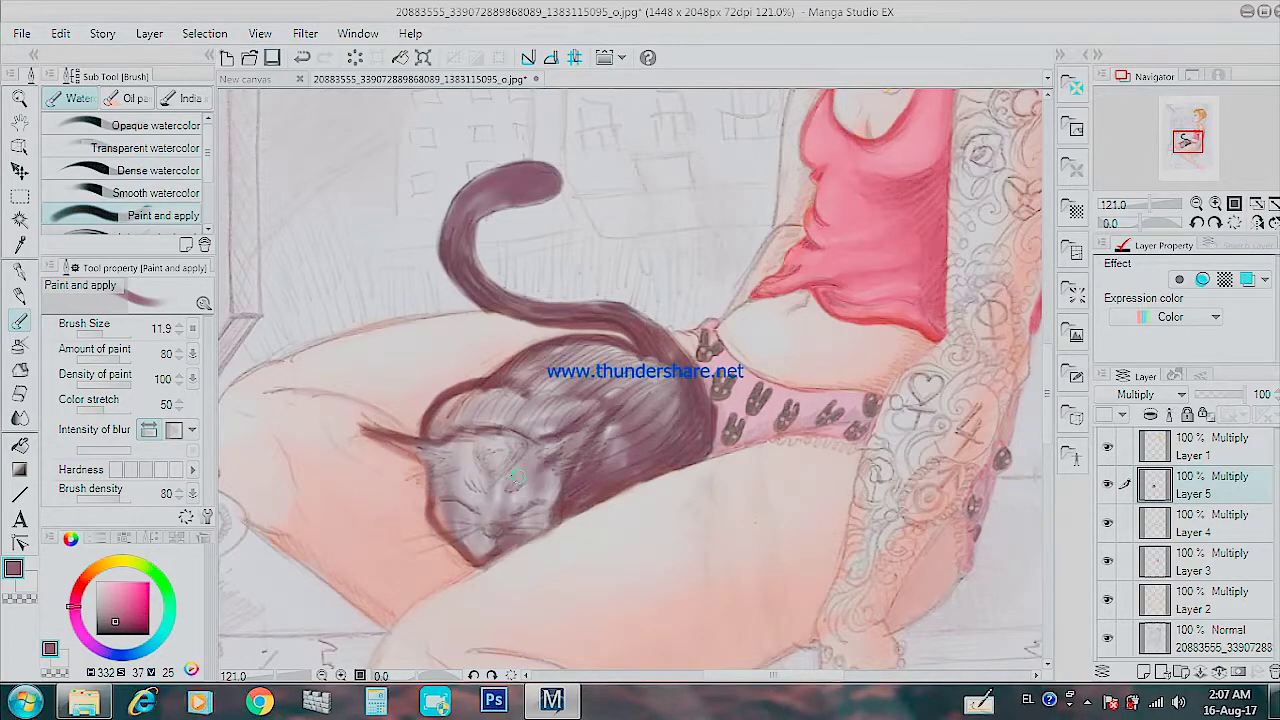
{"action": "scroll", "coordinate": [516, 476], "scroll_direction": "down", "scroll_amount": 3}
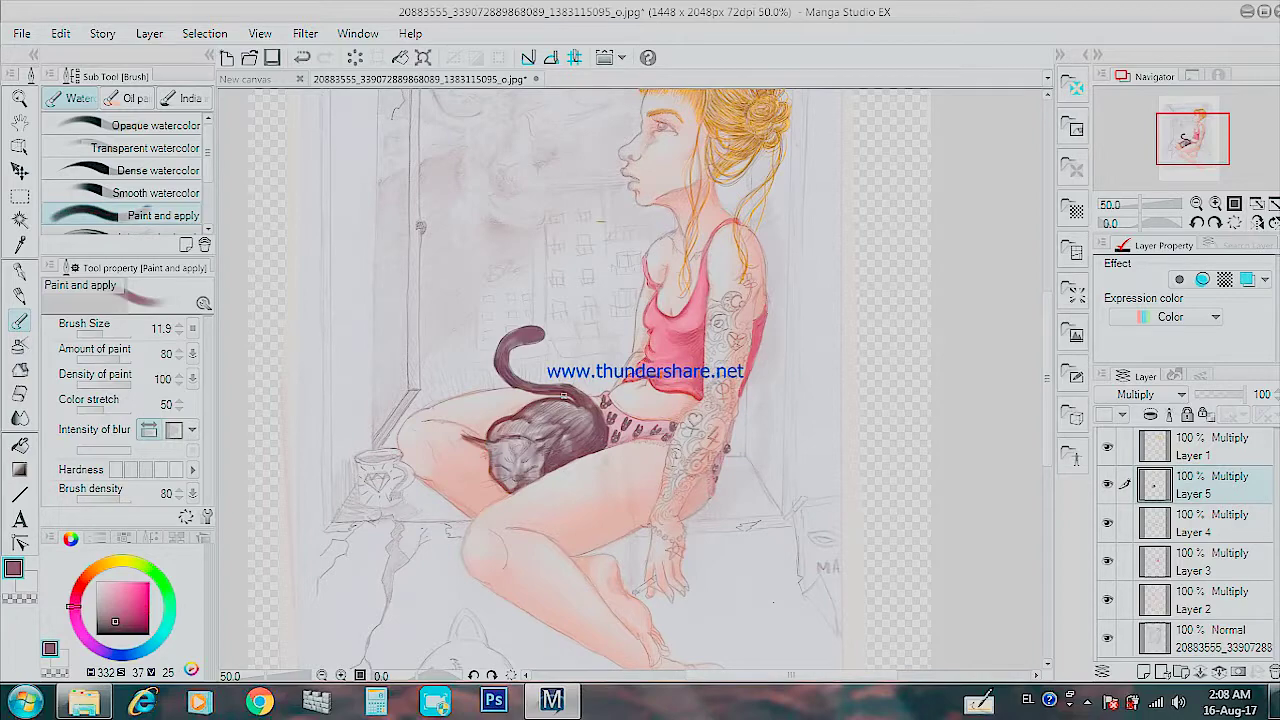
{"action": "scroll", "coordinate": [562, 394], "scroll_direction": "down", "scroll_amount": 1}
{"action": "left_click", "coordinate": [21, 33]}
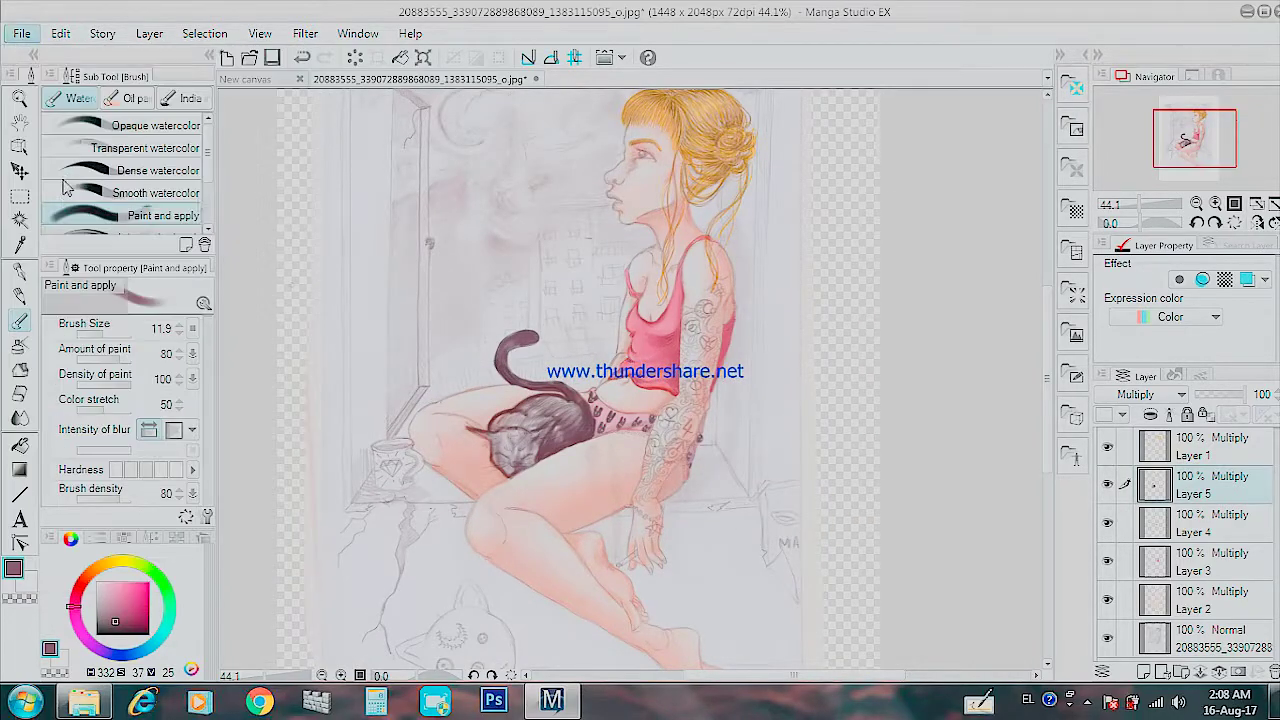
Step: Save the drawing as 'moon' in the Manga Studio file format
{"action": "left_click", "coordinate": [70, 172]}
{"action": "left_click", "coordinate": [375, 376]}
{"action": "left_click", "coordinate": [165, 394]}
{"action": "type", "text": "μ"}
{"action": "key", "text": "BackSpace"}
{"action": "left_click", "coordinate": [513, 420]}
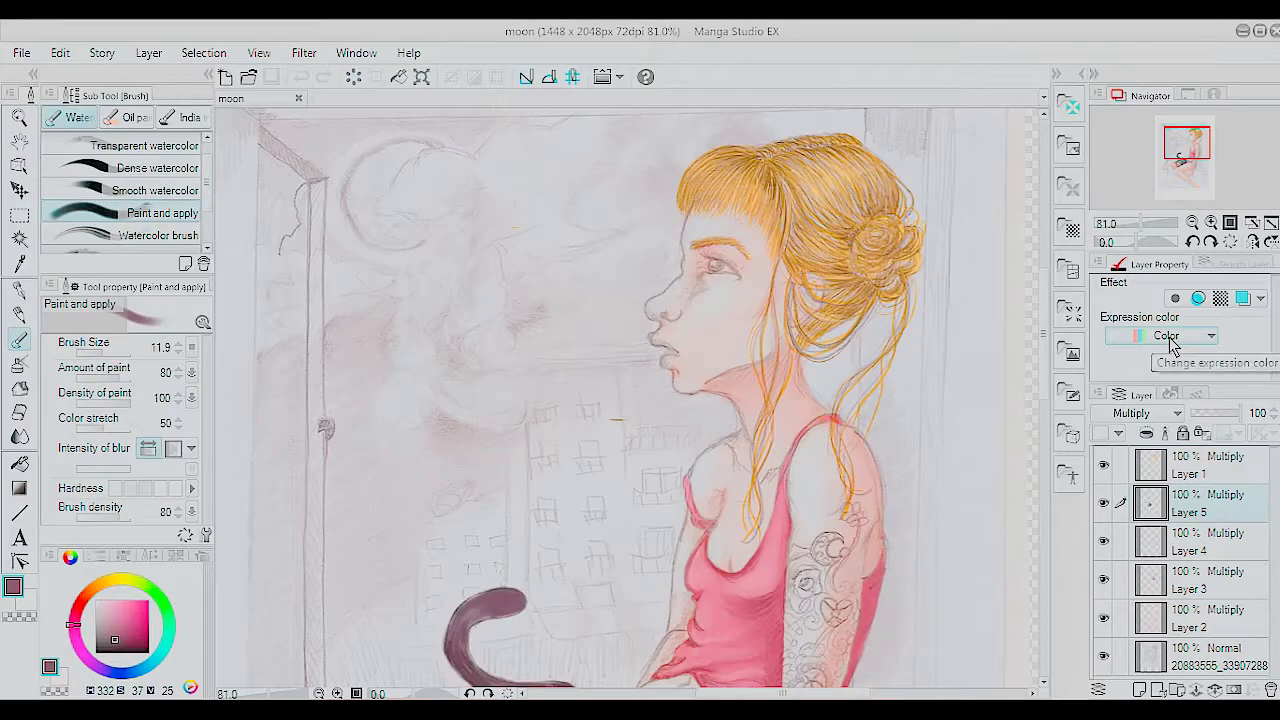
Step: Bring the cat into view and hatch a greyer colour over its back
{"action": "scroll", "coordinate": [665, 380], "scroll_direction": "up", "scroll_amount": 3}
{"action": "left_click_drag", "start_coordinate": [665, 380], "coordinate": [600, 110]}
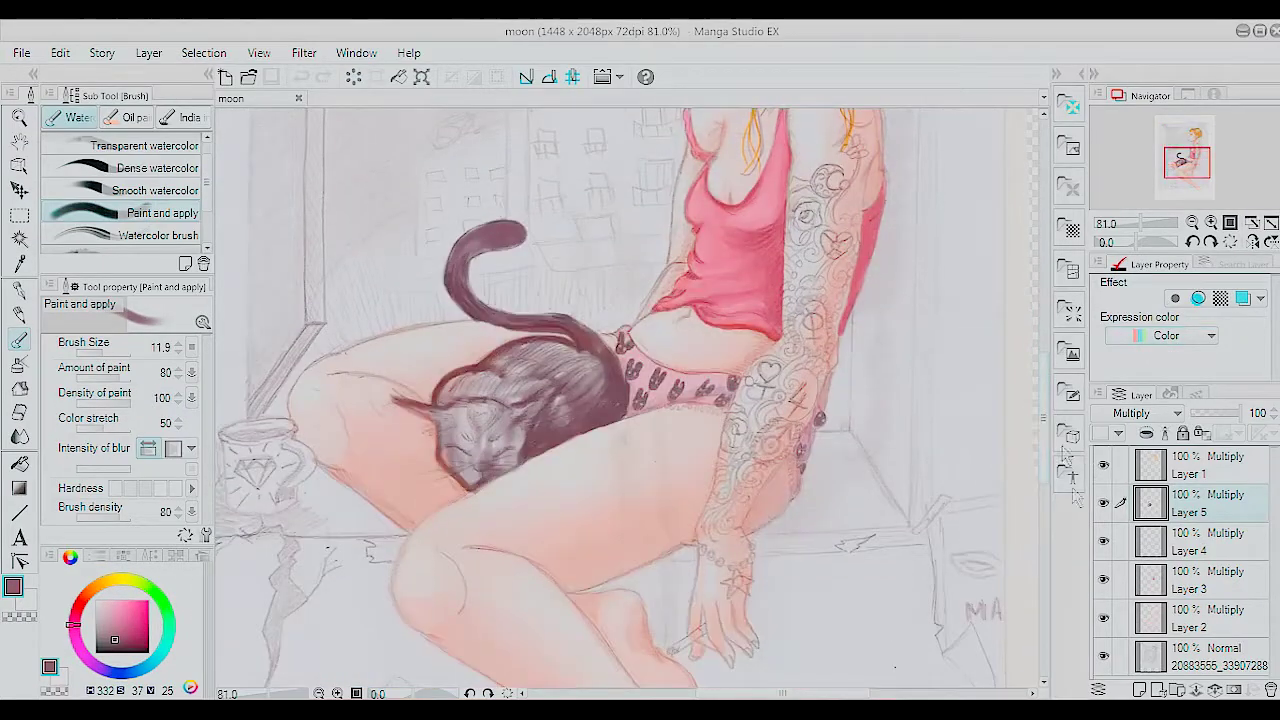
{"action": "scroll", "coordinate": [334, 484], "scroll_direction": "up", "scroll_amount": 4}
{"action": "left_click", "coordinate": [102, 632]}
{"action": "mouse_move", "coordinate": [448, 373]}
{"action": "left_mouse_down"}
{"action": "mouse_move", "coordinate": [466, 354]}
{"action": "mouse_move", "coordinate": [570, 390]}
{"action": "left_mouse_up"}
{"action": "left_click_drag", "start_coordinate": [500, 300], "coordinate": [640, 320]}
Step: Wash a lighter blurred-edge watercolour over the cat's back and tail
{"action": "key", "text": "period"}
{"action": "left_click", "coordinate": [101, 614]}
{"action": "mouse_move", "coordinate": [505, 320]}
{"action": "left_mouse_down"}
{"action": "mouse_move", "coordinate": [543, 286]}
{"action": "mouse_move", "coordinate": [629, 334]}
{"action": "left_mouse_up"}
{"action": "left_click_drag", "start_coordinate": [420, 180], "coordinate": [471, 214]}
{"action": "left_click_drag", "start_coordinate": [390, 150], "coordinate": [480, 230]}
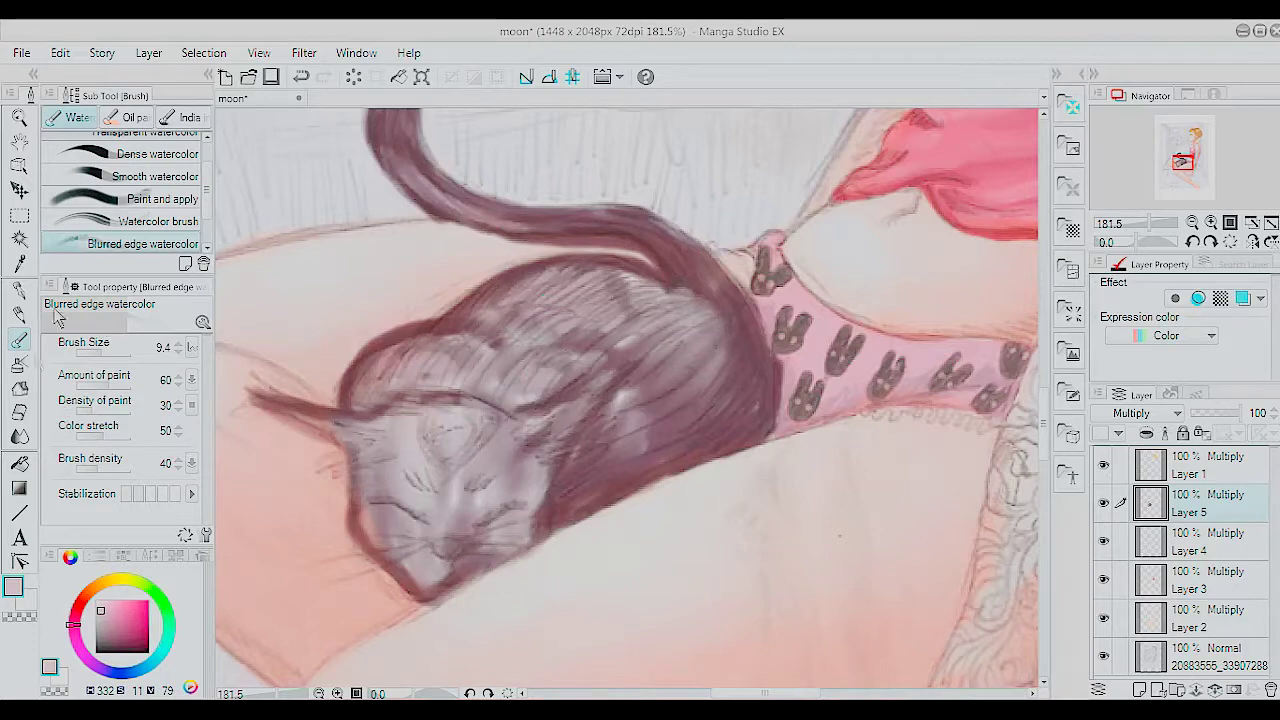
Step: Darken the cat's left cheek and chin with darker mauve Smooth watercolour
{"action": "left_click", "coordinate": [155, 176]}
{"action": "scroll", "coordinate": [780, 271], "scroll_direction": "up", "scroll_amount": 5}
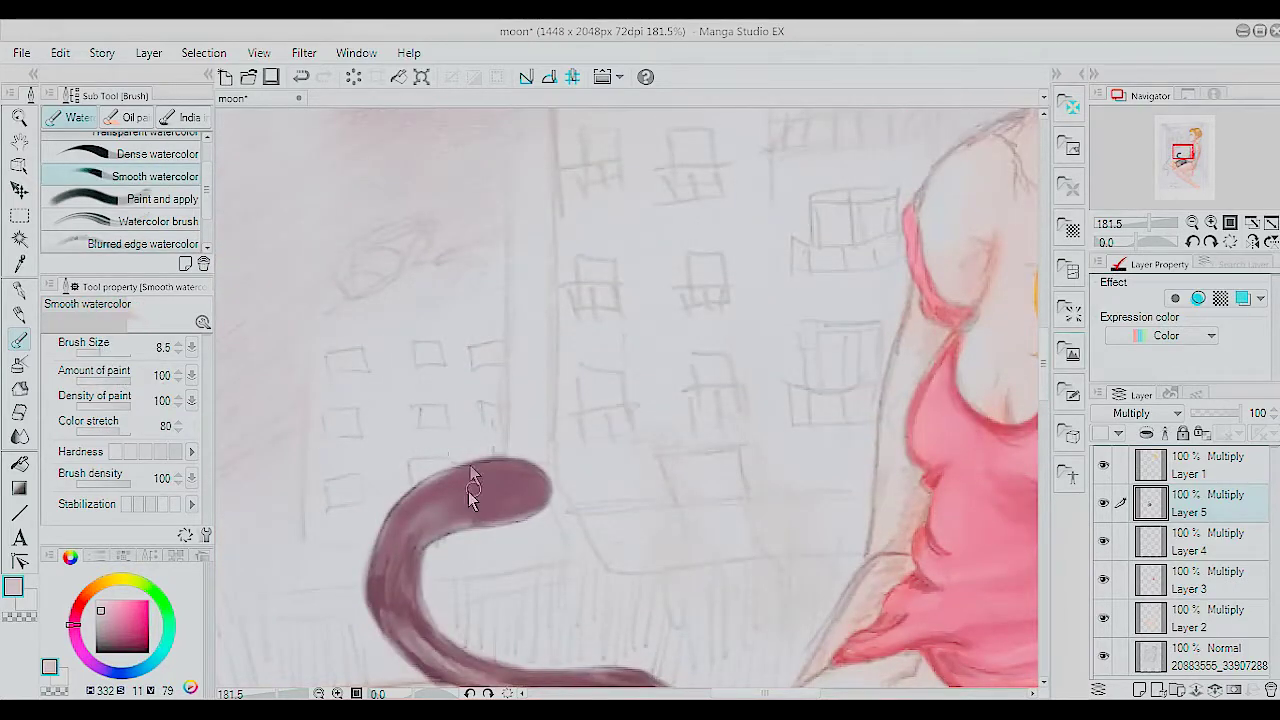
{"action": "left_click_drag", "start_coordinate": [472, 490], "coordinate": [400, 625]}
{"action": "scroll", "coordinate": [312, 402], "scroll_direction": "down", "scroll_amount": 5}
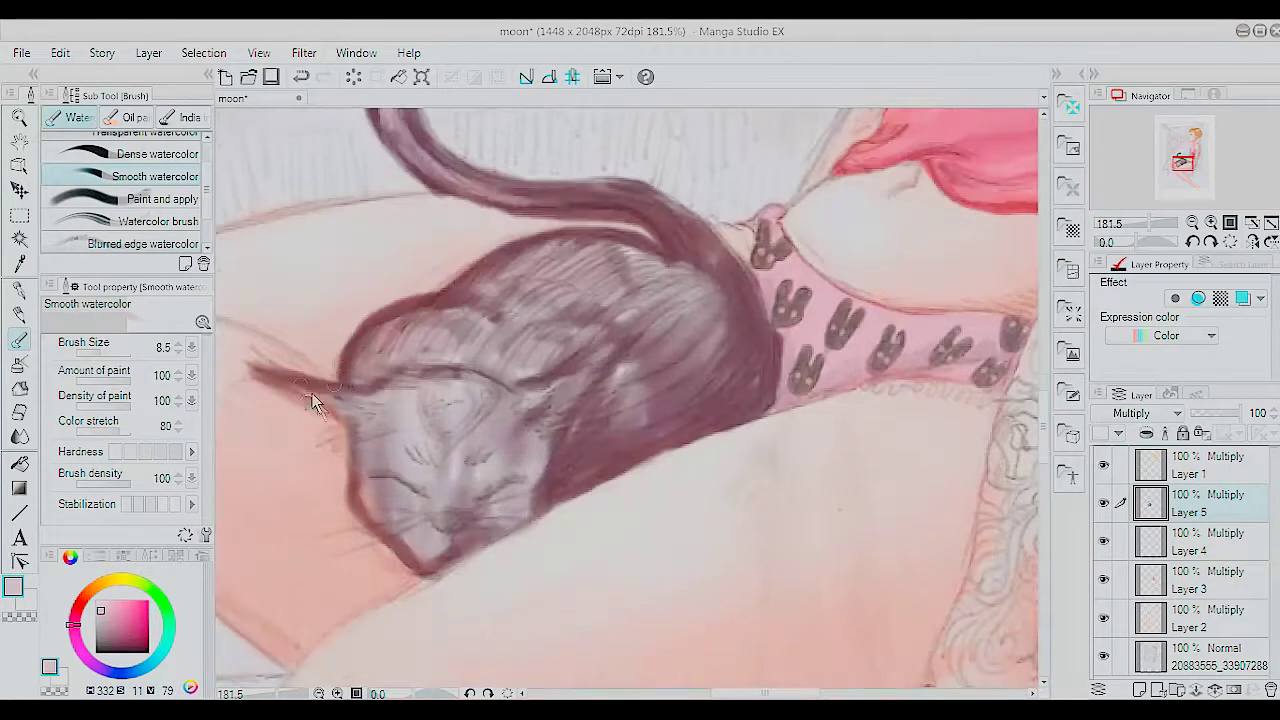
{"action": "left_click", "coordinate": [545, 430], "text": "alt"}
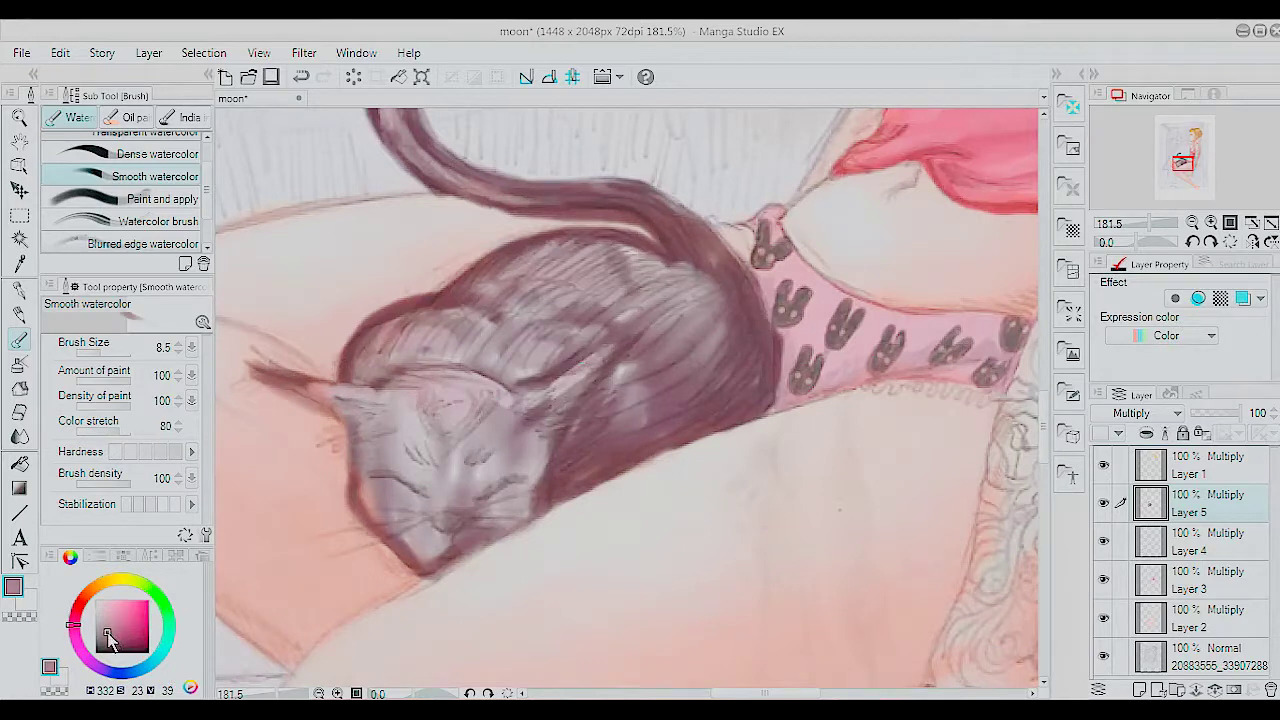
{"action": "left_click_drag", "start_coordinate": [372, 440], "coordinate": [378, 535]}
{"action": "left_click_drag", "start_coordinate": [458, 540], "coordinate": [509, 490]}
Step: Shade the cat's lower face, chin, side and back darker with Paint and apply at size 8.5
{"action": "scroll", "coordinate": [128, 200], "scroll_direction": "up", "scroll_amount": 2}
{"action": "left_click", "coordinate": [135, 234]}
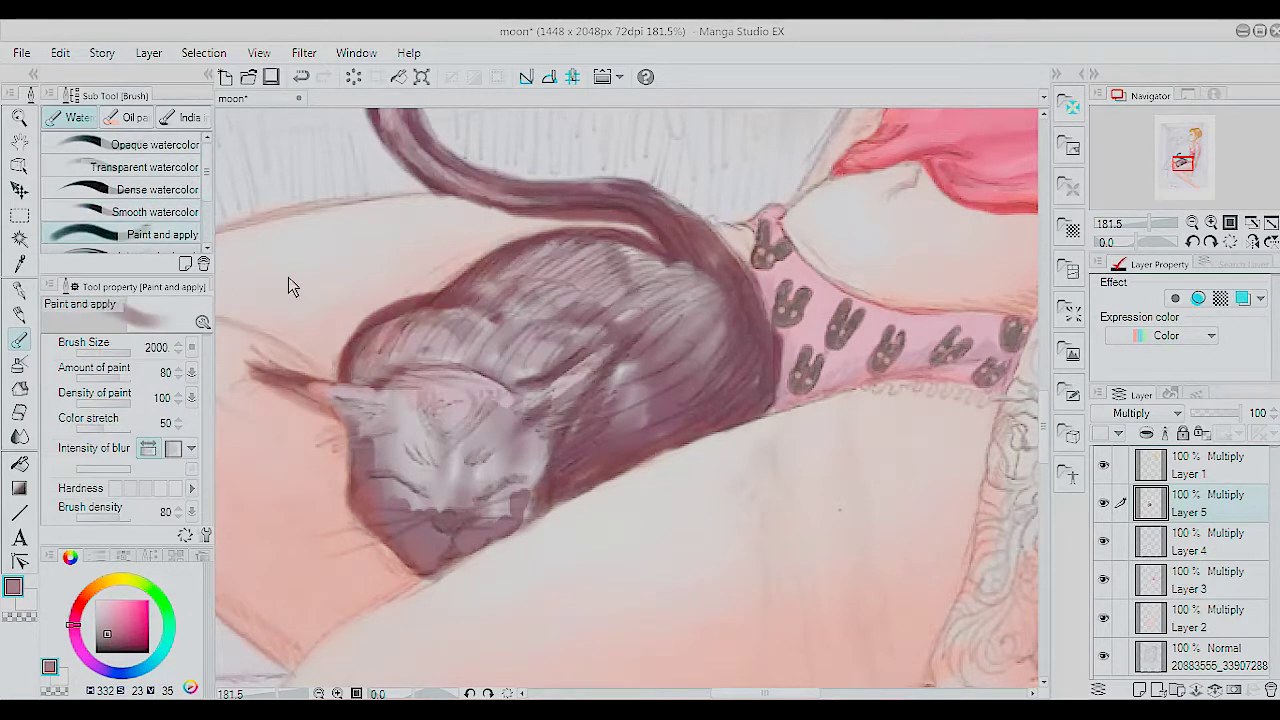
{"action": "left_click", "coordinate": [104, 351]}
{"action": "mouse_move", "coordinate": [378, 440]}
{"action": "left_mouse_down"}
{"action": "mouse_move", "coordinate": [390, 495]}
{"action": "mouse_move", "coordinate": [440, 514]}
{"action": "left_mouse_up"}
{"action": "mouse_move", "coordinate": [500, 470]}
{"action": "left_mouse_down"}
{"action": "mouse_move", "coordinate": [525, 525]}
{"action": "mouse_move", "coordinate": [540, 430]}
{"action": "left_mouse_up"}
{"action": "left_click_drag", "start_coordinate": [534, 490], "coordinate": [576, 396]}
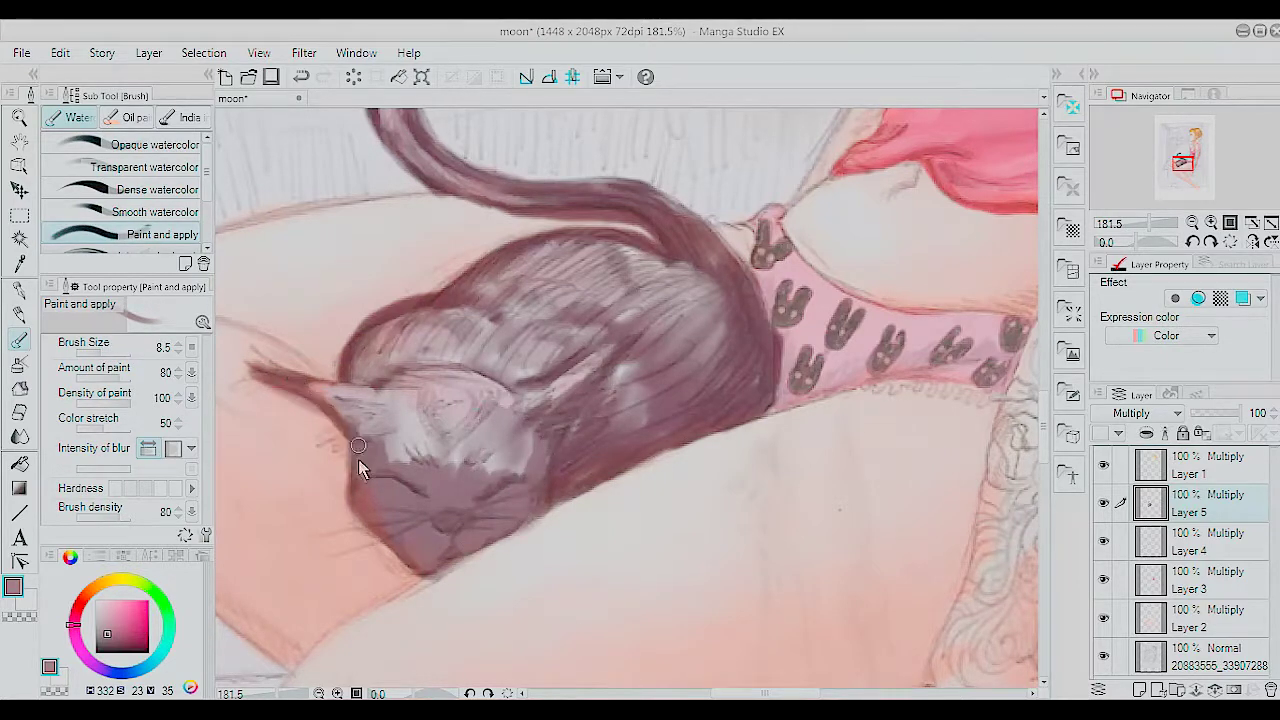
{"action": "left_click_drag", "start_coordinate": [700, 290], "coordinate": [660, 348]}
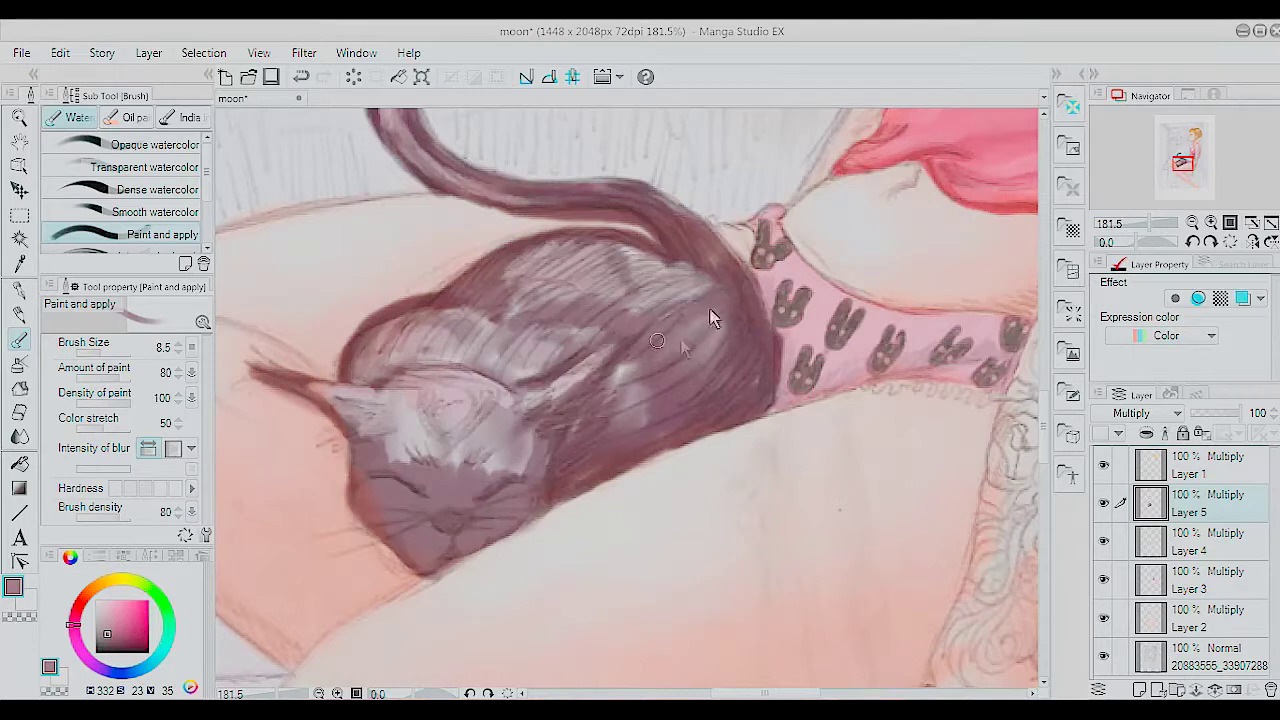
{"action": "left_click_drag", "start_coordinate": [725, 312], "coordinate": [640, 378]}
{"action": "mouse_move", "coordinate": [720, 300]}
{"action": "left_mouse_down"}
{"action": "mouse_move", "coordinate": [657, 257]}
{"action": "mouse_move", "coordinate": [595, 250]}
{"action": "left_mouse_up"}
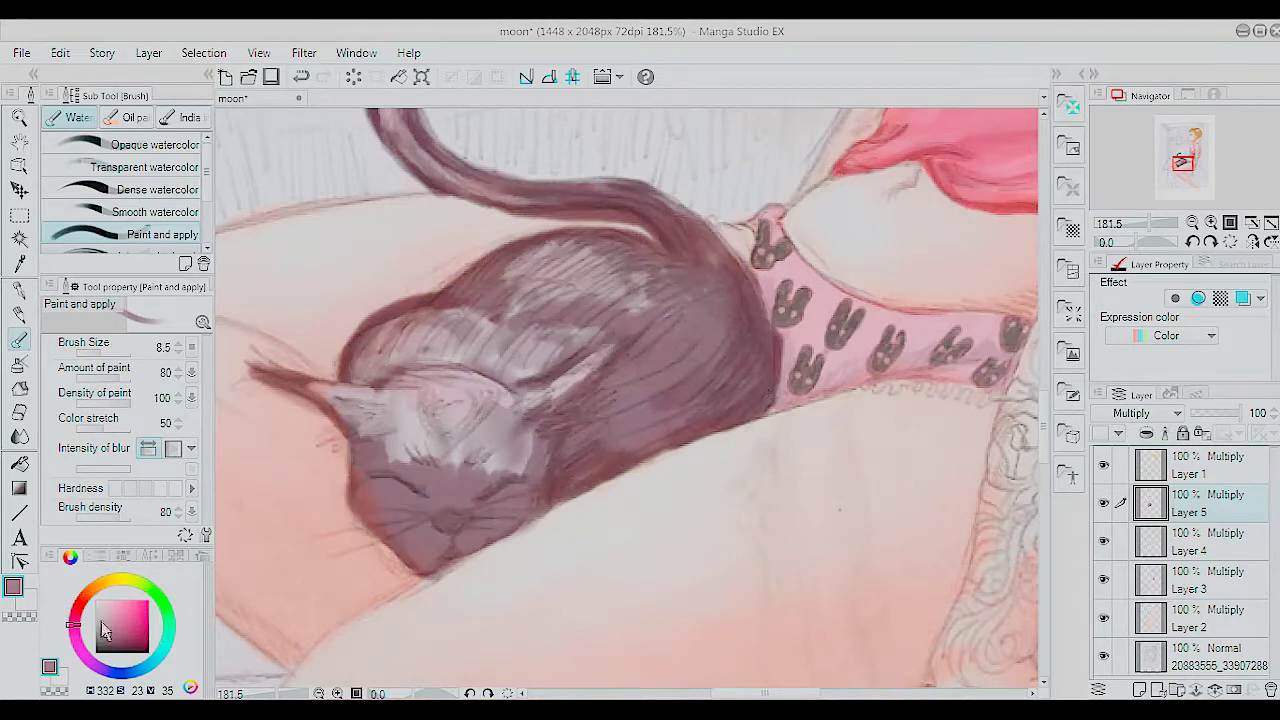
Step: Lay grey-green over the cat's head, upper back, face and cheeks
{"action": "left_click_drag", "start_coordinate": [392, 362], "coordinate": [470, 345]}
{"action": "left_click_drag", "start_coordinate": [565, 295], "coordinate": [530, 240]}
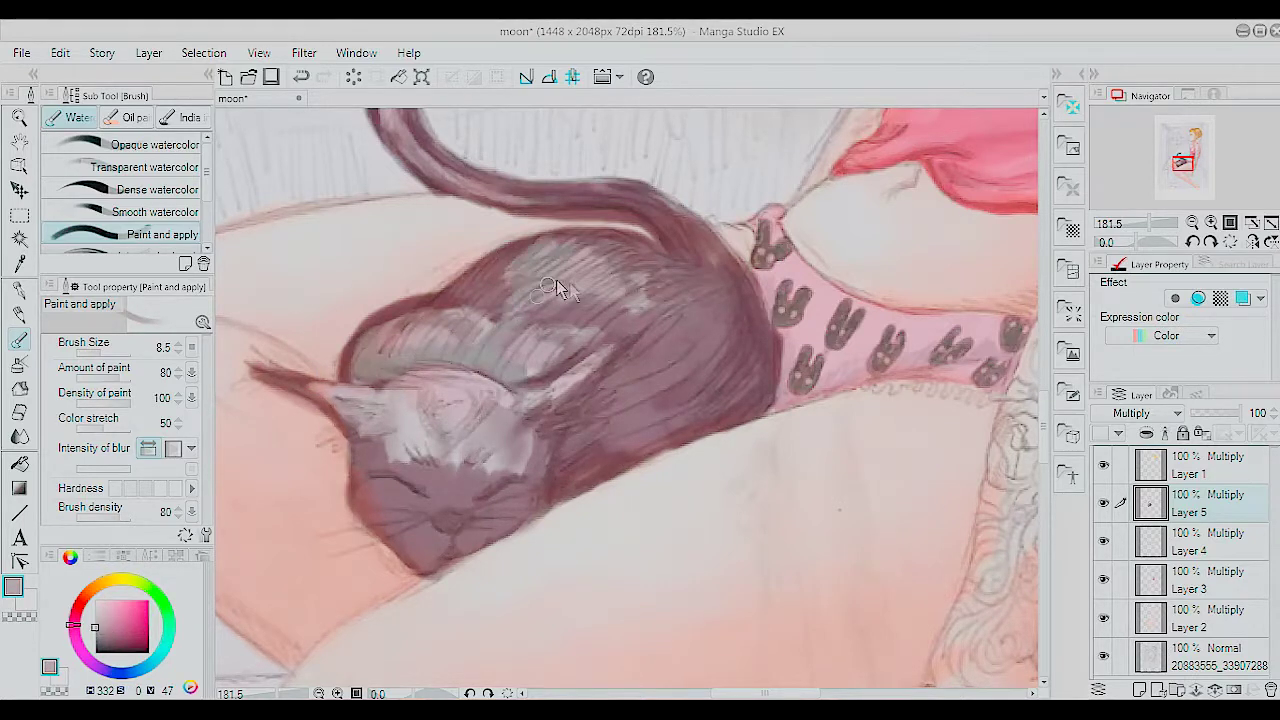
{"action": "left_click_drag", "start_coordinate": [565, 330], "coordinate": [660, 270]}
{"action": "left_click_drag", "start_coordinate": [405, 522], "coordinate": [515, 508]}
{"action": "mouse_move", "coordinate": [436, 448]}
{"action": "left_mouse_down"}
{"action": "mouse_move", "coordinate": [381, 390]}
{"action": "mouse_move", "coordinate": [528, 457]}
{"action": "mouse_move", "coordinate": [491, 420]}
{"action": "left_mouse_up"}
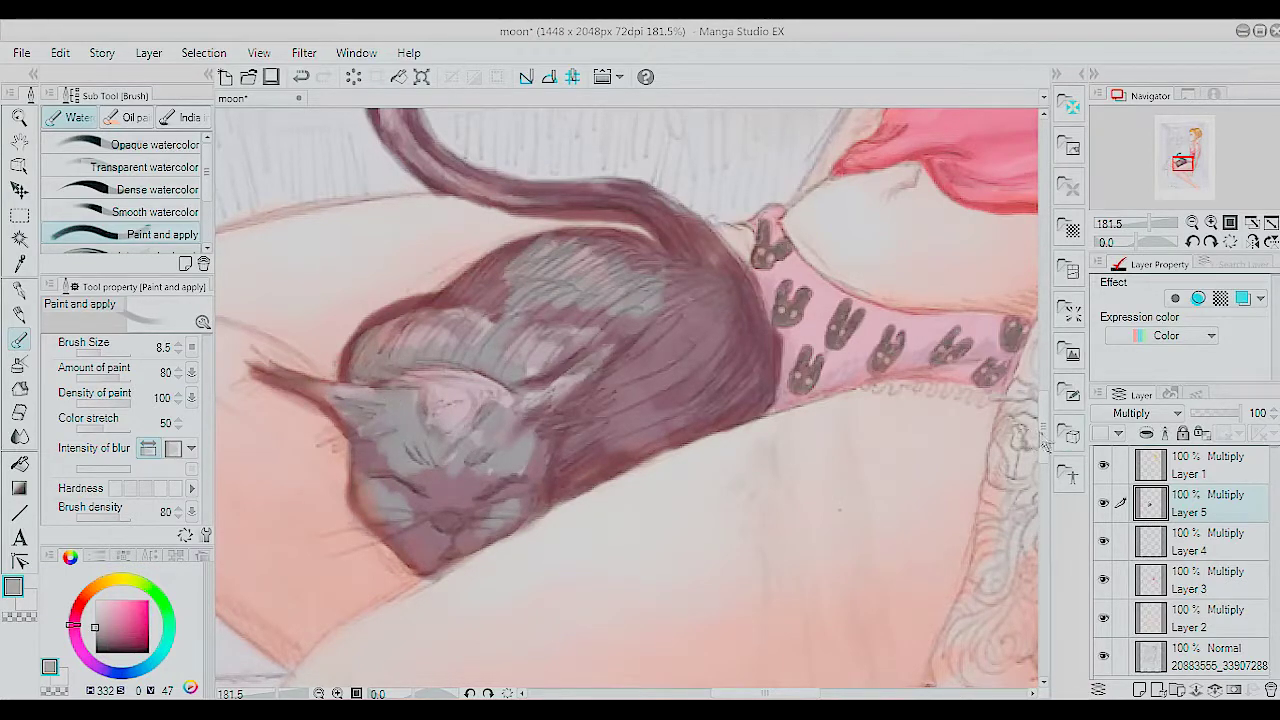
Step: Blend the shading on the cat's back, head, tail base and lower side
{"action": "scroll", "coordinate": [464, 344], "scroll_direction": "up", "scroll_amount": 3}
{"action": "left_click_drag", "start_coordinate": [560, 525], "coordinate": [680, 550]}
{"action": "scroll", "coordinate": [700, 561], "scroll_direction": "down", "scroll_amount": 2}
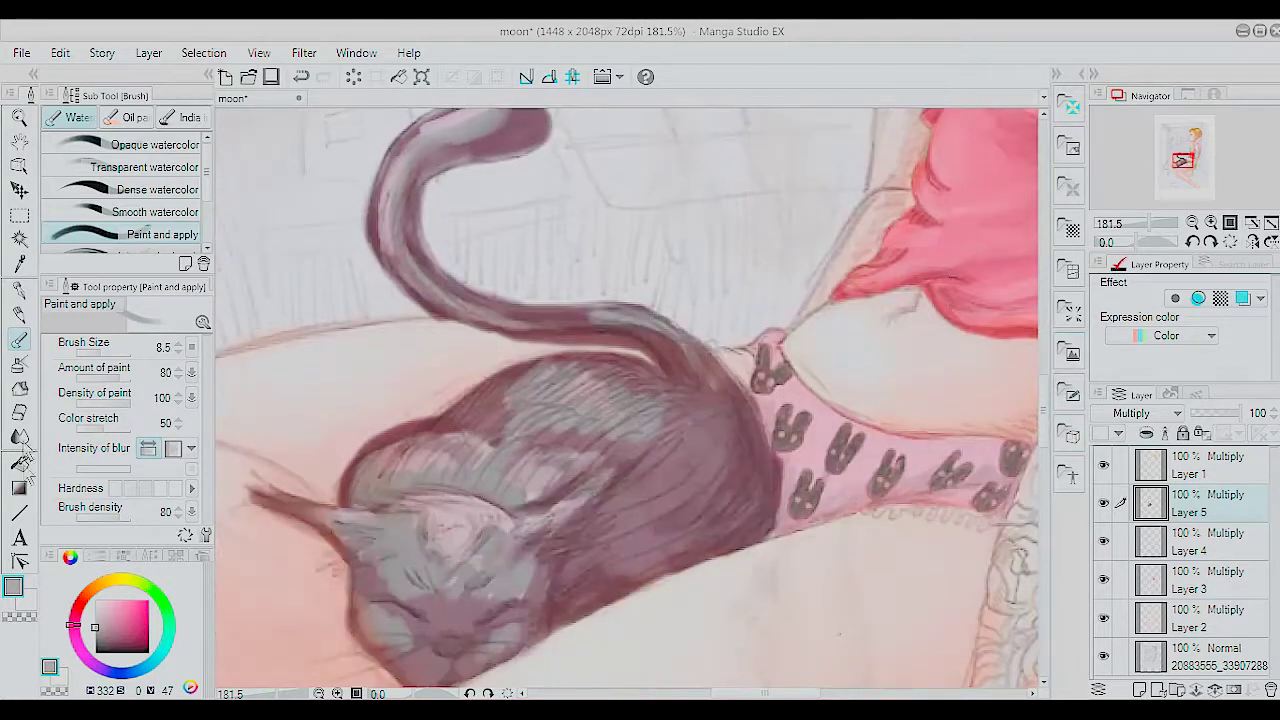
{"action": "key", "text": "j"}
{"action": "mouse_move", "coordinate": [505, 437]}
{"action": "left_mouse_down"}
{"action": "mouse_move", "coordinate": [623, 439]}
{"action": "mouse_move", "coordinate": [496, 400]}
{"action": "mouse_move", "coordinate": [478, 472]}
{"action": "left_mouse_up"}
{"action": "left_click_drag", "start_coordinate": [374, 497], "coordinate": [614, 500]}
{"action": "mouse_move", "coordinate": [582, 315]}
{"action": "left_mouse_down"}
{"action": "mouse_move", "coordinate": [680, 363]}
{"action": "mouse_move", "coordinate": [720, 530]}
{"action": "left_mouse_up"}
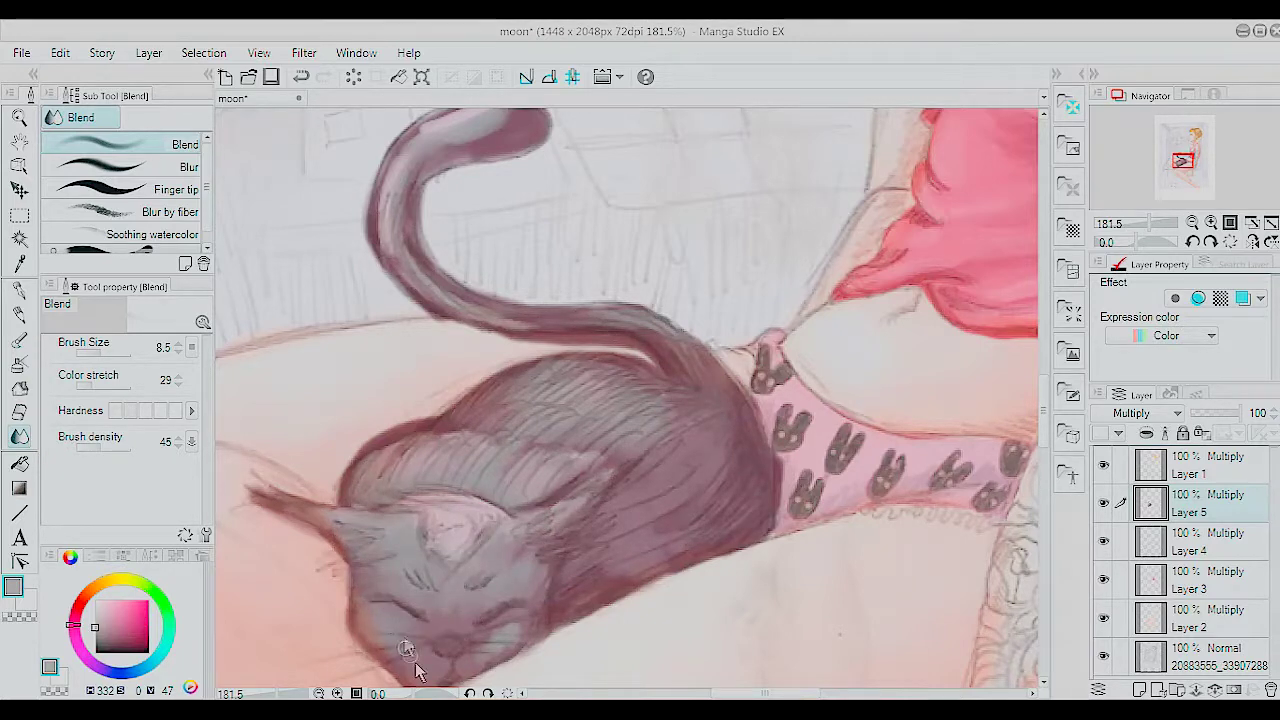
{"action": "left_click_drag", "start_coordinate": [466, 449], "coordinate": [612, 590]}
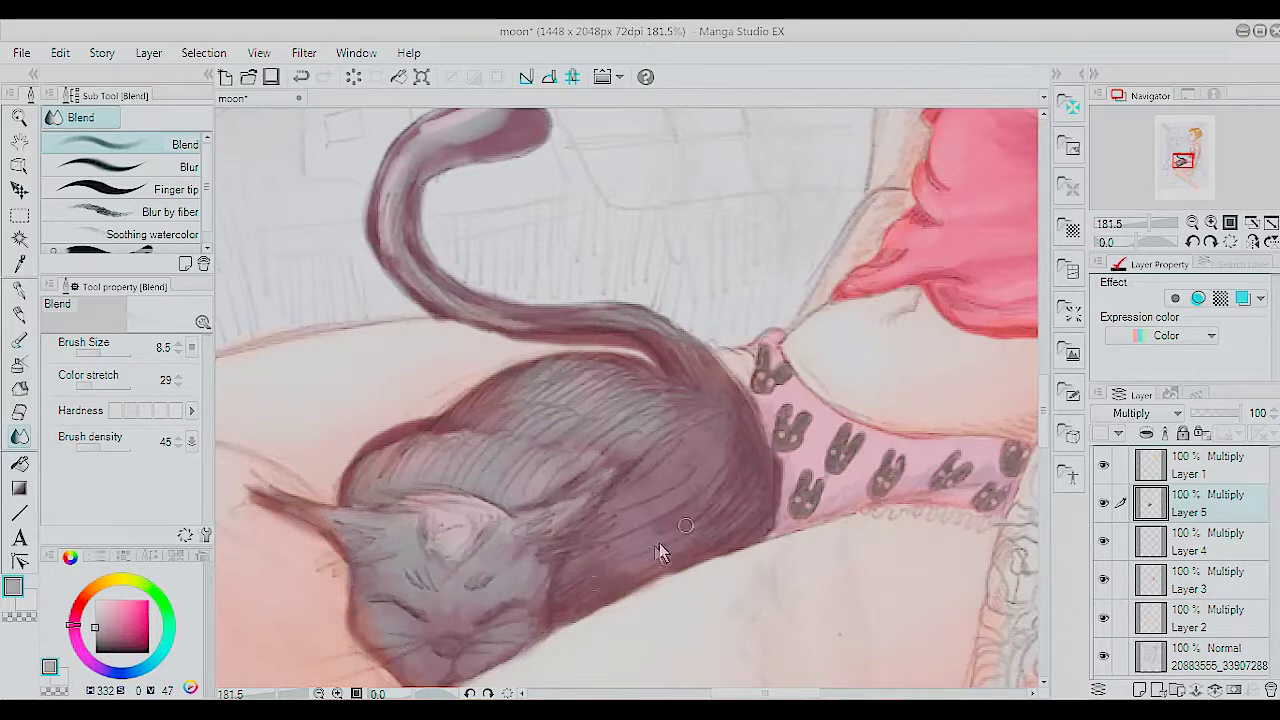
Step: Smooth the shading along the cat's upper tail and lower body
{"action": "scroll", "coordinate": [720, 420], "scroll_direction": "up", "scroll_amount": 3}
{"action": "left_click_drag", "start_coordinate": [449, 300], "coordinate": [405, 405]}
{"action": "left_click_drag", "start_coordinate": [729, 534], "coordinate": [652, 642]}
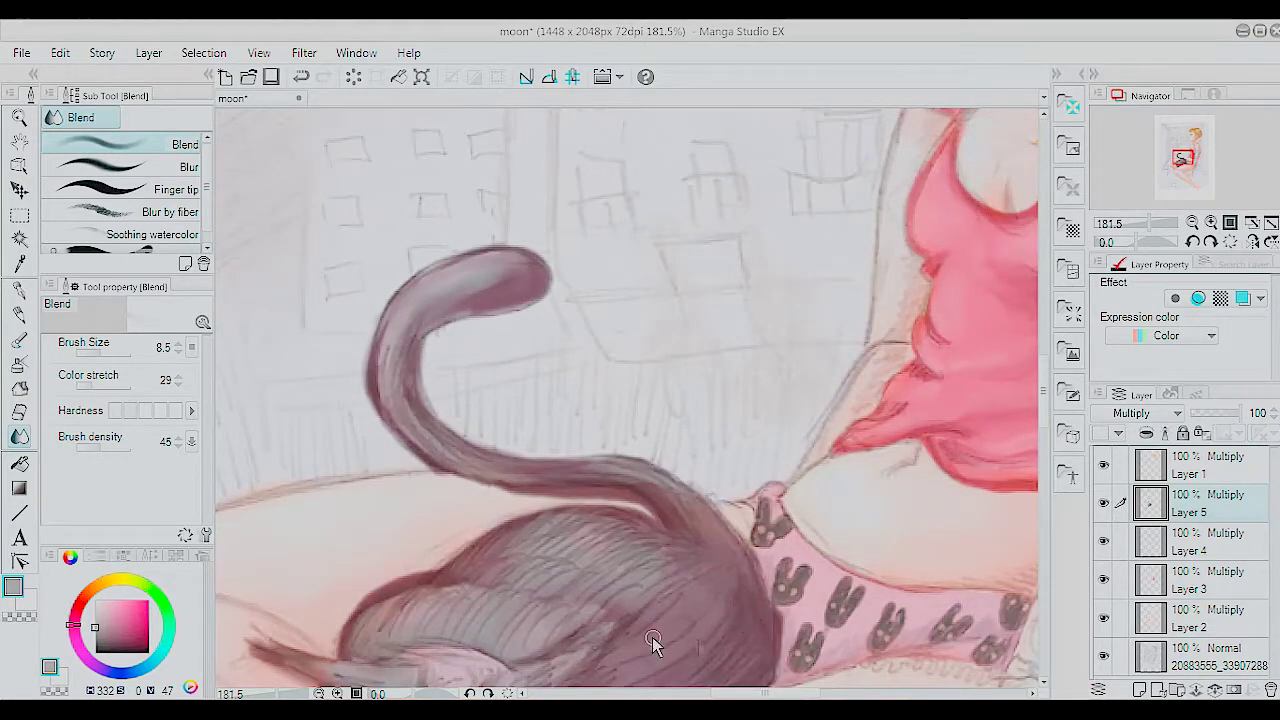
{"action": "scroll", "coordinate": [652, 642], "scroll_direction": "down", "scroll_amount": 1}
{"action": "scroll", "coordinate": [527, 400], "scroll_direction": "up", "scroll_amount": 2}
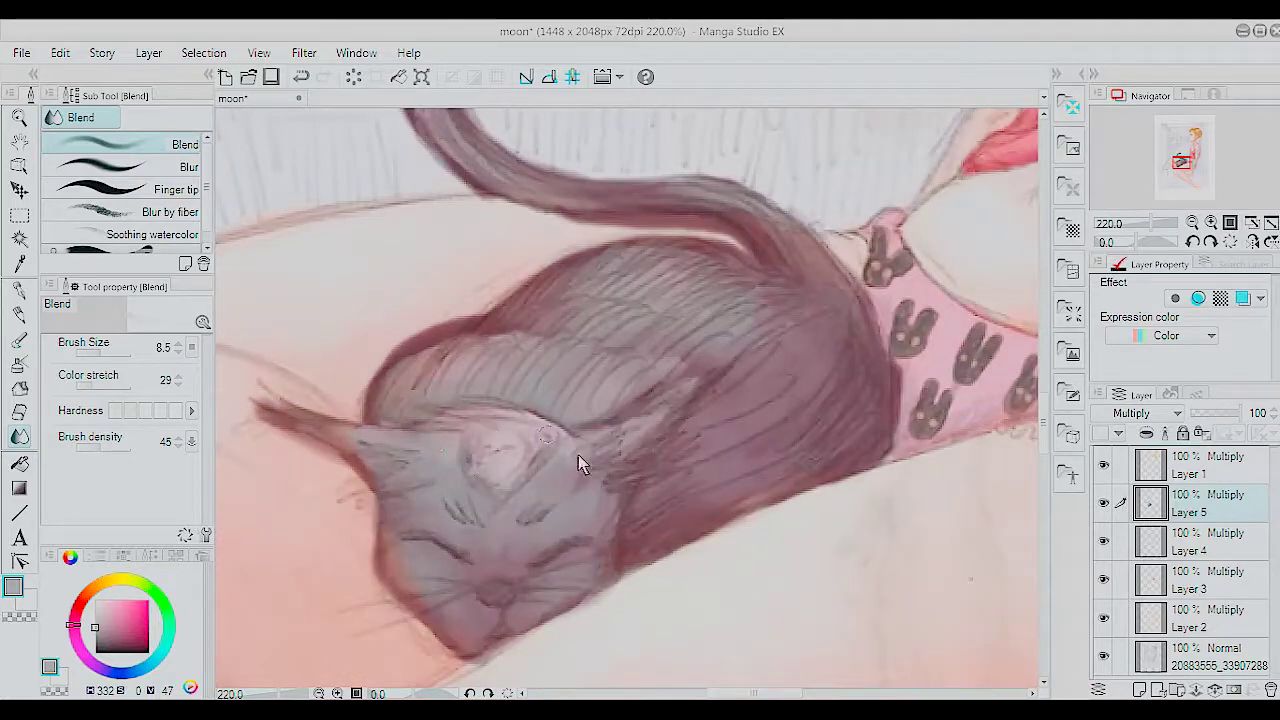
{"action": "scroll", "coordinate": [620, 535], "scroll_direction": "down", "scroll_amount": 3}
{"action": "scroll", "coordinate": [481, 468], "scroll_direction": "down", "scroll_amount": 2}
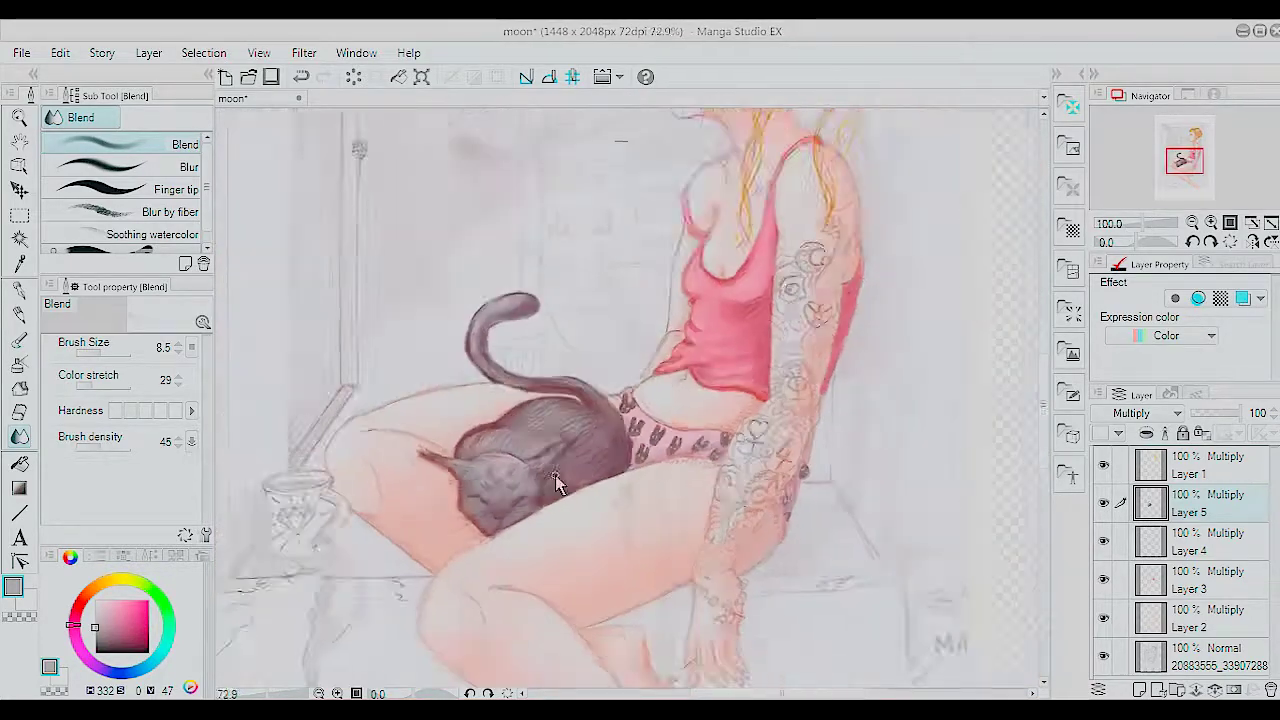
{"action": "scroll", "coordinate": [590, 427], "scroll_direction": "down", "scroll_amount": 2}
{"action": "scroll", "coordinate": [591, 425], "scroll_direction": "up", "scroll_amount": 2}
{"action": "scroll", "coordinate": [591, 425], "scroll_direction": "up", "scroll_amount": 2}
Step: Hide Layer 5 and lighten the sketch around the cat's cheek, eyes and head
{"action": "left_click", "coordinate": [1210, 656]}
{"action": "left_click", "coordinate": [1104, 503]}
{"action": "scroll", "coordinate": [363, 529], "scroll_direction": "up", "scroll_amount": 2}
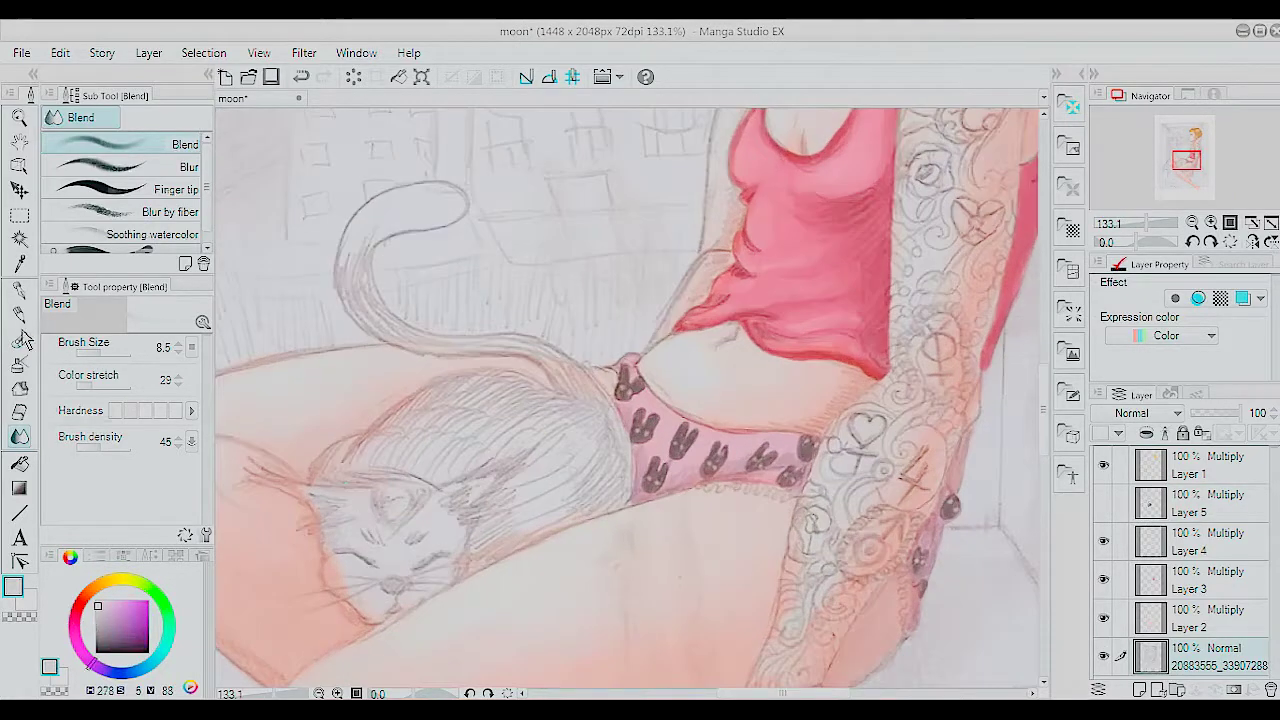
{"action": "key", "text": "b"}
{"action": "scroll", "coordinate": [314, 500], "scroll_direction": "up", "scroll_amount": 2}
{"action": "mouse_move", "coordinate": [336, 500]}
{"action": "left_mouse_down"}
{"action": "mouse_move", "coordinate": [334, 571]}
{"action": "mouse_move", "coordinate": [354, 646]}
{"action": "left_mouse_up"}
{"action": "mouse_move", "coordinate": [424, 494]}
{"action": "left_mouse_down"}
{"action": "mouse_move", "coordinate": [480, 514]}
{"action": "mouse_move", "coordinate": [476, 540]}
{"action": "left_mouse_up"}
{"action": "mouse_move", "coordinate": [431, 494]}
{"action": "left_mouse_down"}
{"action": "mouse_move", "coordinate": [586, 514]}
{"action": "mouse_move", "coordinate": [596, 580]}
{"action": "left_mouse_up"}
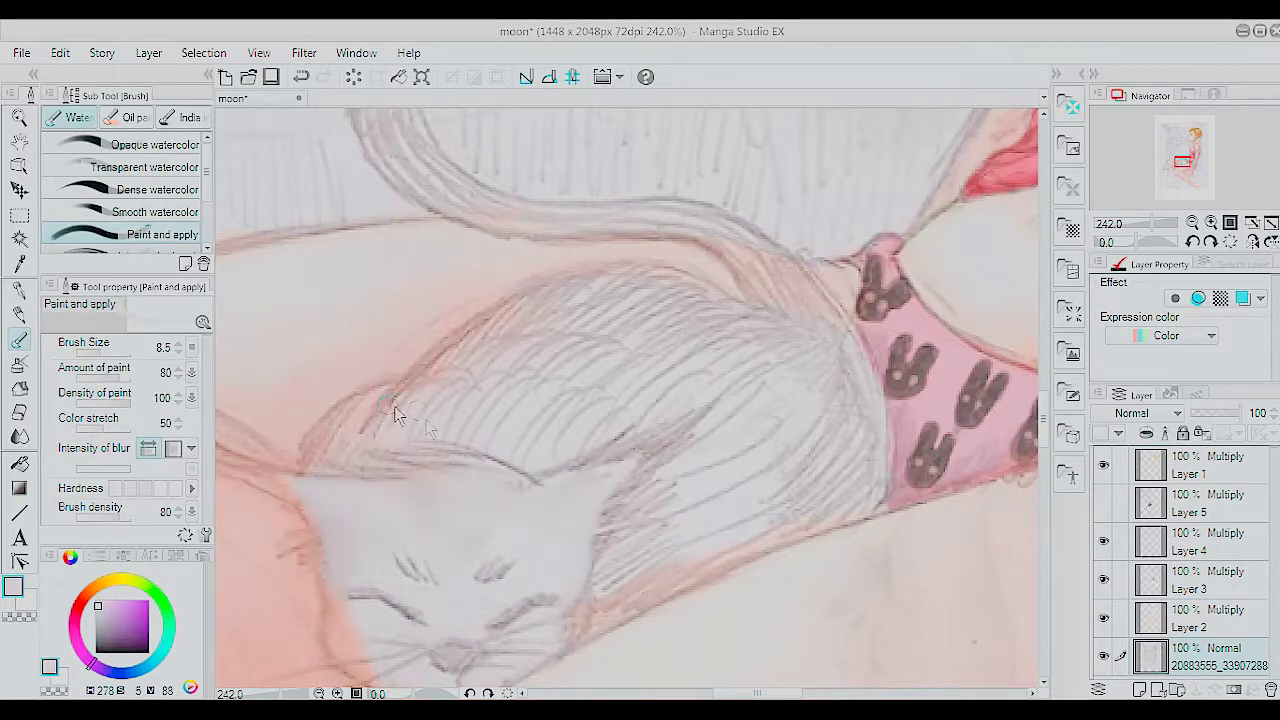
{"action": "left_click_drag", "start_coordinate": [323, 443], "coordinate": [370, 410]}
Step: Lighten the pencil hatching above the head, across the back and along the tail
{"action": "left_click_drag", "start_coordinate": [488, 385], "coordinate": [511, 457]}
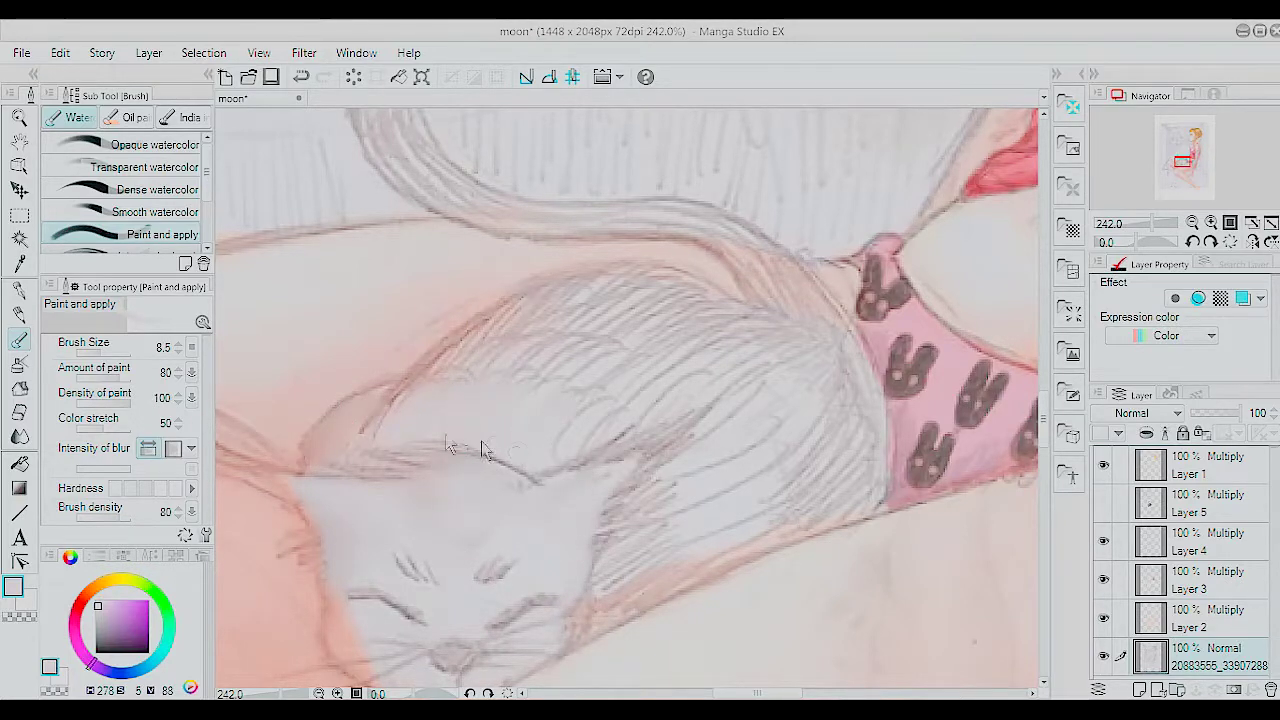
{"action": "mouse_move", "coordinate": [596, 419]}
{"action": "left_mouse_down"}
{"action": "mouse_move", "coordinate": [674, 345]}
{"action": "mouse_move", "coordinate": [564, 337]}
{"action": "mouse_move", "coordinate": [650, 290]}
{"action": "mouse_move", "coordinate": [724, 300]}
{"action": "left_mouse_up"}
{"action": "left_click_drag", "start_coordinate": [612, 318], "coordinate": [827, 368]}
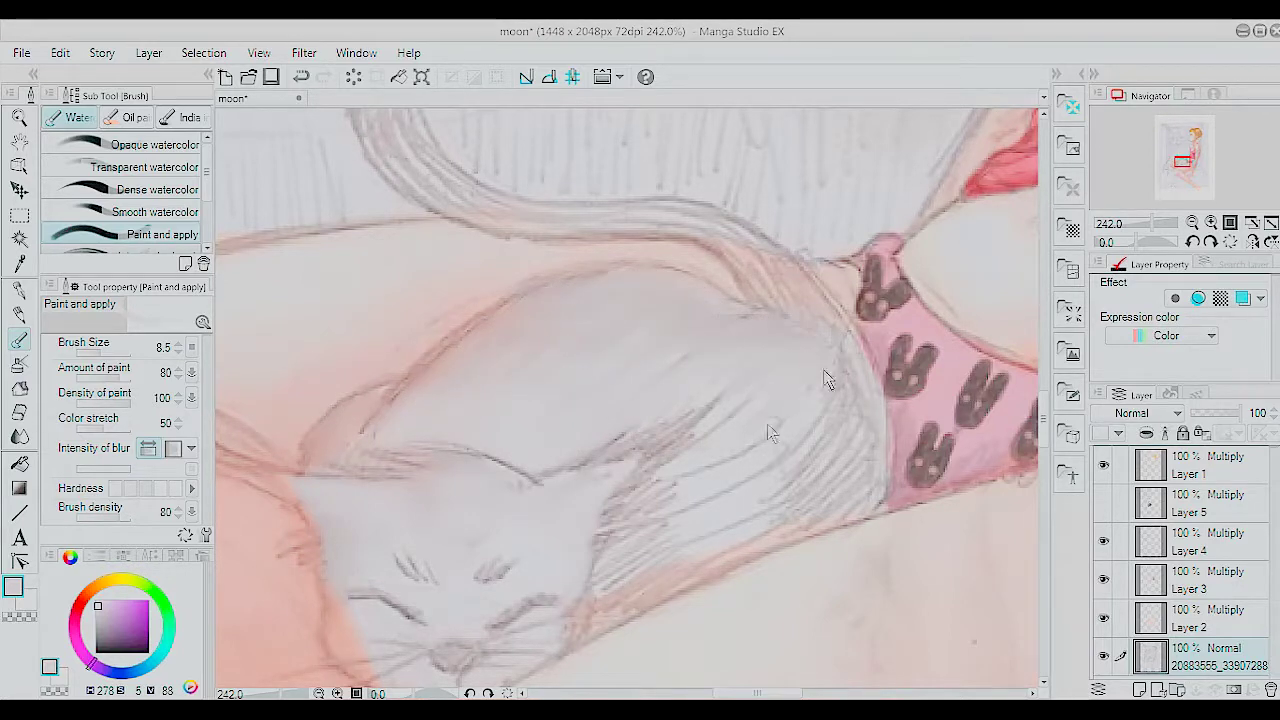
{"action": "mouse_move", "coordinate": [790, 435]}
{"action": "left_mouse_down"}
{"action": "mouse_move", "coordinate": [835, 510]}
{"action": "mouse_move", "coordinate": [630, 530]}
{"action": "left_mouse_up"}
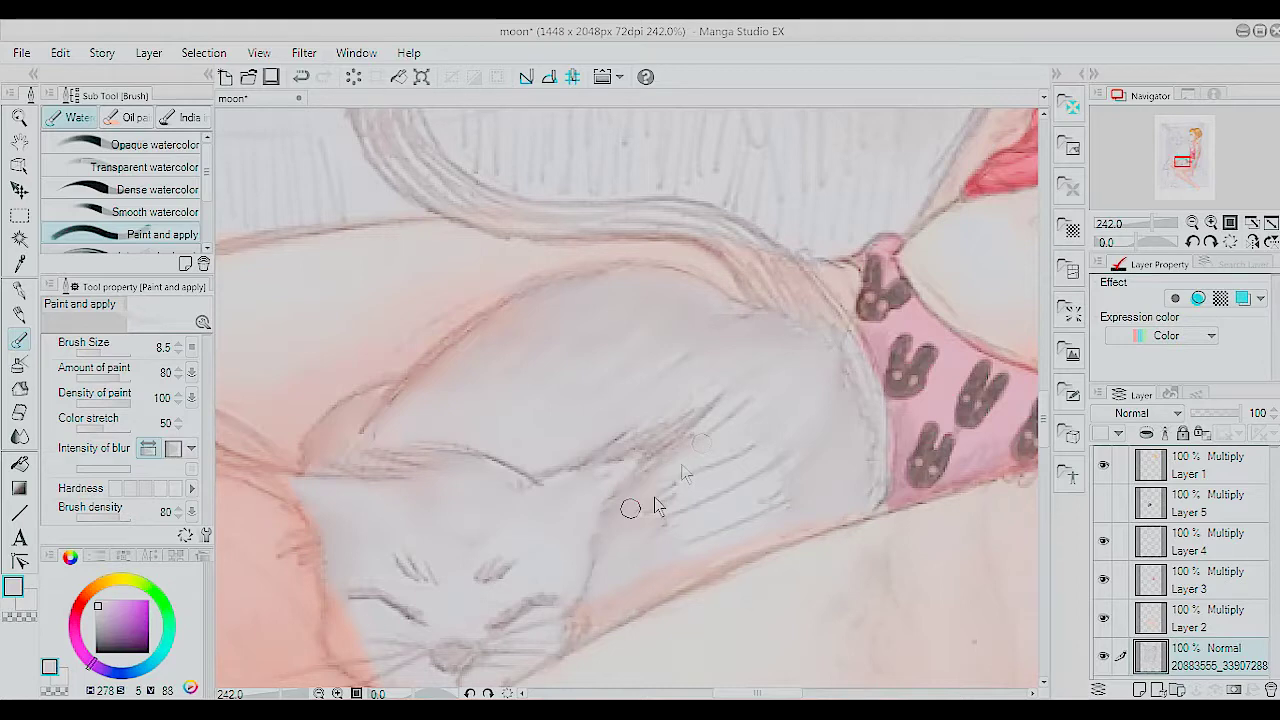
{"action": "scroll", "coordinate": [815, 480], "scroll_direction": "up", "scroll_amount": 3}
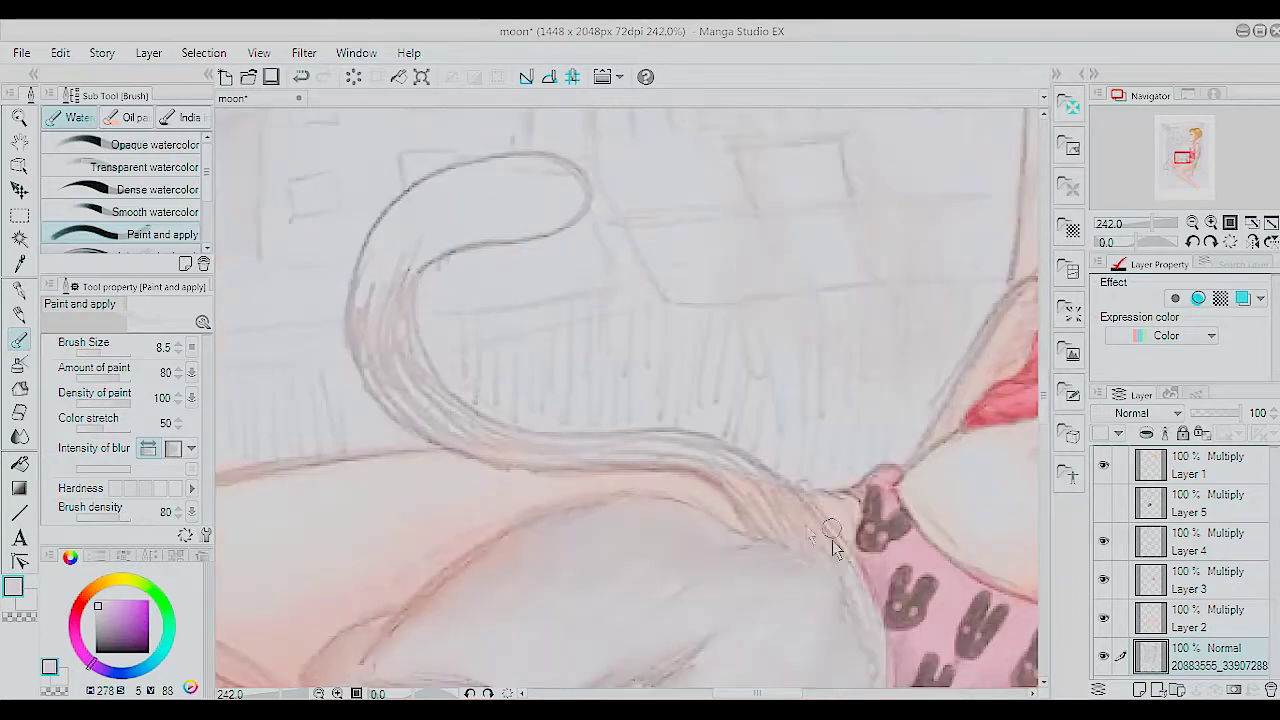
{"action": "mouse_move", "coordinate": [801, 544]}
{"action": "left_mouse_down"}
{"action": "mouse_move", "coordinate": [694, 457]}
{"action": "mouse_move", "coordinate": [406, 390]}
{"action": "mouse_move", "coordinate": [480, 452]}
{"action": "left_mouse_up"}
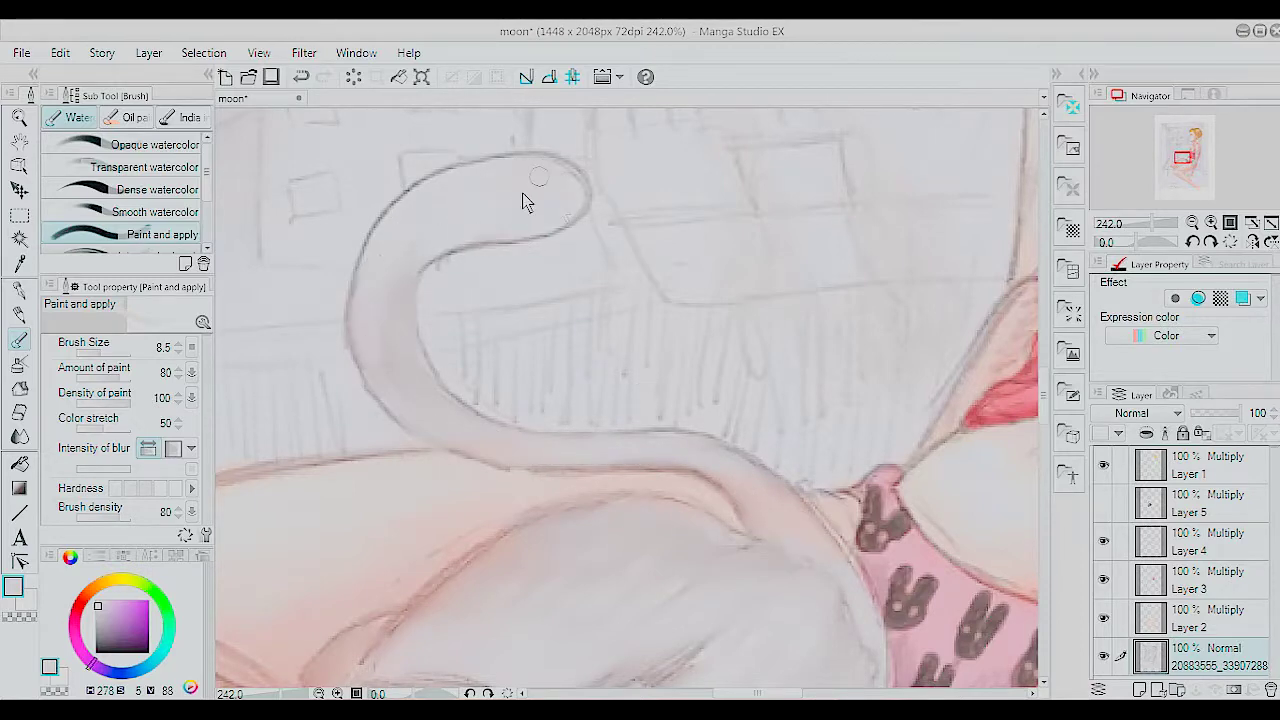
{"action": "scroll", "coordinate": [437, 251], "scroll_direction": "down", "scroll_amount": 3}
{"action": "scroll", "coordinate": [525, 530], "scroll_direction": "up", "scroll_amount": 2}
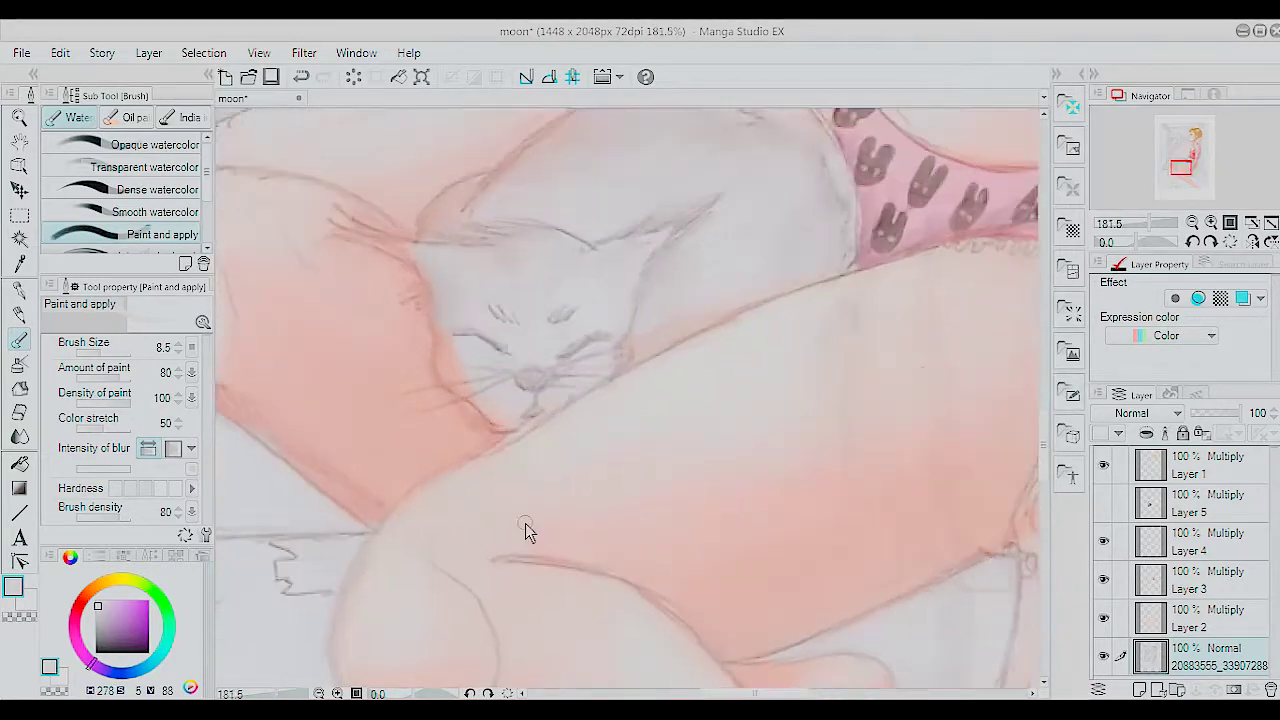
{"action": "scroll", "coordinate": [525, 530], "scroll_direction": "up", "scroll_amount": 1}
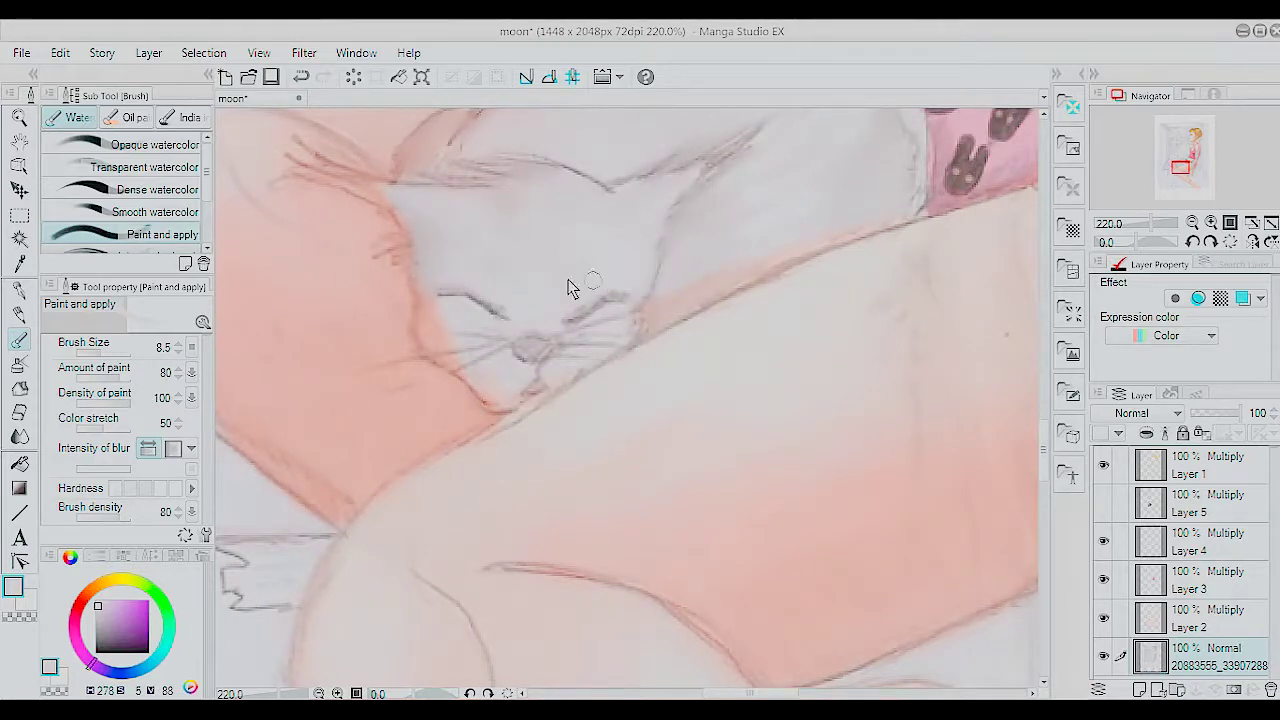
{"action": "scroll", "coordinate": [560, 285], "scroll_direction": "down", "scroll_amount": 2}
{"action": "scroll", "coordinate": [545, 274], "scroll_direction": "down", "scroll_amount": 2}
Step: Show Layer 5 again, save the drawing, and set up a dark grey G-pen
{"action": "left_click", "coordinate": [1104, 502]}
{"action": "scroll", "coordinate": [763, 394], "scroll_direction": "down", "scroll_amount": 1}
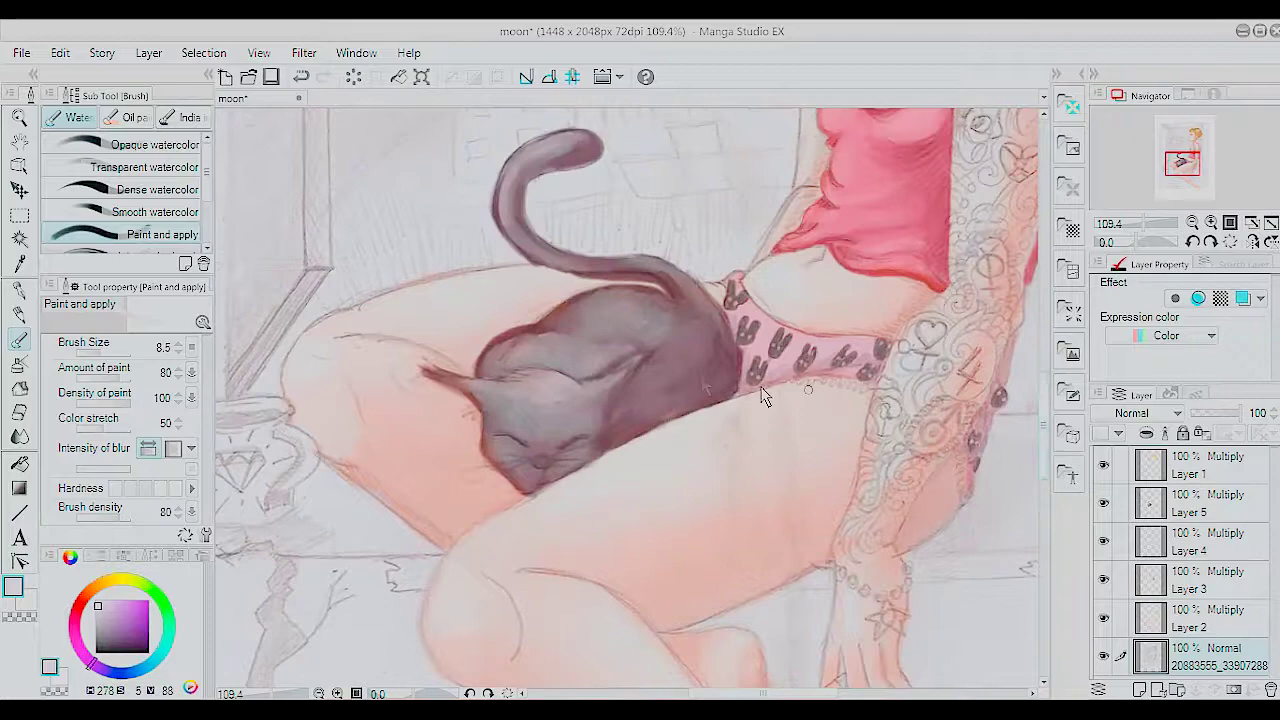
{"action": "scroll", "coordinate": [583, 380], "scroll_direction": "down", "scroll_amount": 1}
{"action": "scroll", "coordinate": [603, 400], "scroll_direction": "down", "scroll_amount": 1}
{"action": "scroll", "coordinate": [540, 388], "scroll_direction": "down", "scroll_amount": 1}
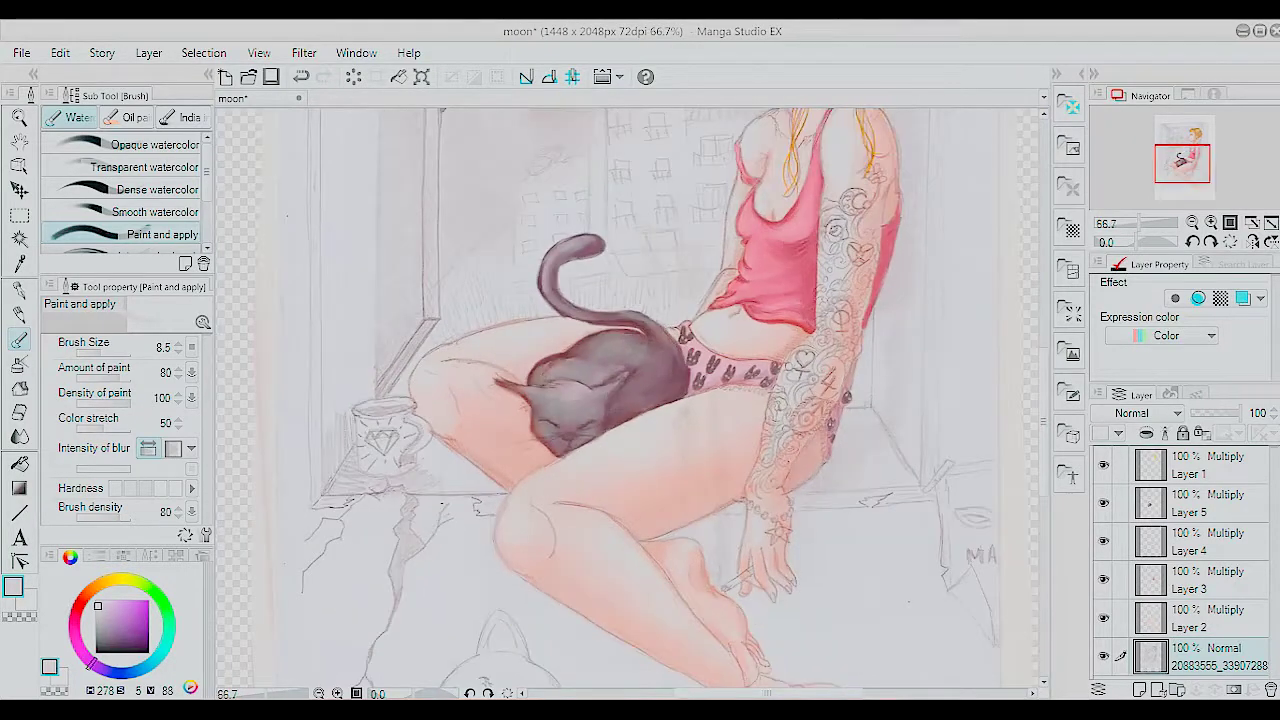
{"action": "key", "text": "ctrl+s"}
{"action": "scroll", "coordinate": [775, 340], "scroll_direction": "up", "scroll_amount": 4}
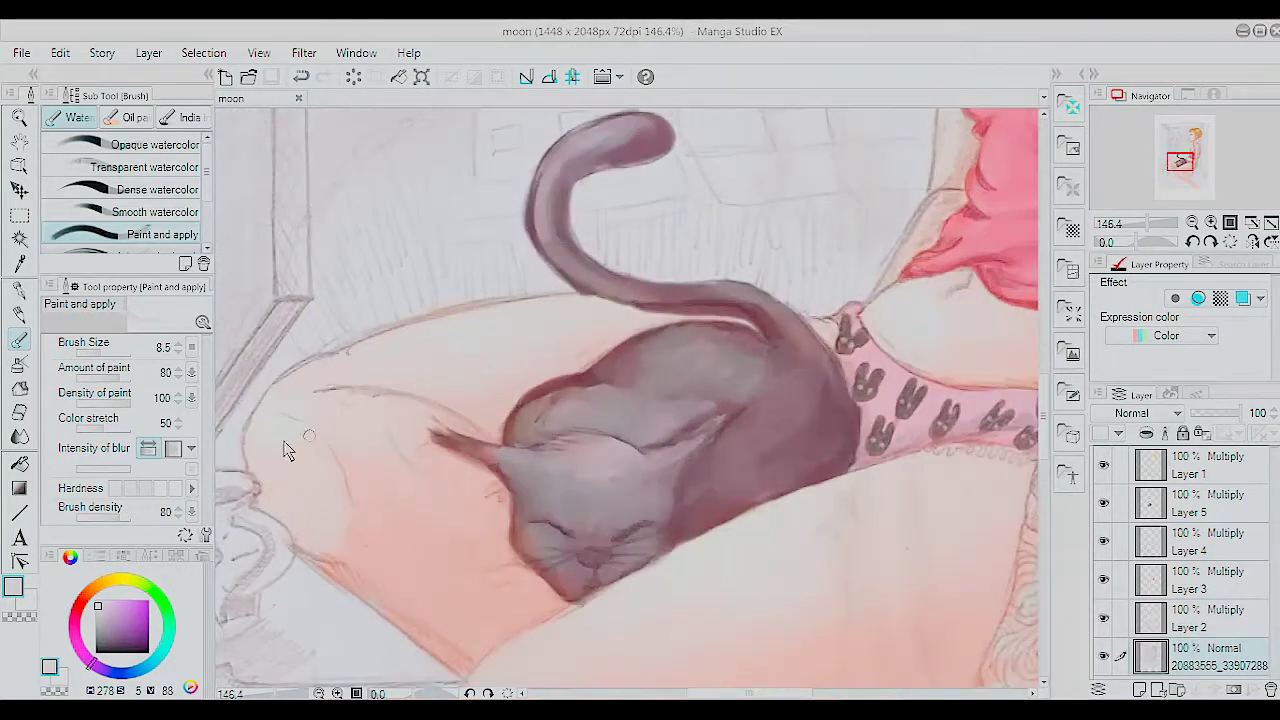
{"action": "key", "text": "p"}
{"action": "left_click", "coordinate": [515, 428], "text": "alt"}
Step: Draw fine dark fur strokes on the cat's head and along its back
{"action": "mouse_move", "coordinate": [538, 416]}
{"action": "left_mouse_down"}
{"action": "mouse_move", "coordinate": [524, 432]}
{"action": "mouse_move", "coordinate": [603, 399]}
{"action": "left_mouse_up"}
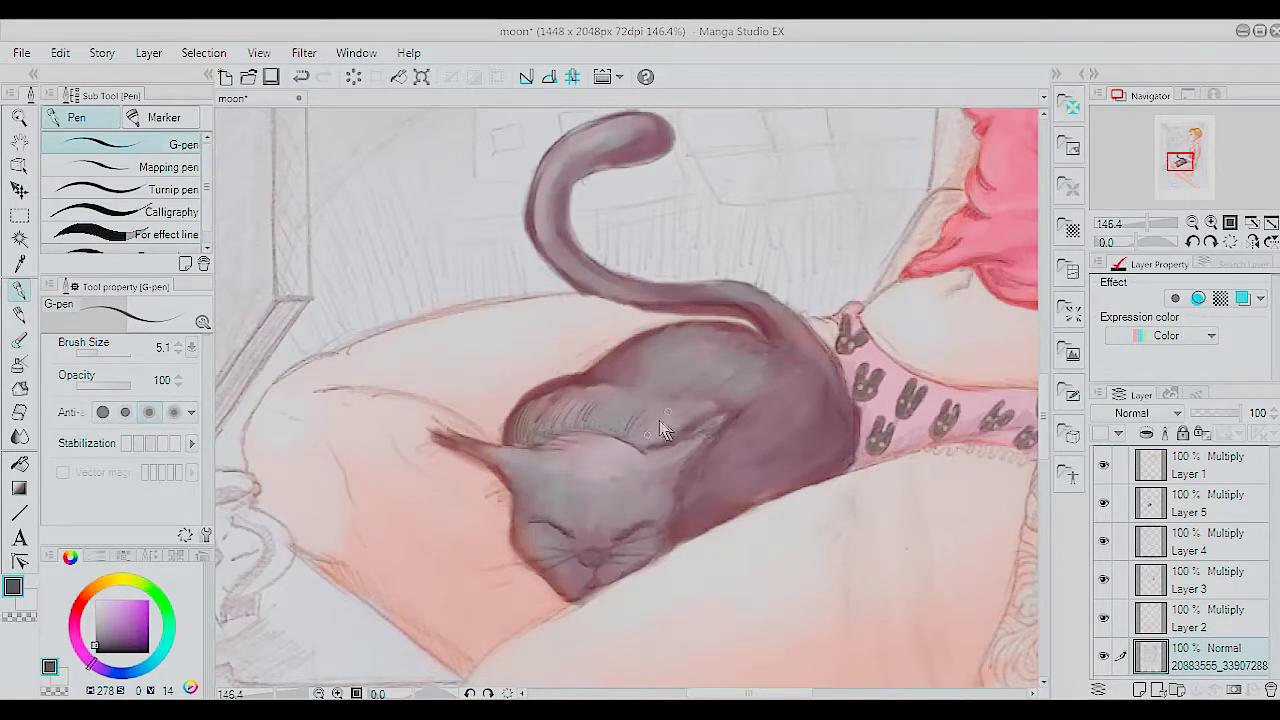
{"action": "mouse_move", "coordinate": [612, 410]}
{"action": "left_mouse_down"}
{"action": "mouse_move", "coordinate": [540, 408]}
{"action": "mouse_move", "coordinate": [640, 420]}
{"action": "left_mouse_up"}
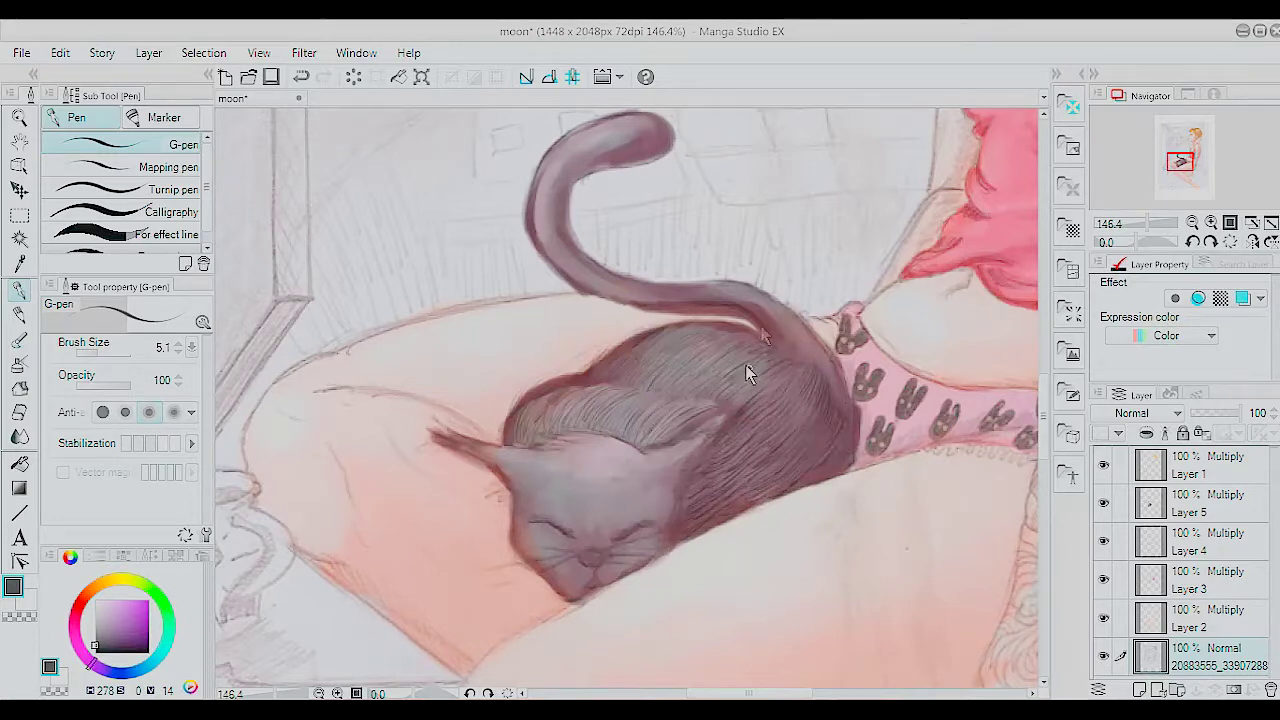
{"action": "left_click_drag", "start_coordinate": [845, 470], "coordinate": [826, 385]}
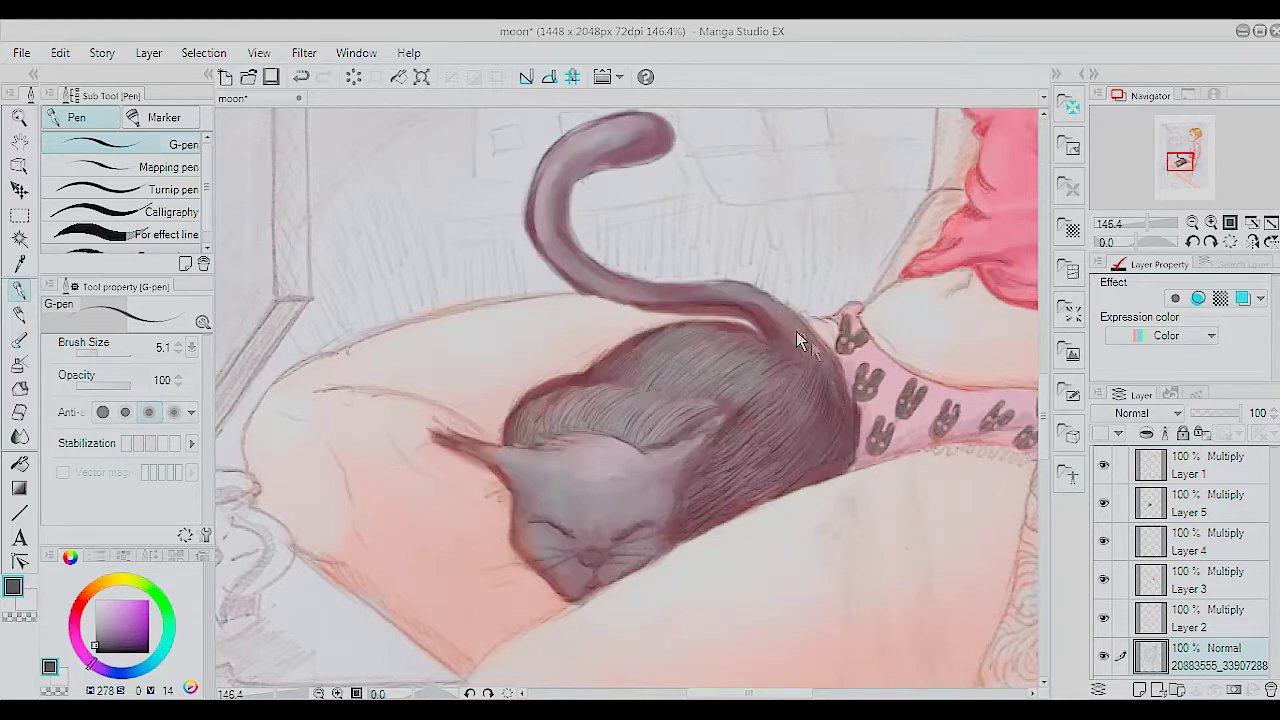
{"action": "left_click_drag", "start_coordinate": [732, 294], "coordinate": [745, 533]}
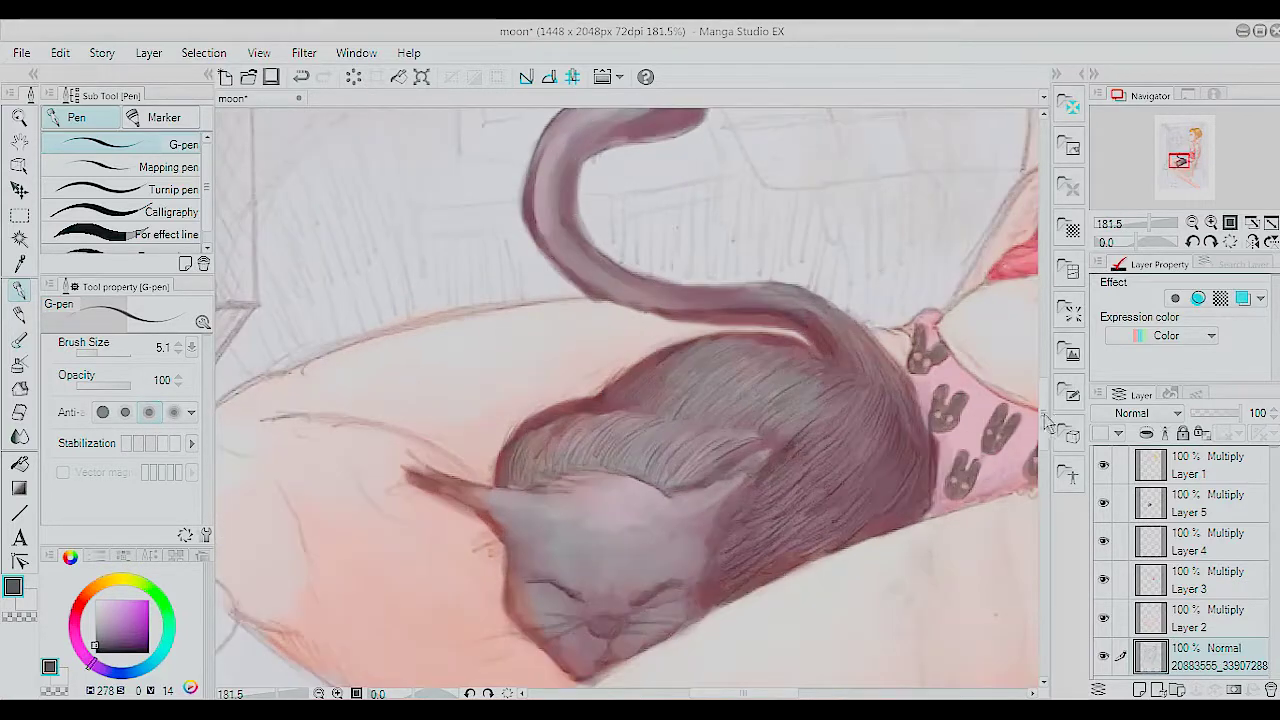
{"action": "scroll", "coordinate": [745, 533], "scroll_direction": "up", "scroll_amount": 2}
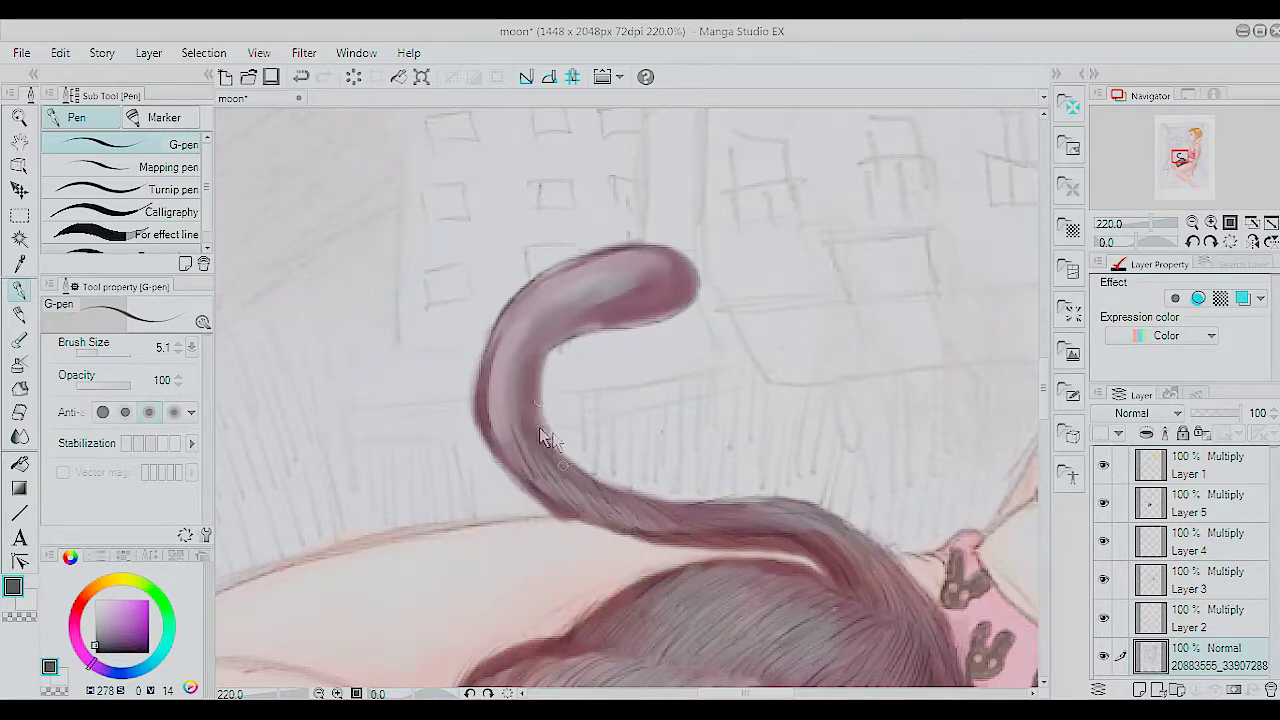
Step: Hatch hair strokes along the tail's left edge and over its tip
{"action": "left_click_drag", "start_coordinate": [492, 458], "coordinate": [468, 368]}
{"action": "left_click_drag", "start_coordinate": [480, 428], "coordinate": [466, 340]}
{"action": "mouse_move", "coordinate": [486, 386]}
{"action": "left_mouse_down"}
{"action": "mouse_move", "coordinate": [474, 368]}
{"action": "mouse_move", "coordinate": [496, 328]}
{"action": "left_mouse_up"}
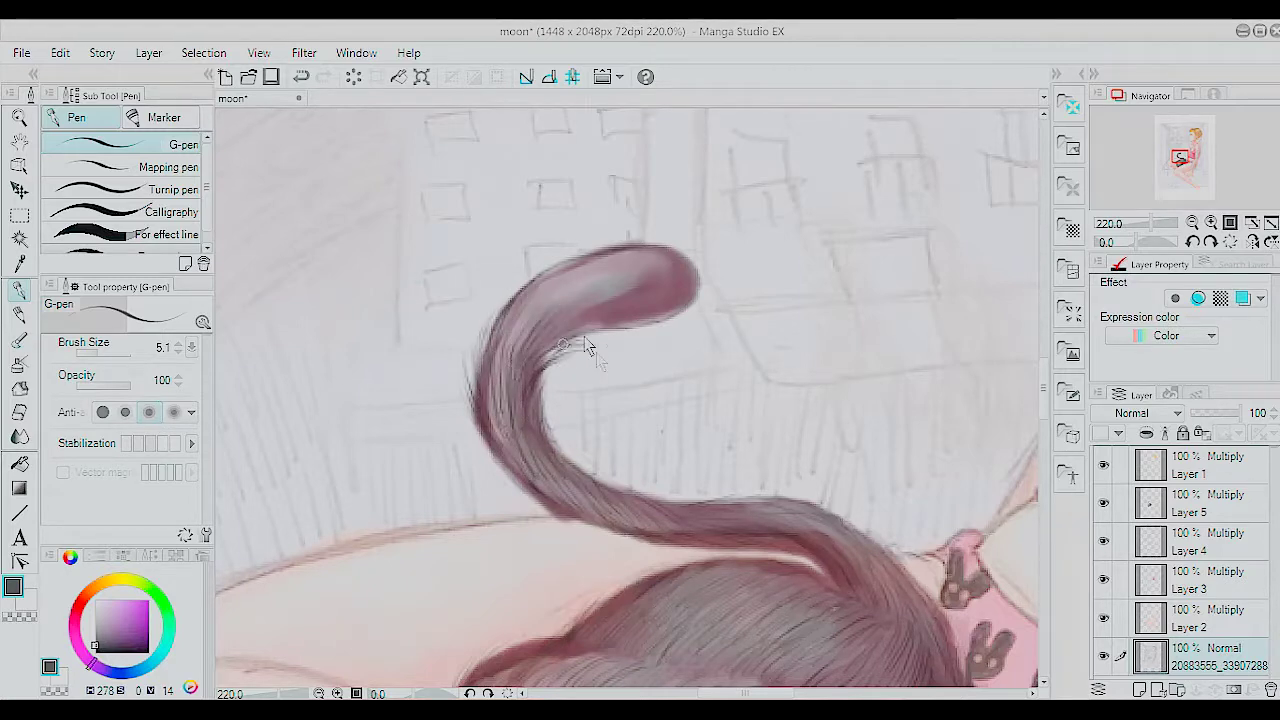
{"action": "left_click_drag", "start_coordinate": [640, 306], "coordinate": [580, 280]}
{"action": "left_click_drag", "start_coordinate": [690, 268], "coordinate": [640, 250]}
Step: Undo the hairy tail strokes and try lightening the tail outline with the soft eraser
{"action": "key", "text": "e"}
{"action": "key", "text": "ctrl+z"}
{"action": "key", "text": "ctrl+z"}
{"action": "key", "text": "ctrl+z"}
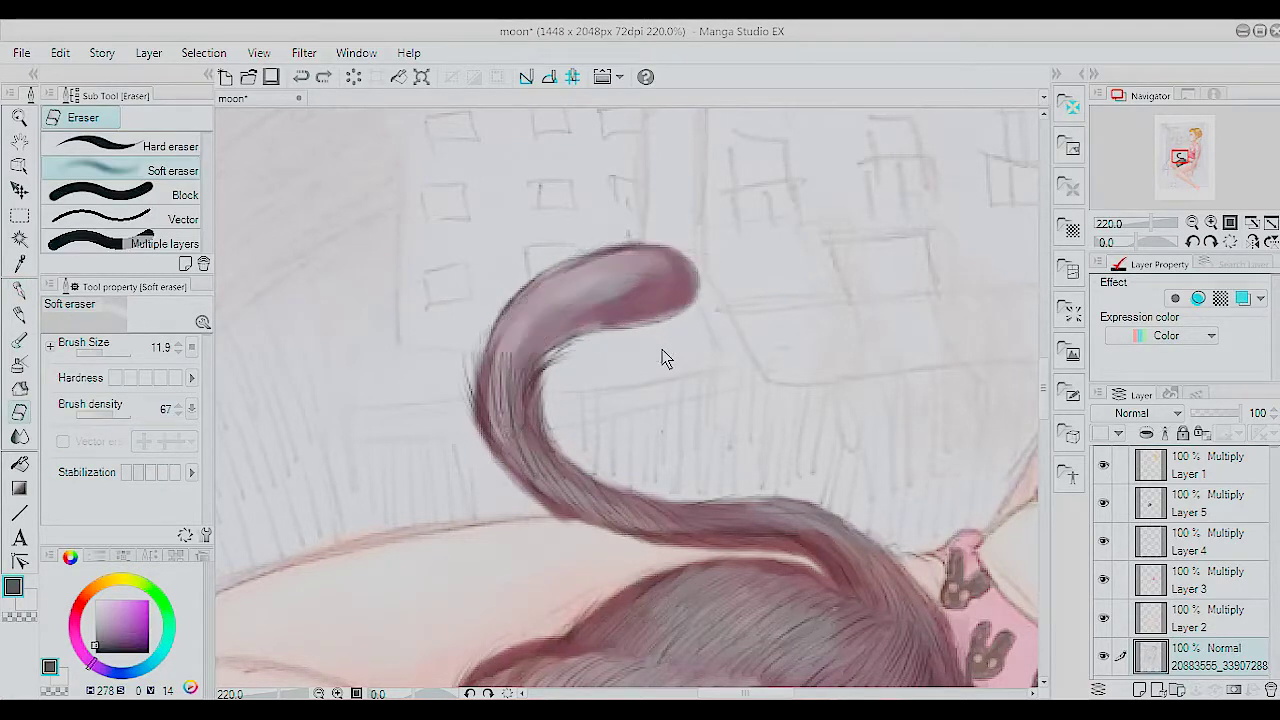
{"action": "key", "text": "ctrl+z"}
{"action": "key", "text": "ctrl+z"}
{"action": "key", "text": "ctrl+z"}
{"action": "key", "text": "ctrl+z"}
{"action": "key", "text": "ctrl+z"}
{"action": "key", "text": "ctrl+z"}
{"action": "key", "text": "ctrl+z"}
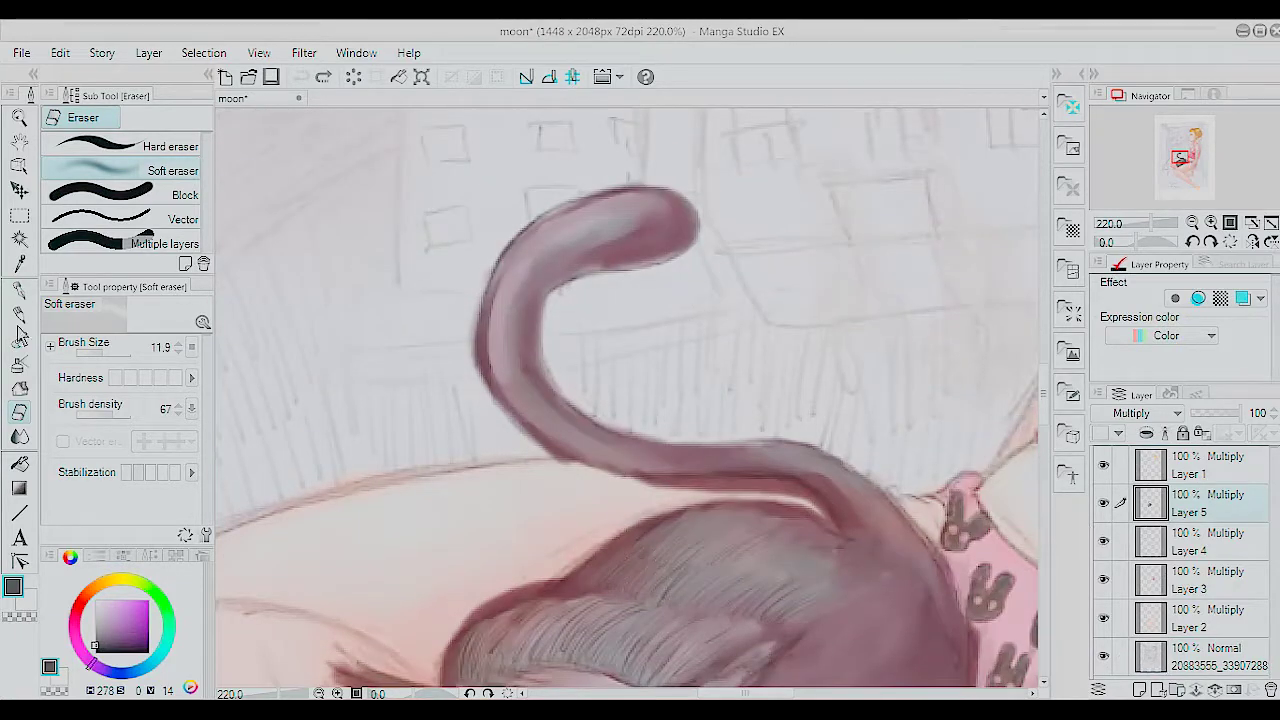
{"action": "mouse_move", "coordinate": [575, 295]}
{"action": "left_mouse_down"}
{"action": "mouse_move", "coordinate": [709, 214]}
{"action": "mouse_move", "coordinate": [528, 214]}
{"action": "mouse_move", "coordinate": [466, 363]}
{"action": "left_mouse_up"}
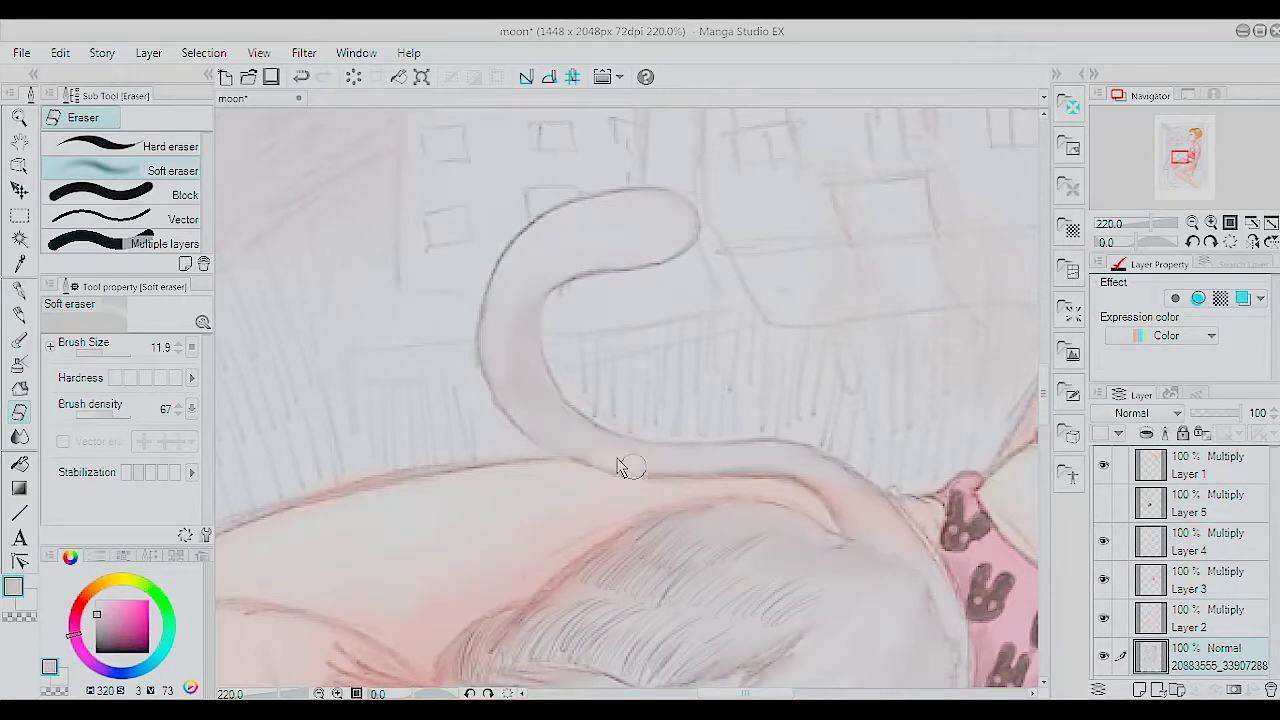
{"action": "key", "text": "ctrl+z"}
Step: Soften the tail's dark sketch outline with watercolour, then show and select Layer 5
{"action": "key", "text": "b"}
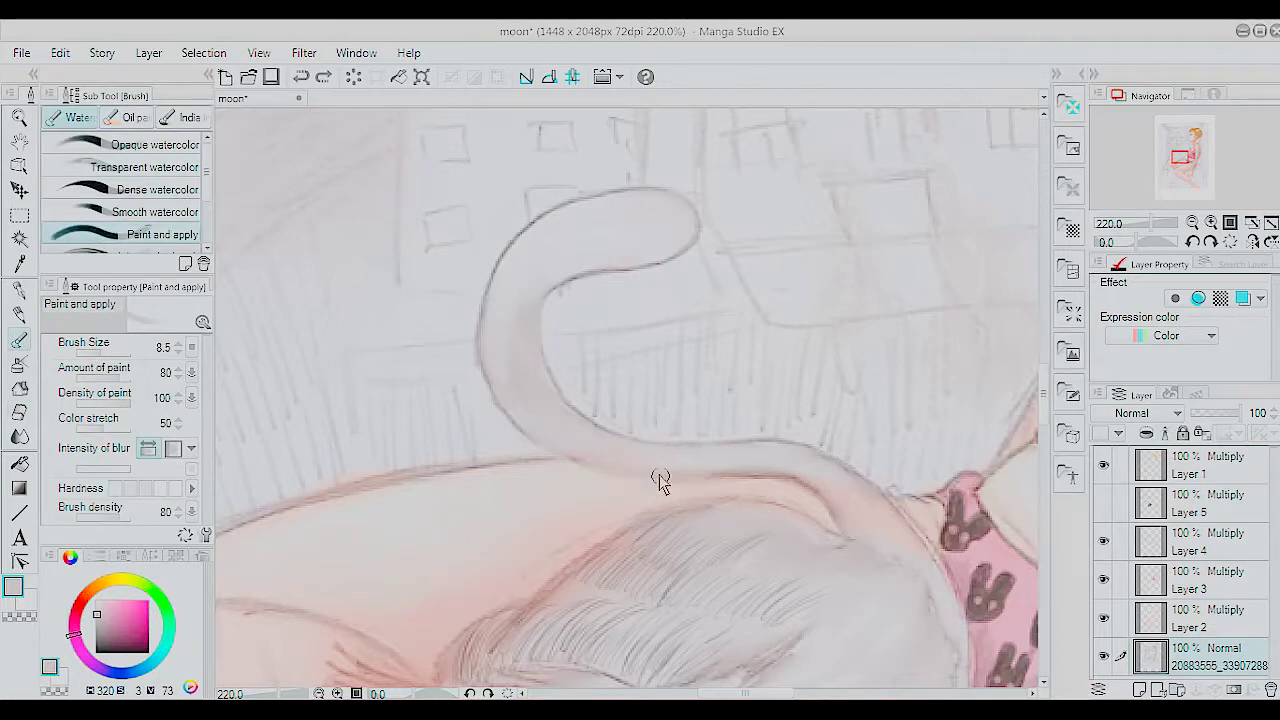
{"action": "mouse_move", "coordinate": [576, 272]}
{"action": "left_mouse_down"}
{"action": "mouse_move", "coordinate": [500, 251]}
{"action": "mouse_move", "coordinate": [654, 268]}
{"action": "mouse_move", "coordinate": [518, 256]}
{"action": "left_mouse_up"}
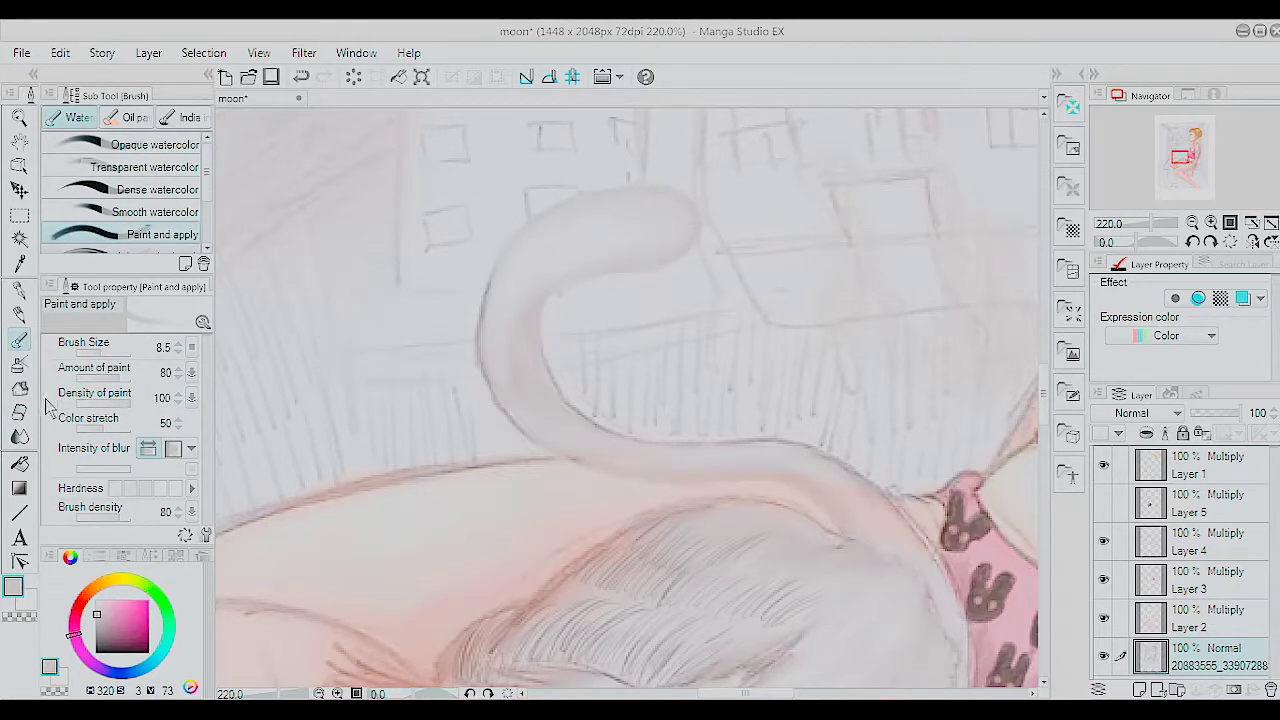
{"action": "left_click", "coordinate": [1104, 502]}
{"action": "left_click", "coordinate": [1190, 502]}
{"action": "left_click", "coordinate": [18, 314]}
Step: Draw G-pen hair lines along the tail tip, edges and lower curve in a darker colour
{"action": "key", "text": "p"}
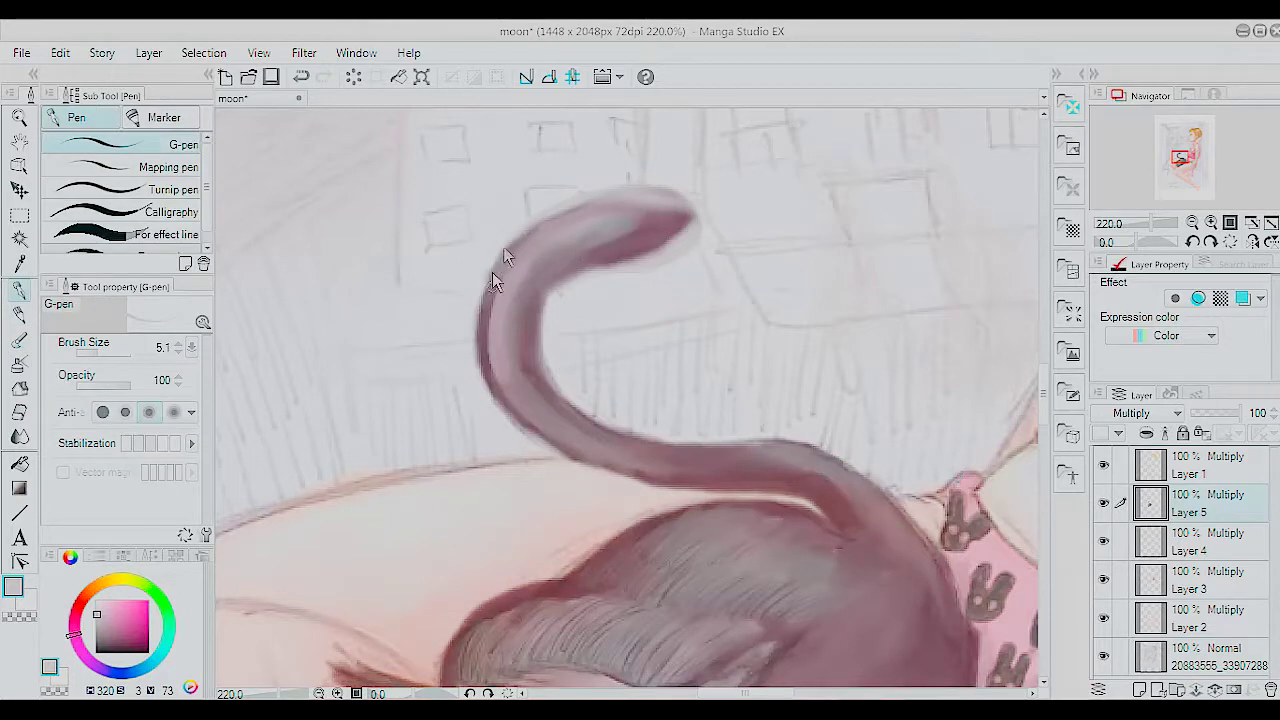
{"action": "left_click_drag", "start_coordinate": [600, 232], "coordinate": [686, 210]}
{"action": "left_click_drag", "start_coordinate": [515, 250], "coordinate": [490, 345]}
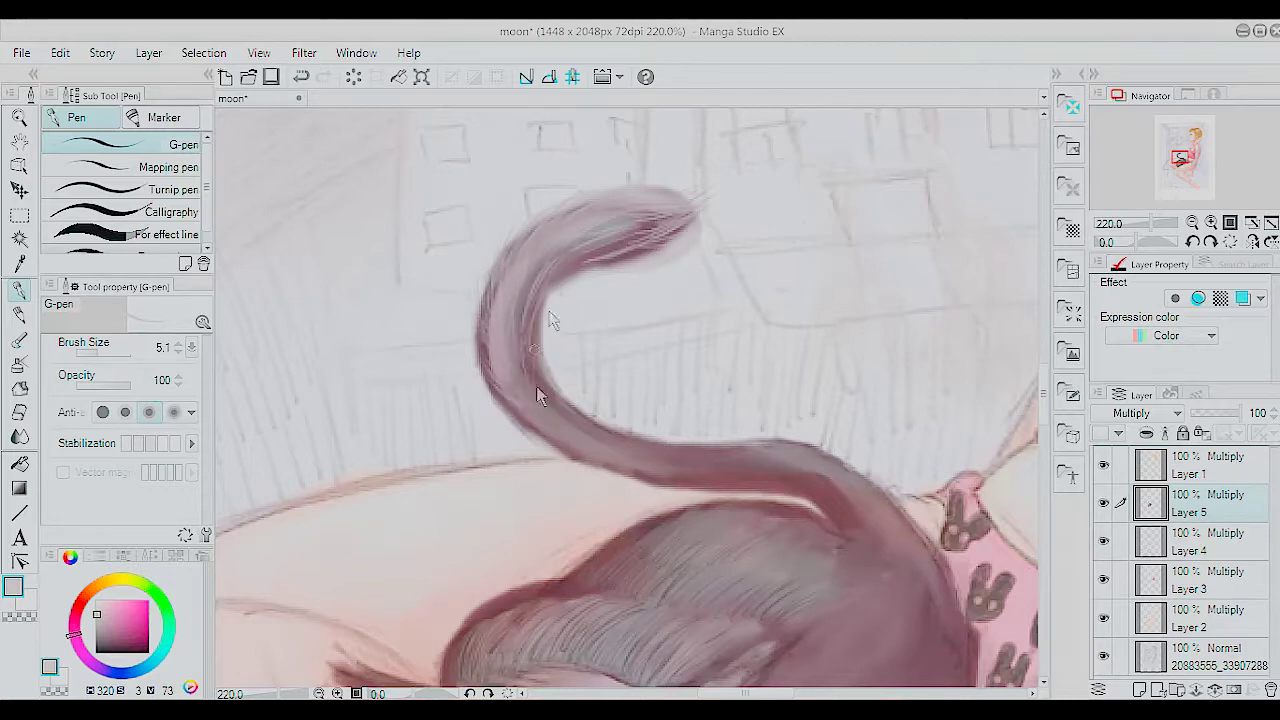
{"action": "left_click", "coordinate": [487, 298], "text": "alt"}
{"action": "mouse_move", "coordinate": [529, 371]}
{"action": "left_mouse_down"}
{"action": "mouse_move", "coordinate": [508, 408]}
{"action": "mouse_move", "coordinate": [486, 351]}
{"action": "left_mouse_up"}
{"action": "key", "text": "ctrl+z"}
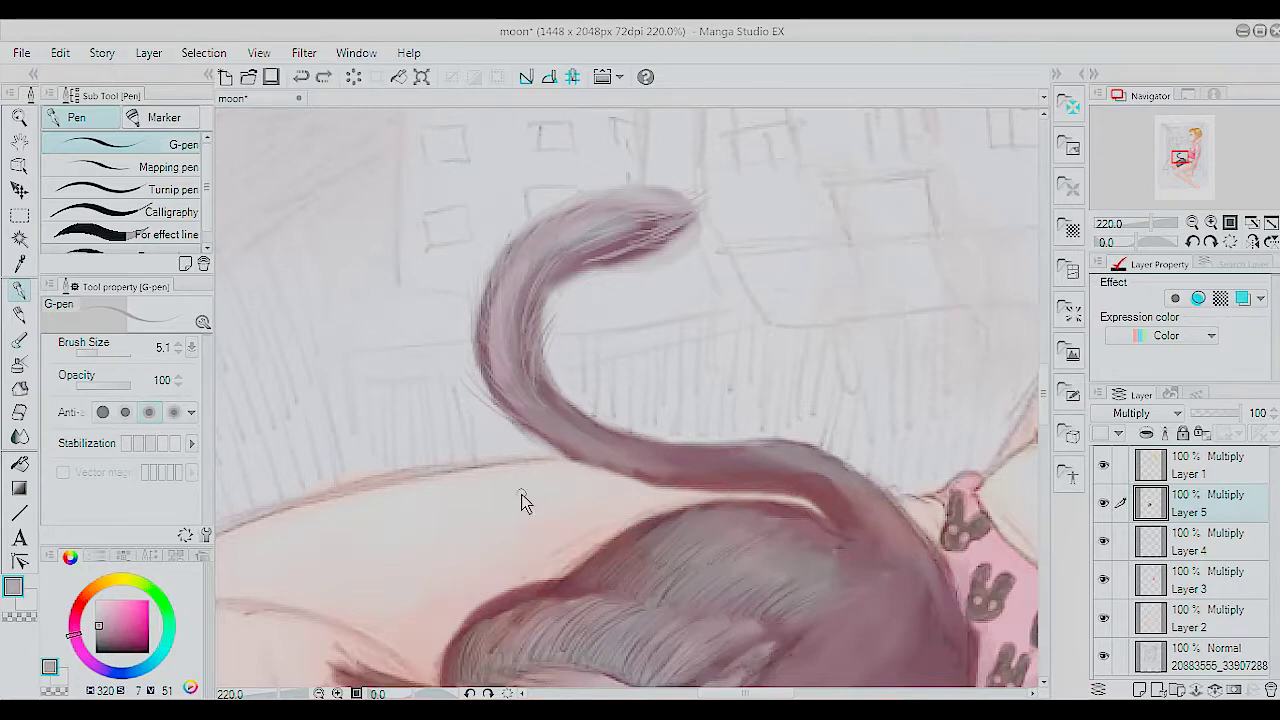
{"action": "left_click_drag", "start_coordinate": [583, 437], "coordinate": [552, 374]}
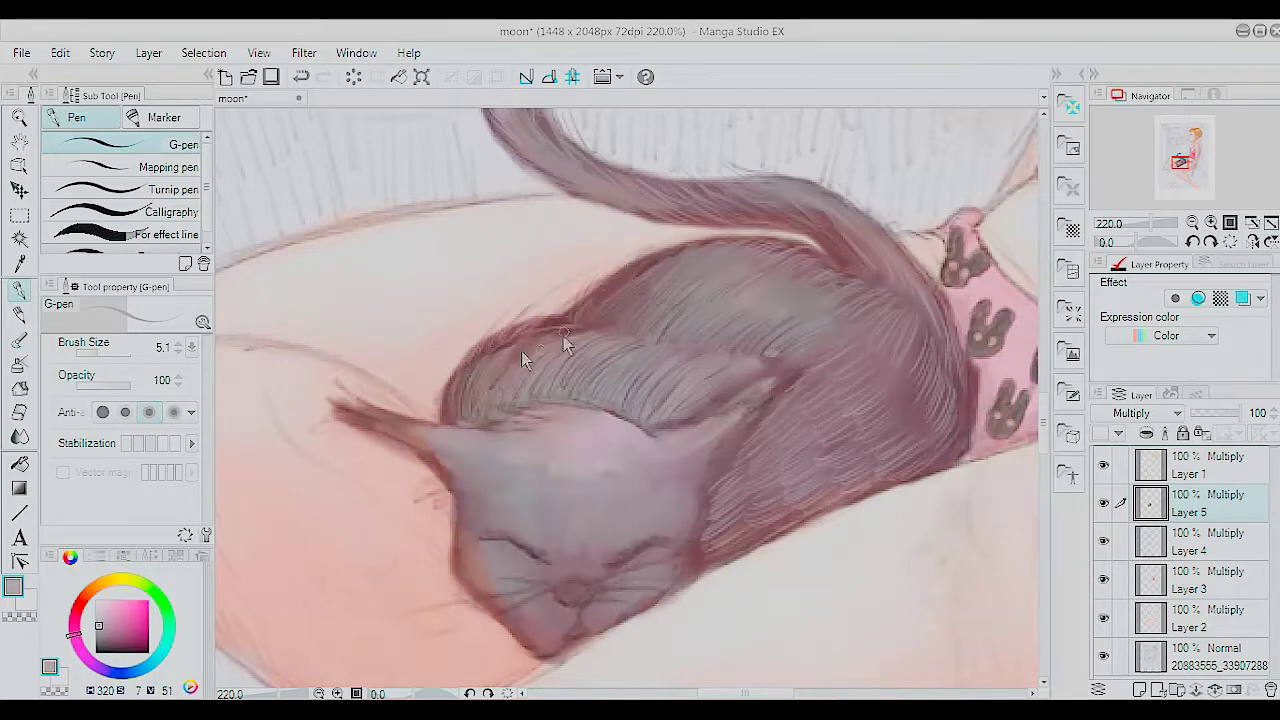
Step: Draw the forehead line, ear fur, eye lines, ear tuft and cheek fur
{"action": "scroll", "coordinate": [705, 545], "scroll_direction": "down", "scroll_amount": 5}
{"action": "scroll", "coordinate": [705, 545], "scroll_direction": "up", "scroll_amount": 5}
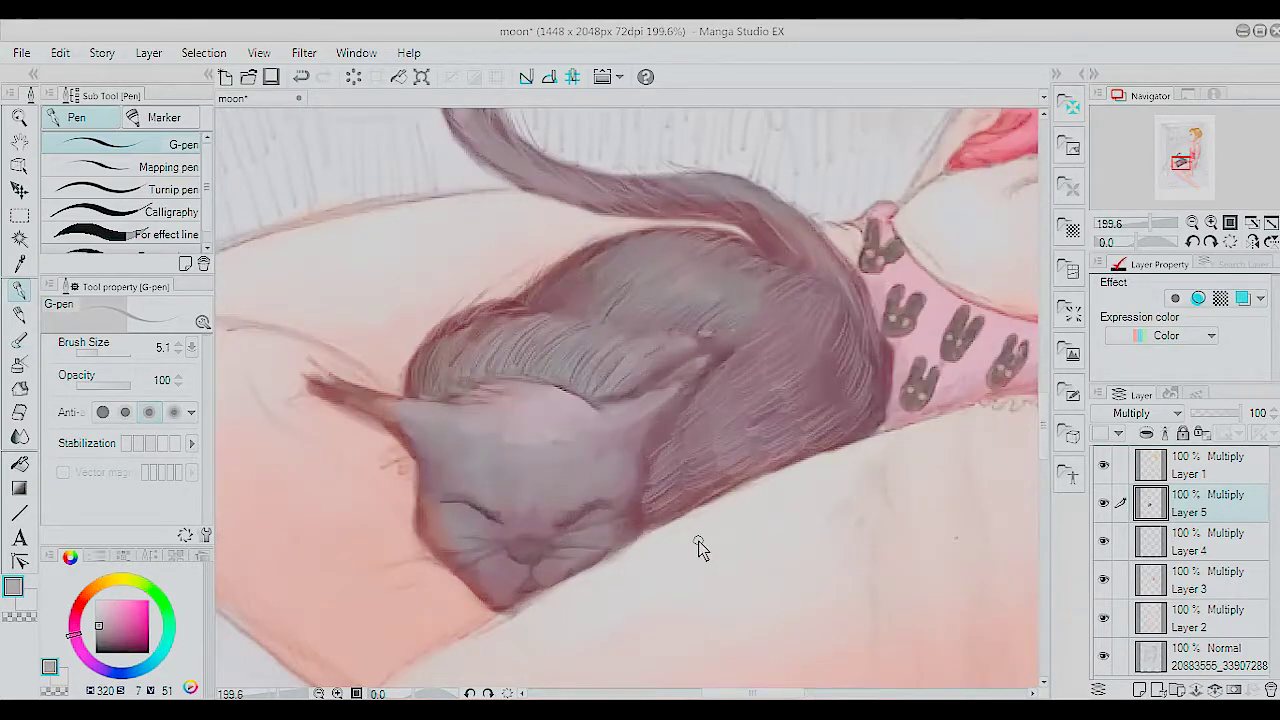
{"action": "scroll", "coordinate": [555, 533], "scroll_direction": "up", "scroll_amount": 3}
{"action": "left_click_drag", "start_coordinate": [590, 330], "coordinate": [466, 300]}
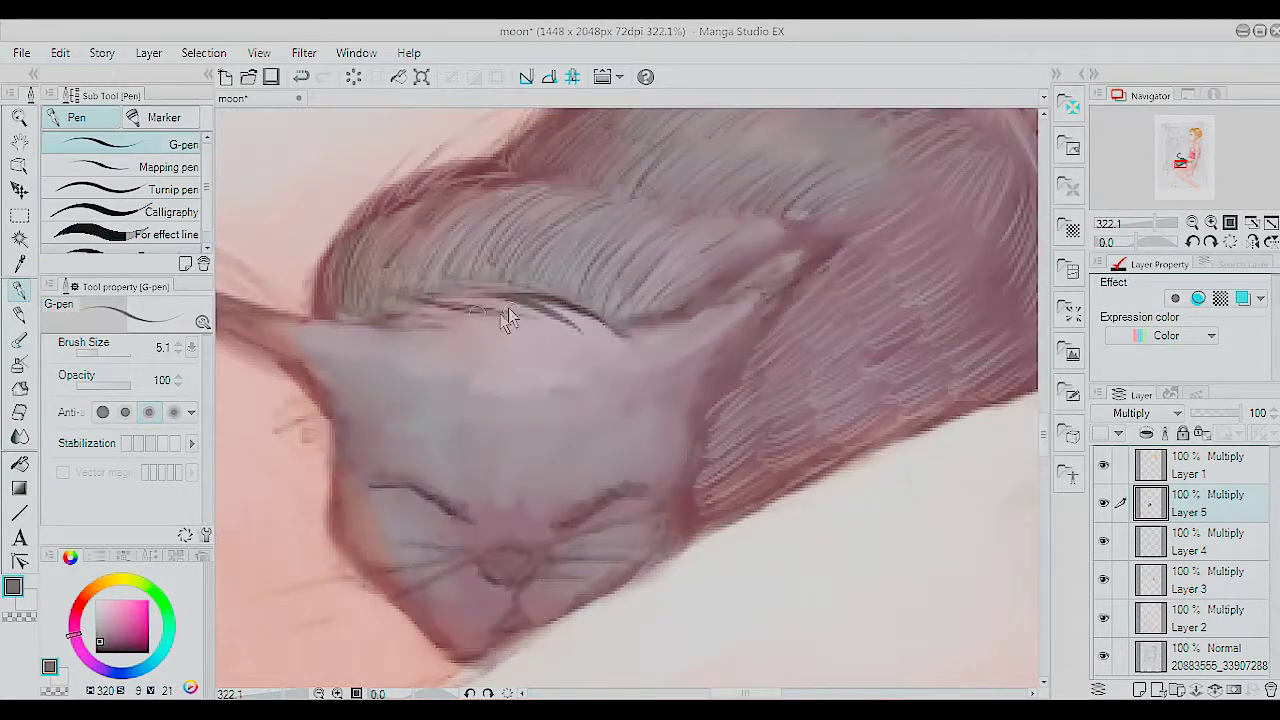
{"action": "mouse_move", "coordinate": [805, 255]}
{"action": "left_mouse_down"}
{"action": "mouse_move", "coordinate": [705, 312]}
{"action": "mouse_move", "coordinate": [680, 360]}
{"action": "left_mouse_up"}
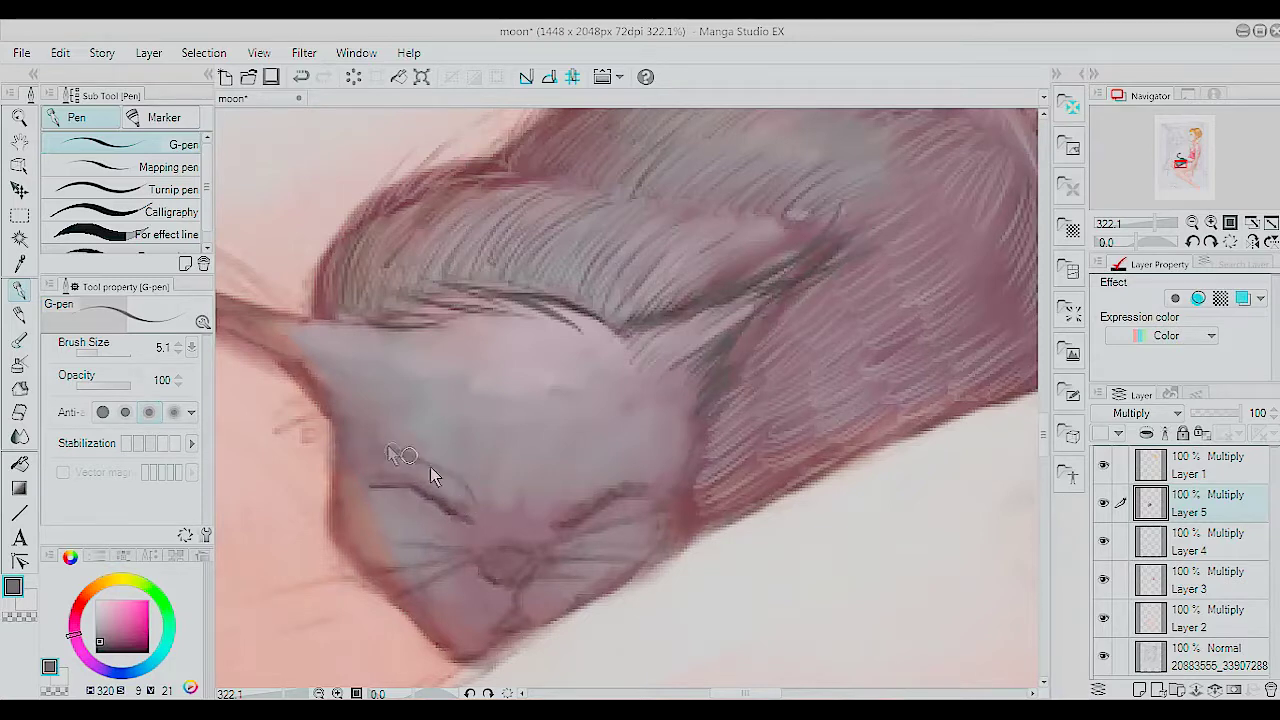
{"action": "left_click_drag", "start_coordinate": [554, 508], "coordinate": [668, 465]}
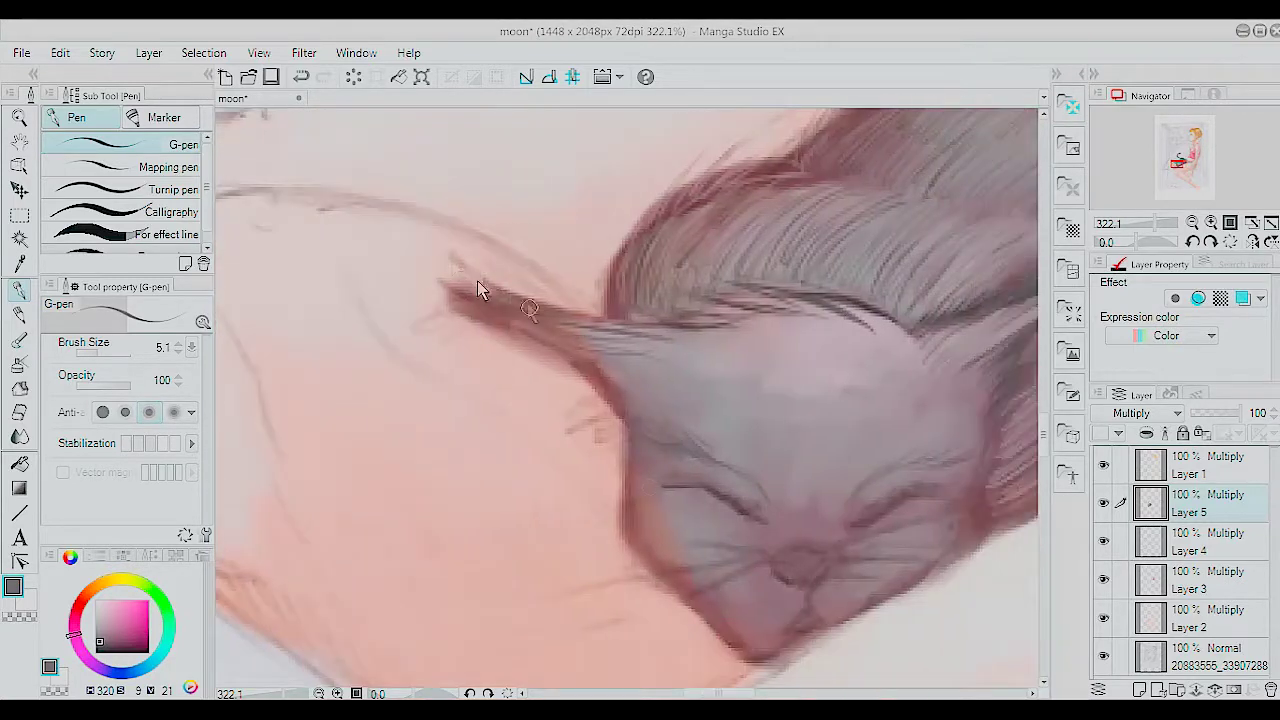
{"action": "mouse_move", "coordinate": [477, 285]}
{"action": "left_mouse_down"}
{"action": "mouse_move", "coordinate": [500, 251]}
{"action": "mouse_move", "coordinate": [591, 389]}
{"action": "mouse_move", "coordinate": [495, 340]}
{"action": "left_mouse_up"}
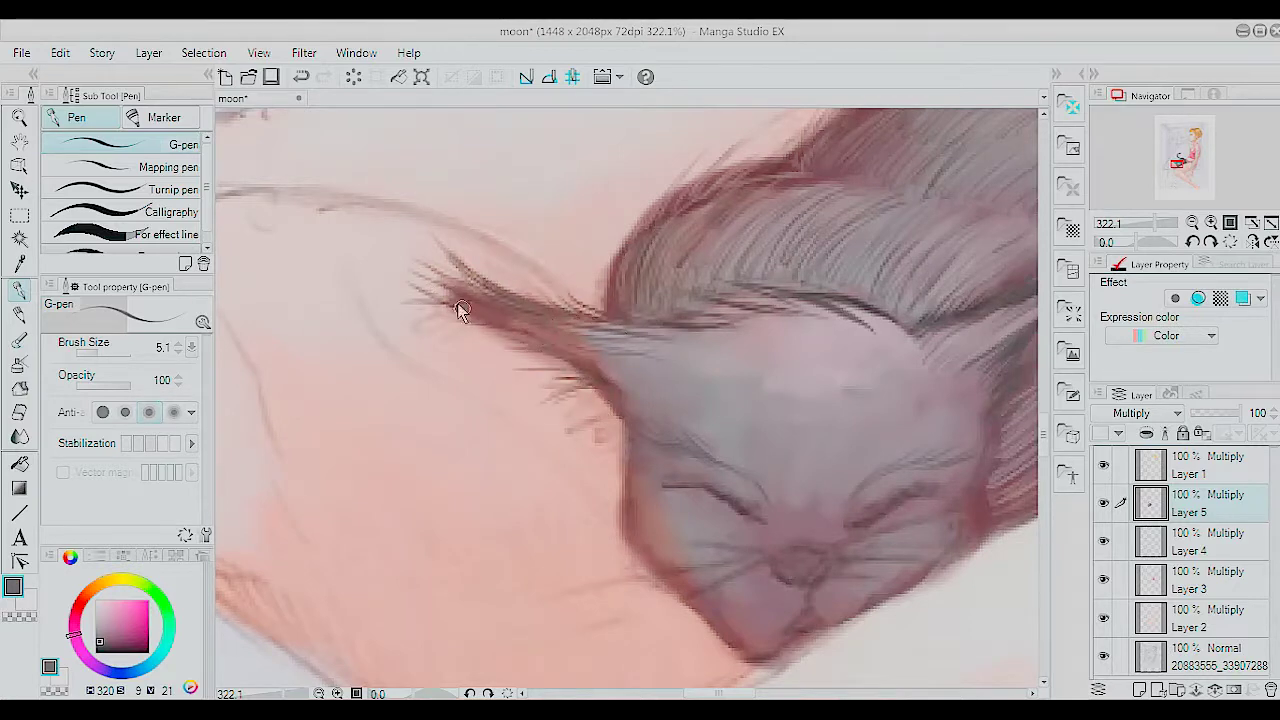
{"action": "mouse_move", "coordinate": [637, 460]}
{"action": "left_mouse_down"}
{"action": "mouse_move", "coordinate": [631, 508]}
{"action": "mouse_move", "coordinate": [634, 463]}
{"action": "mouse_move", "coordinate": [663, 591]}
{"action": "mouse_move", "coordinate": [707, 600]}
{"action": "left_mouse_up"}
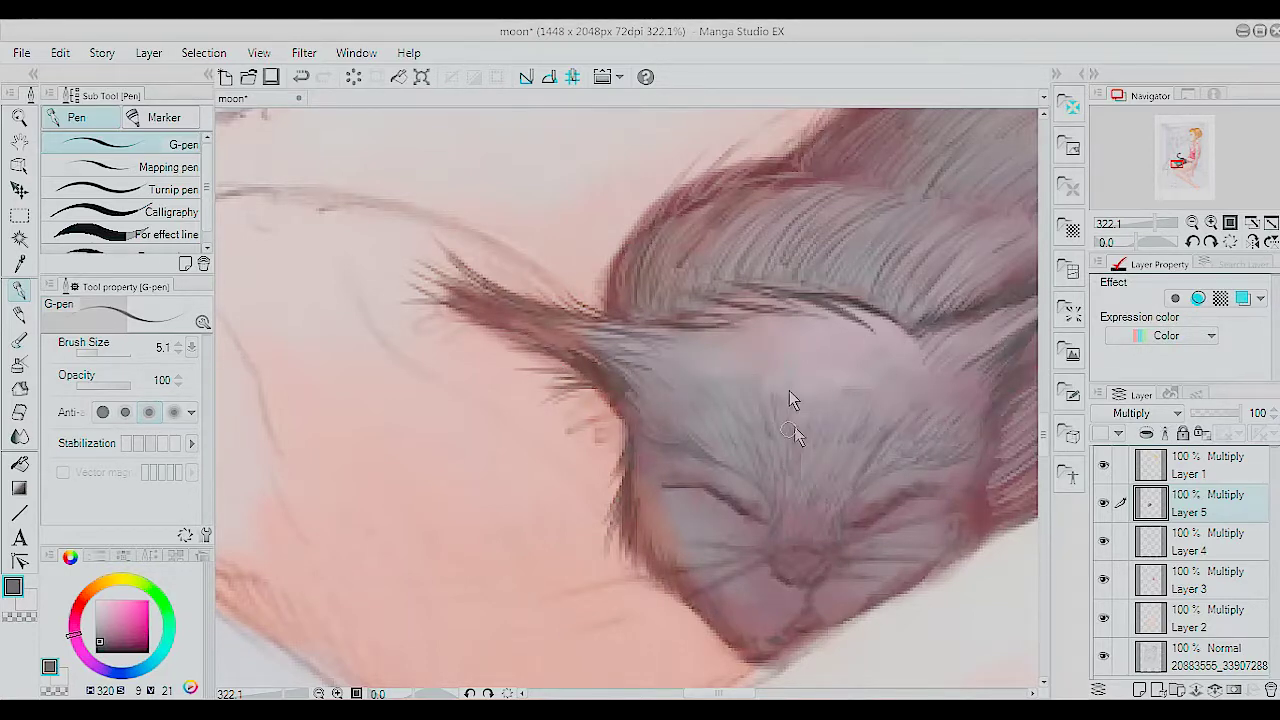
Step: Add forehead fur strokes and draw whiskers out from the cat's muzzle
{"action": "left_click_drag", "start_coordinate": [905, 315], "coordinate": [725, 290]}
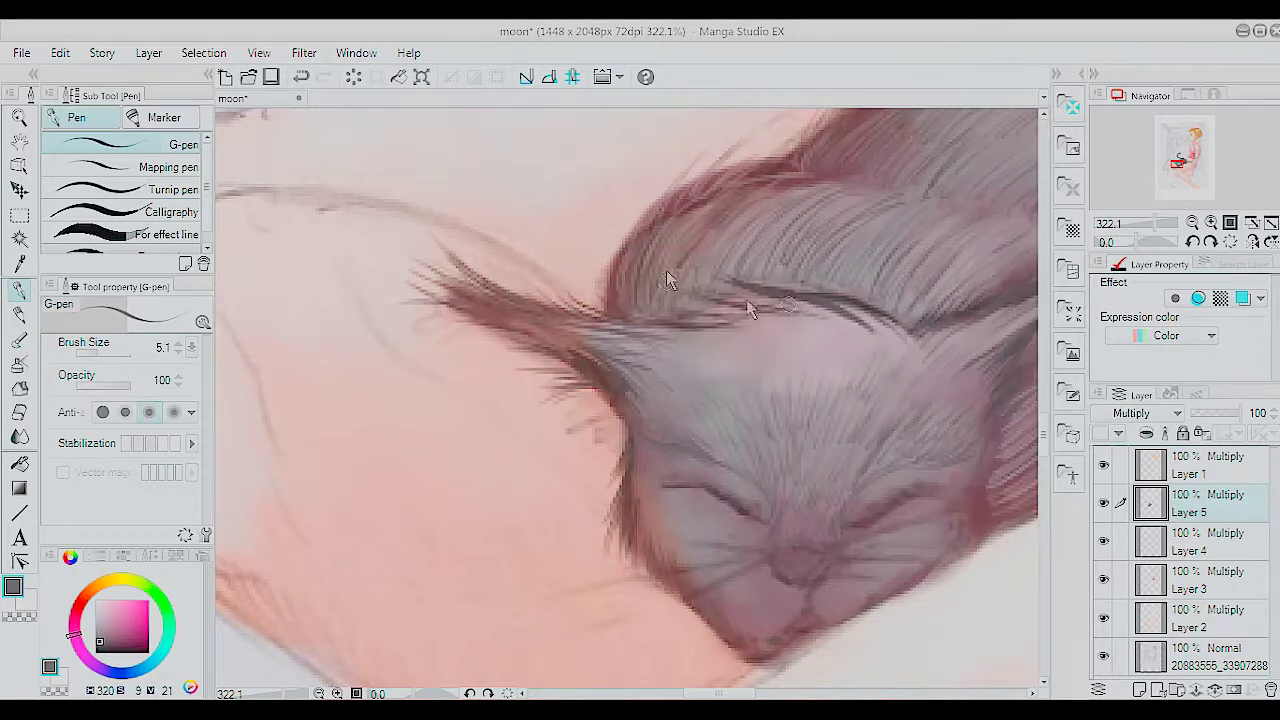
{"action": "left_click_drag", "start_coordinate": [805, 295], "coordinate": [660, 300]}
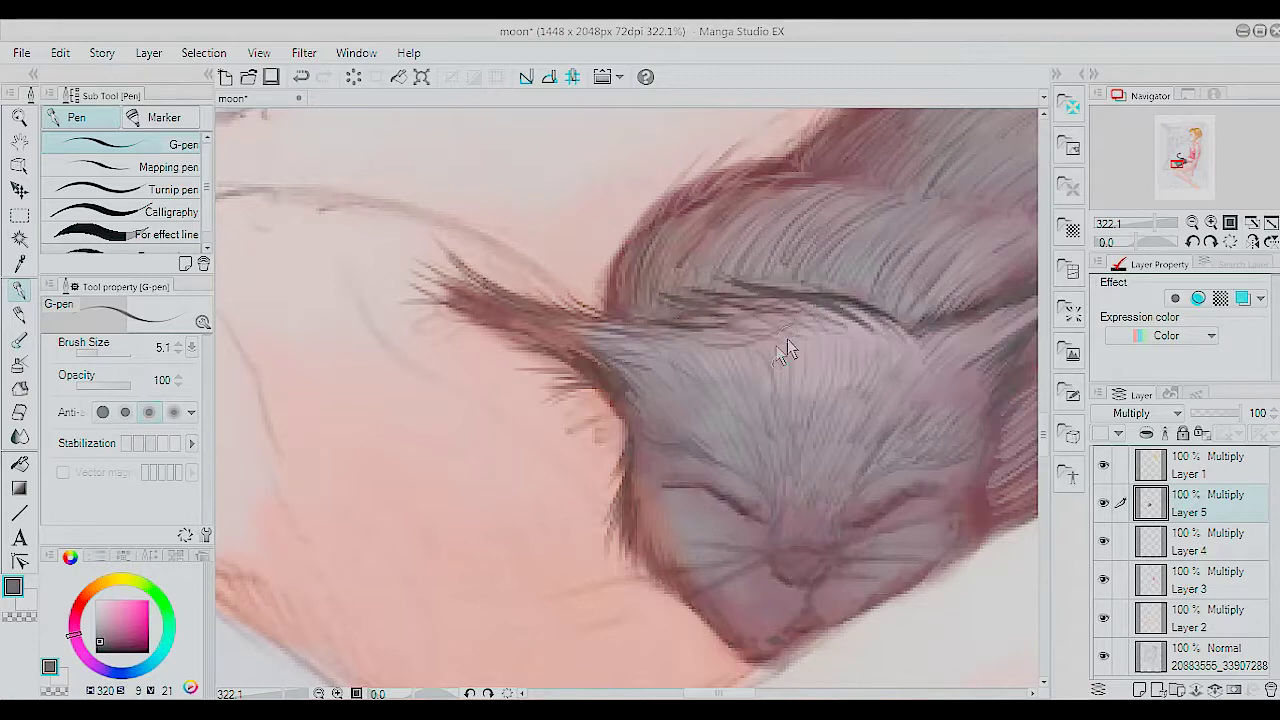
{"action": "left_click_drag", "start_coordinate": [925, 575], "coordinate": [745, 425]}
{"action": "left_click_drag", "start_coordinate": [515, 435], "coordinate": [370, 470]}
{"action": "left_click_drag", "start_coordinate": [590, 395], "coordinate": [500, 415]}
{"action": "left_click_drag", "start_coordinate": [465, 424], "coordinate": [385, 438]}
{"action": "left_click_drag", "start_coordinate": [560, 405], "coordinate": [375, 385]}
{"action": "mouse_move", "coordinate": [640, 410]}
{"action": "left_mouse_down"}
{"action": "mouse_move", "coordinate": [768, 380]}
{"action": "mouse_move", "coordinate": [805, 405]}
{"action": "mouse_move", "coordinate": [845, 372]}
{"action": "left_mouse_up"}
Step: Add short chin fur, darken the closed eye lines and add a stroke near the nose
{"action": "left_click_drag", "start_coordinate": [500, 425], "coordinate": [523, 466]}
{"action": "mouse_move", "coordinate": [560, 510]}
{"action": "left_mouse_down"}
{"action": "mouse_move", "coordinate": [534, 480]}
{"action": "mouse_move", "coordinate": [540, 505]}
{"action": "left_mouse_up"}
{"action": "left_click_drag", "start_coordinate": [575, 362], "coordinate": [490, 333]}
{"action": "left_click_drag", "start_coordinate": [660, 368], "coordinate": [760, 338]}
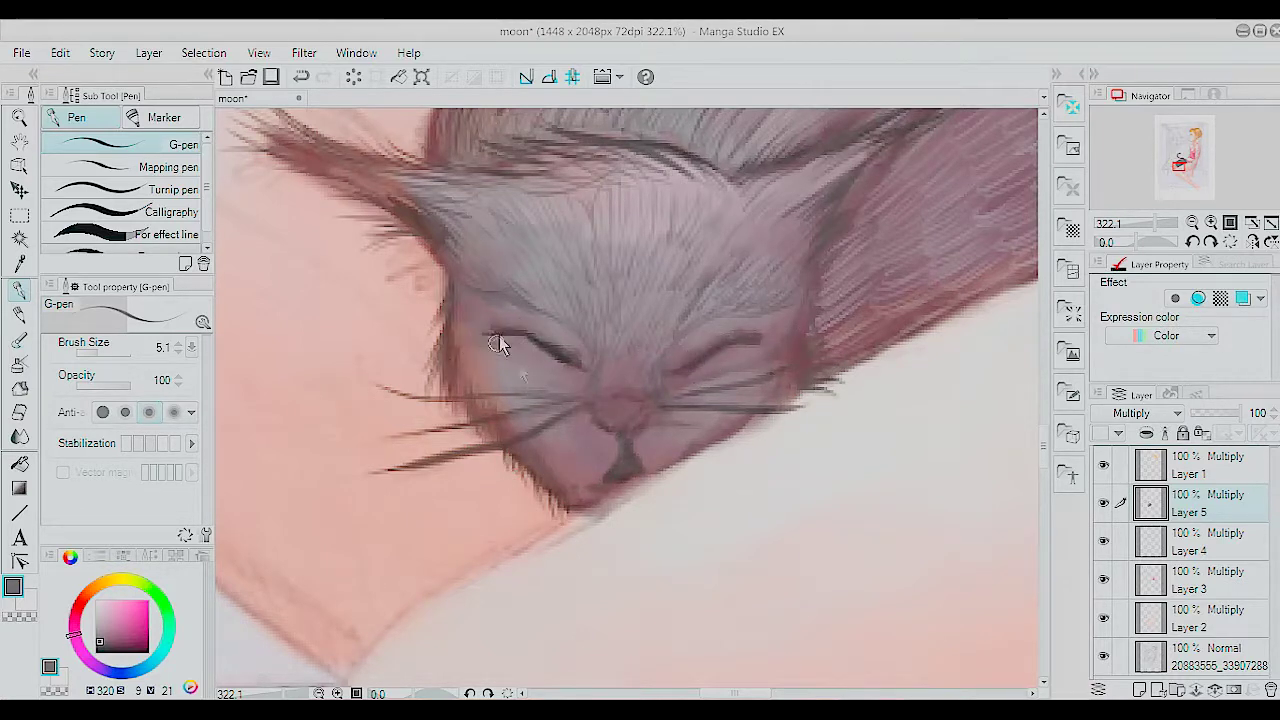
{"action": "left_click_drag", "start_coordinate": [580, 400], "coordinate": [574, 450]}
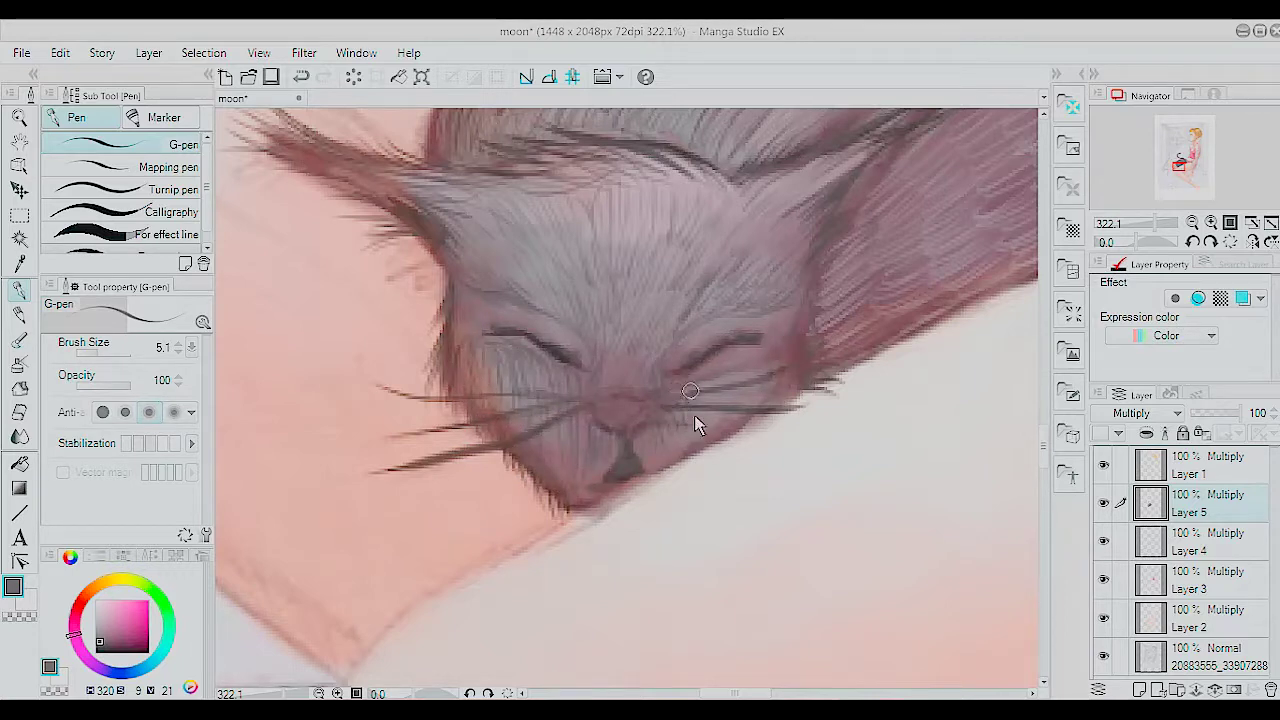
{"action": "left_click", "coordinate": [107, 581]}
Step: Switch to the watercolour blending brush and brighten the pink on the cat's nose
{"action": "left_click", "coordinate": [113, 608]}
{"action": "left_click", "coordinate": [19, 340]}
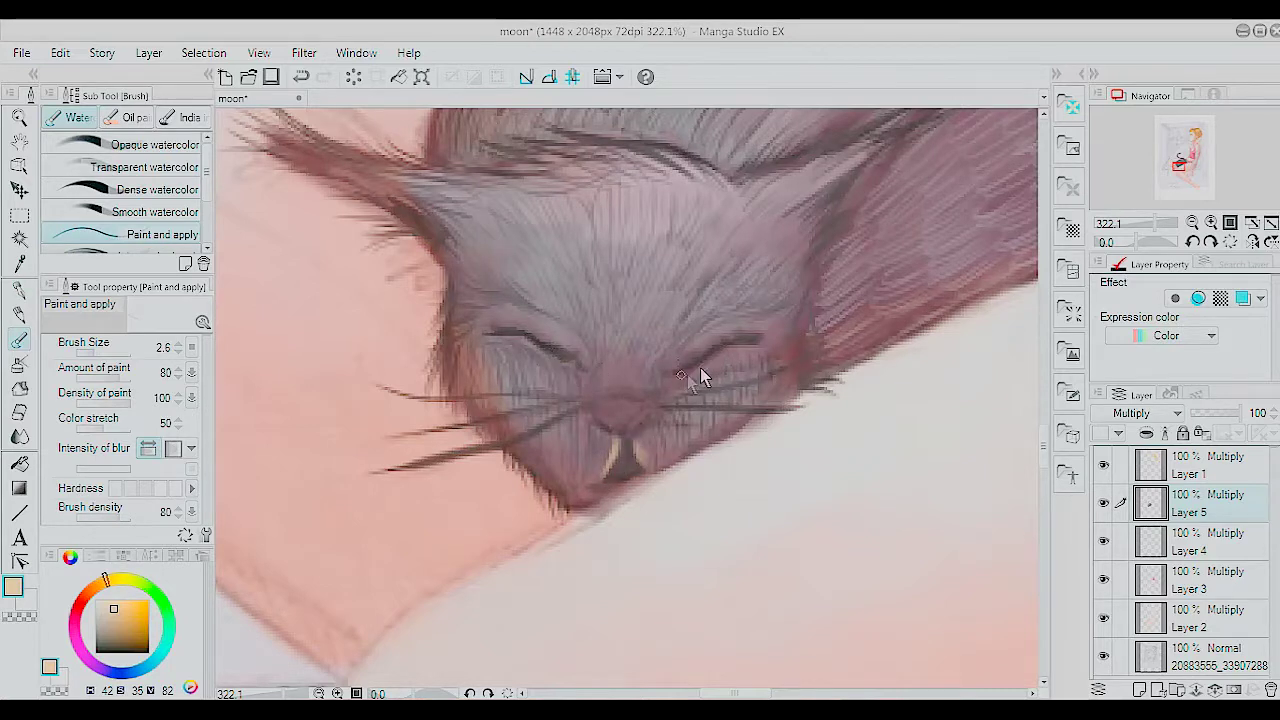
{"action": "left_click", "coordinate": [73, 621]}
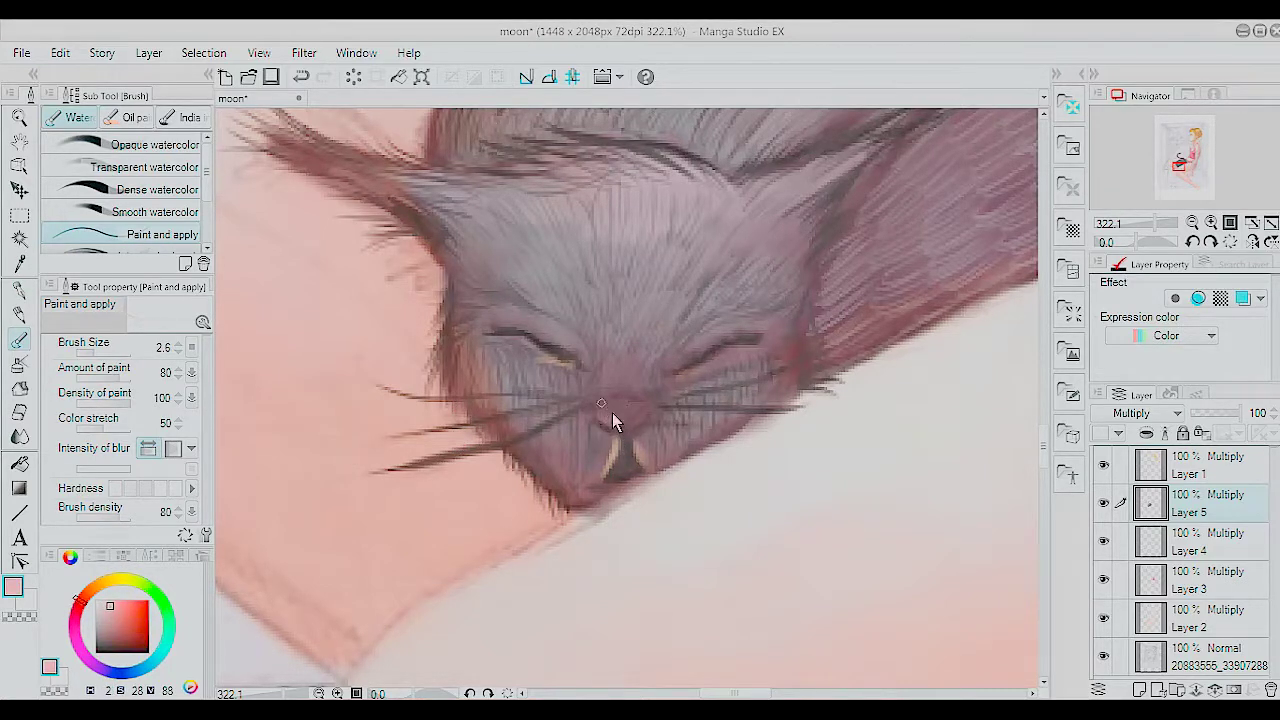
{"action": "mouse_move", "coordinate": [628, 420]}
{"action": "left_mouse_down"}
{"action": "mouse_move", "coordinate": [614, 422]}
{"action": "mouse_move", "coordinate": [628, 410]}
{"action": "left_mouse_up"}
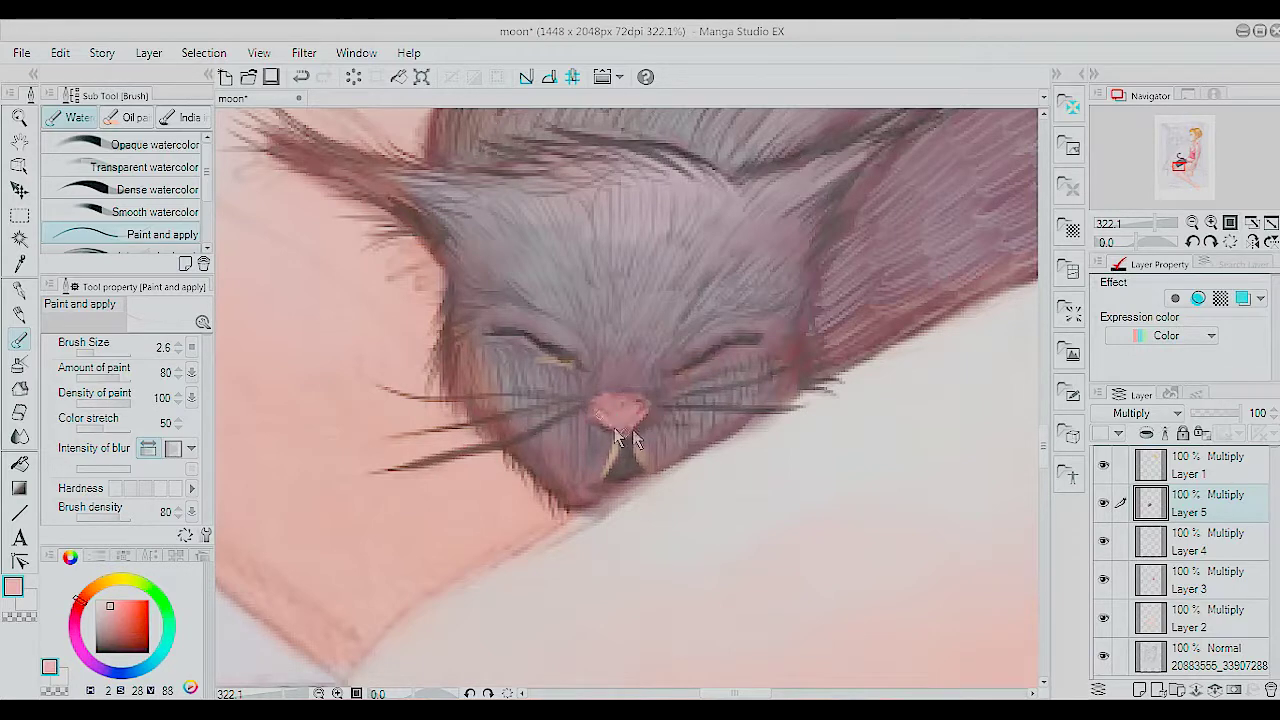
Step: Switch to the fine inking pen with a darker colour and a smaller brush size
{"action": "left_click", "coordinate": [600, 428], "text": "alt"}
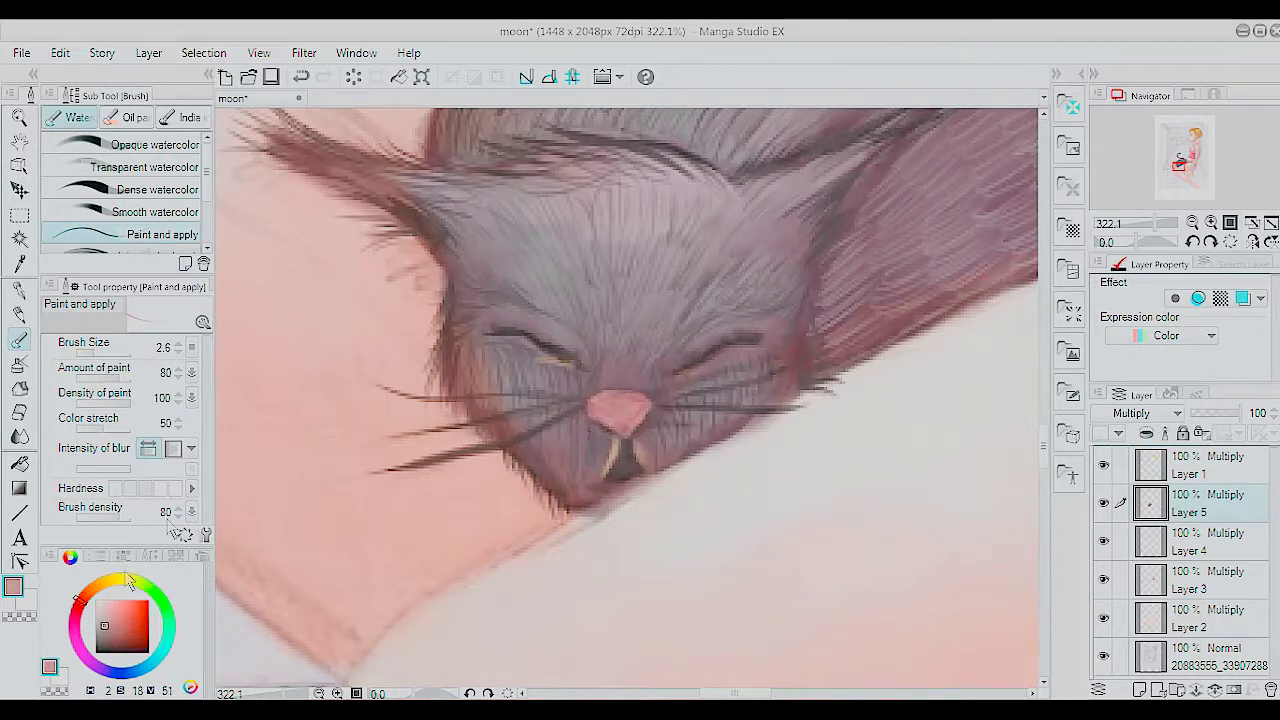
{"action": "scroll", "coordinate": [510, 448], "scroll_direction": "up", "scroll_amount": 2}
{"action": "left_click", "coordinate": [19, 289]}
{"action": "left_click_drag", "start_coordinate": [91, 356], "coordinate": [95, 356]}
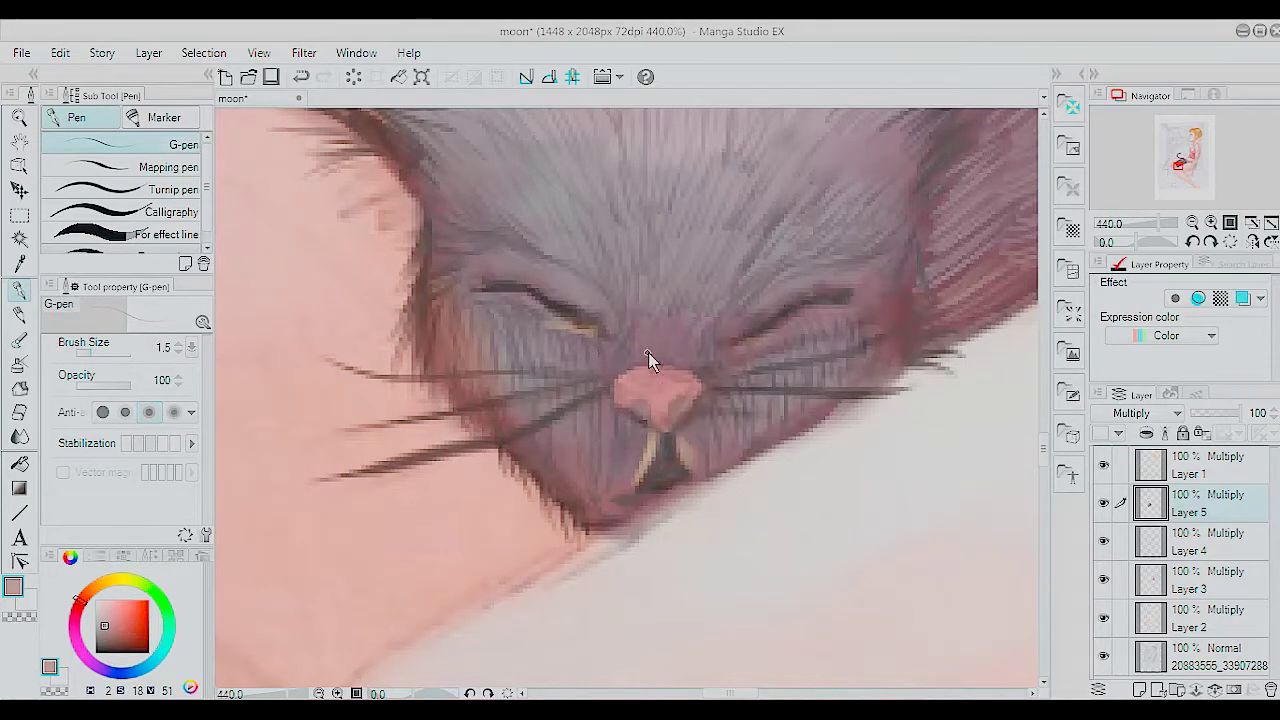
Step: Pick a lighter pink drawing colour
{"action": "scroll", "coordinate": [648, 360], "scroll_direction": "down", "scroll_amount": 5}
{"action": "scroll", "coordinate": [714, 371], "scroll_direction": "down", "scroll_amount": 3}
{"action": "scroll", "coordinate": [780, 366], "scroll_direction": "up", "scroll_amount": 4}
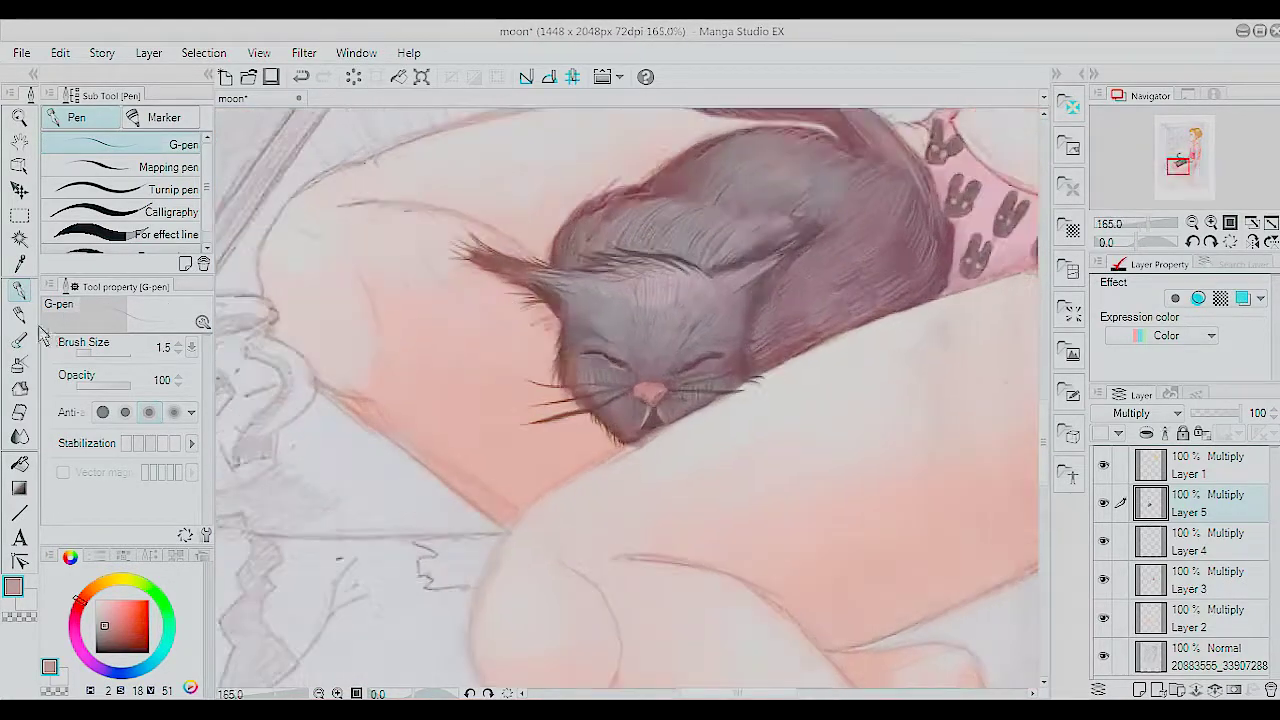
{"action": "left_click", "coordinate": [97, 606]}
{"action": "scroll", "coordinate": [625, 381], "scroll_direction": "up", "scroll_amount": 1}
{"action": "scroll", "coordinate": [640, 340], "scroll_direction": "up", "scroll_amount": 2}
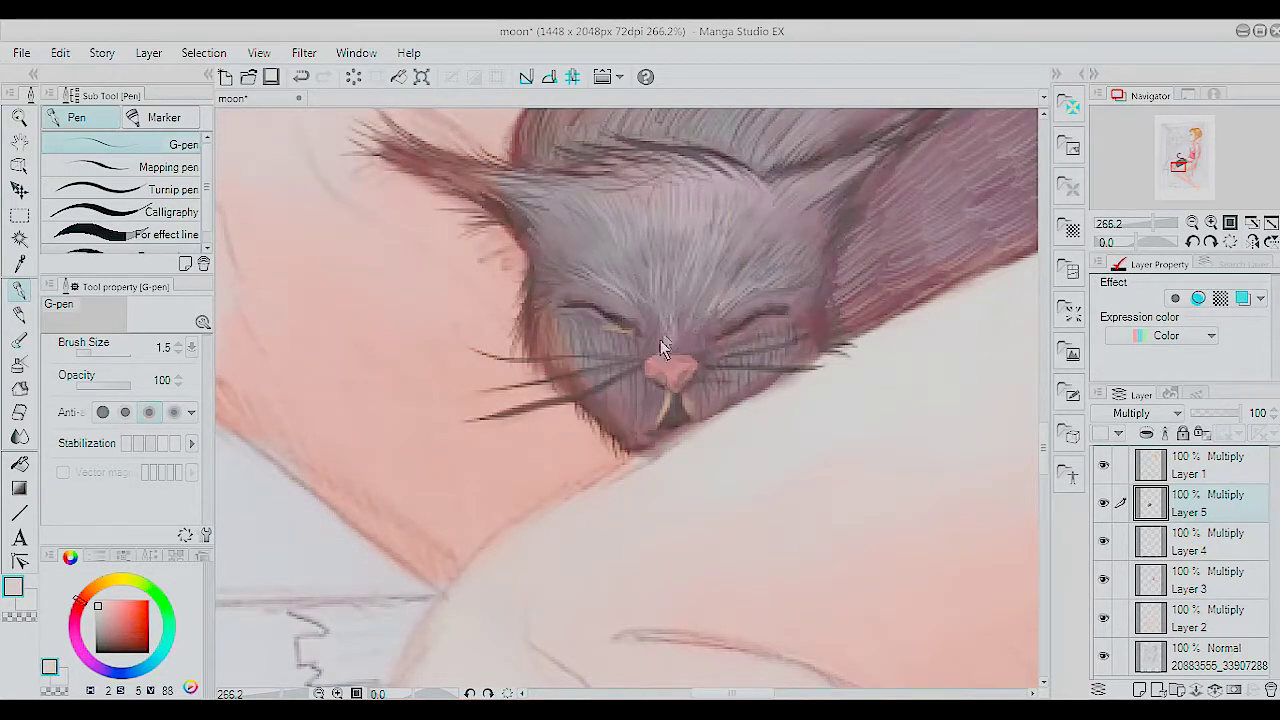
Step: Sample a light fur colour, paint short strokes on both ear tips, and save
{"action": "left_click", "coordinate": [100, 648]}
{"action": "left_click", "coordinate": [463, 251], "text": "alt"}
{"action": "scroll", "coordinate": [960, 390], "scroll_direction": "up", "scroll_amount": 4}
{"action": "mouse_move", "coordinate": [932, 282]}
{"action": "left_mouse_down"}
{"action": "mouse_move", "coordinate": [888, 326]}
{"action": "mouse_move", "coordinate": [866, 382]}
{"action": "left_mouse_up"}
{"action": "left_click_drag", "start_coordinate": [480, 362], "coordinate": [390, 325]}
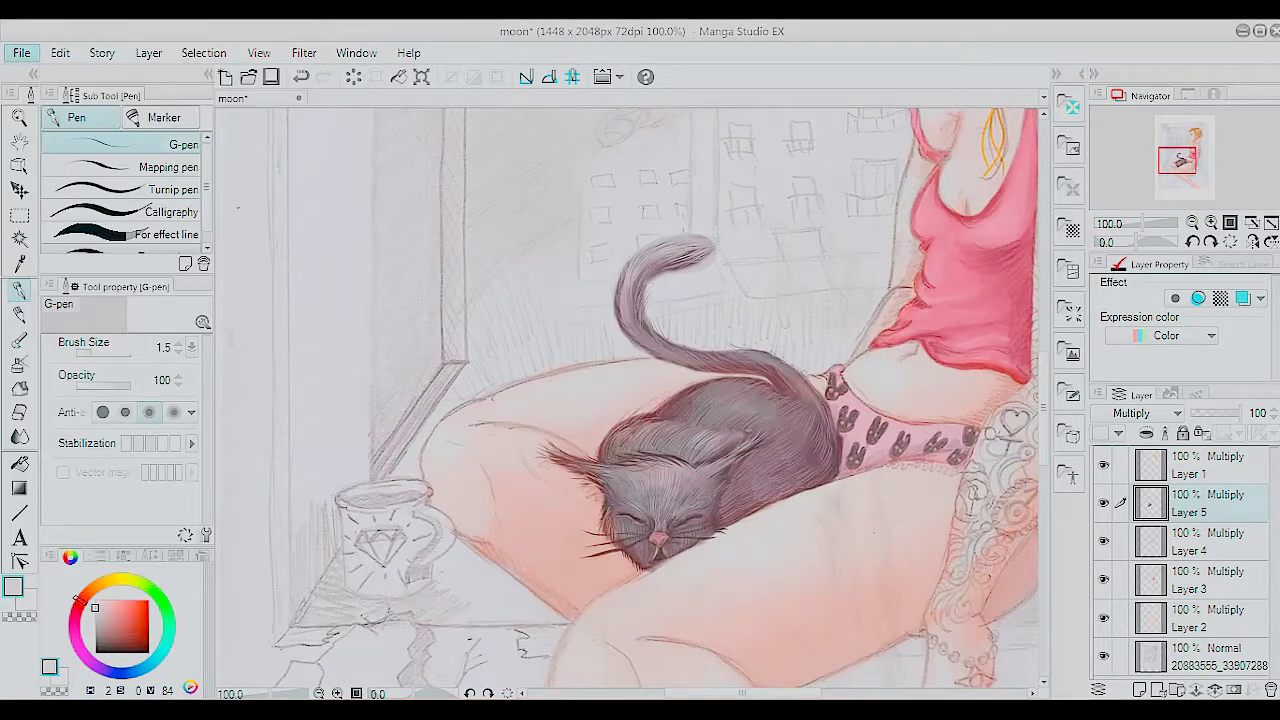
{"action": "key", "text": "ctrl+s"}
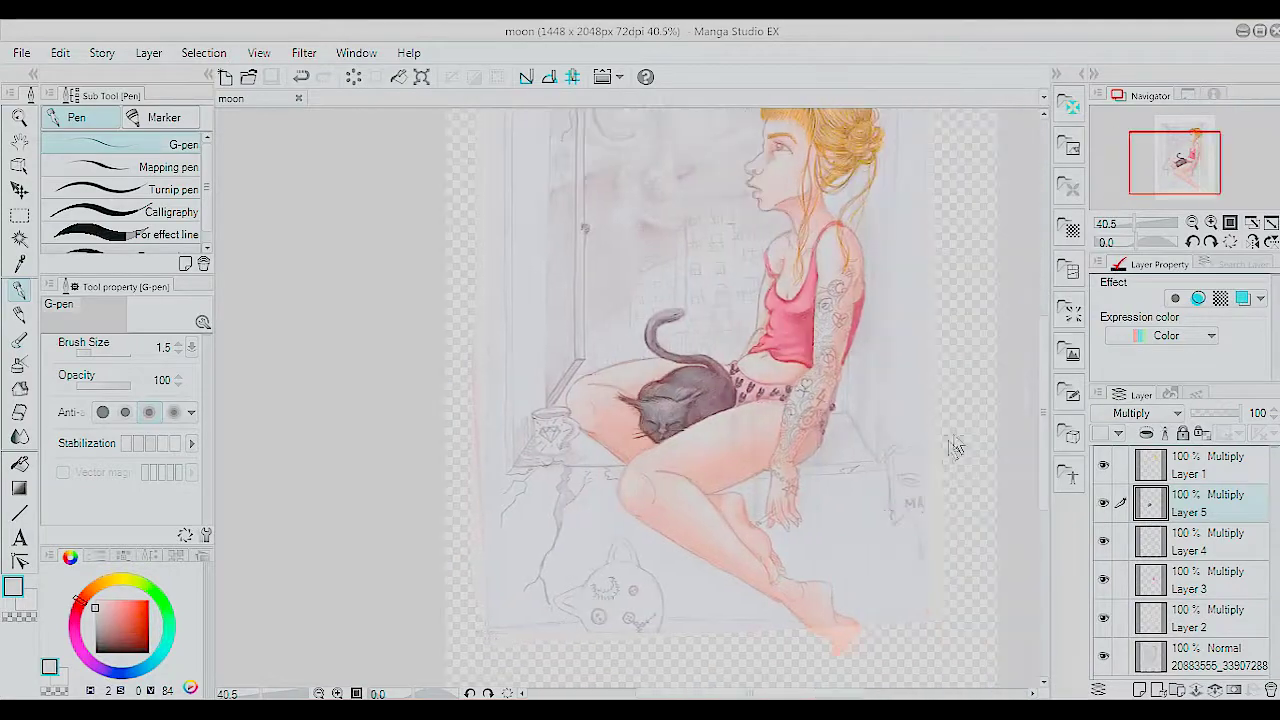
Step: Add a new layer above Layer 5 and outline the girl's iris with the watercolour brush
{"action": "scroll", "coordinate": [797, 530], "scroll_direction": "down", "scroll_amount": 2}
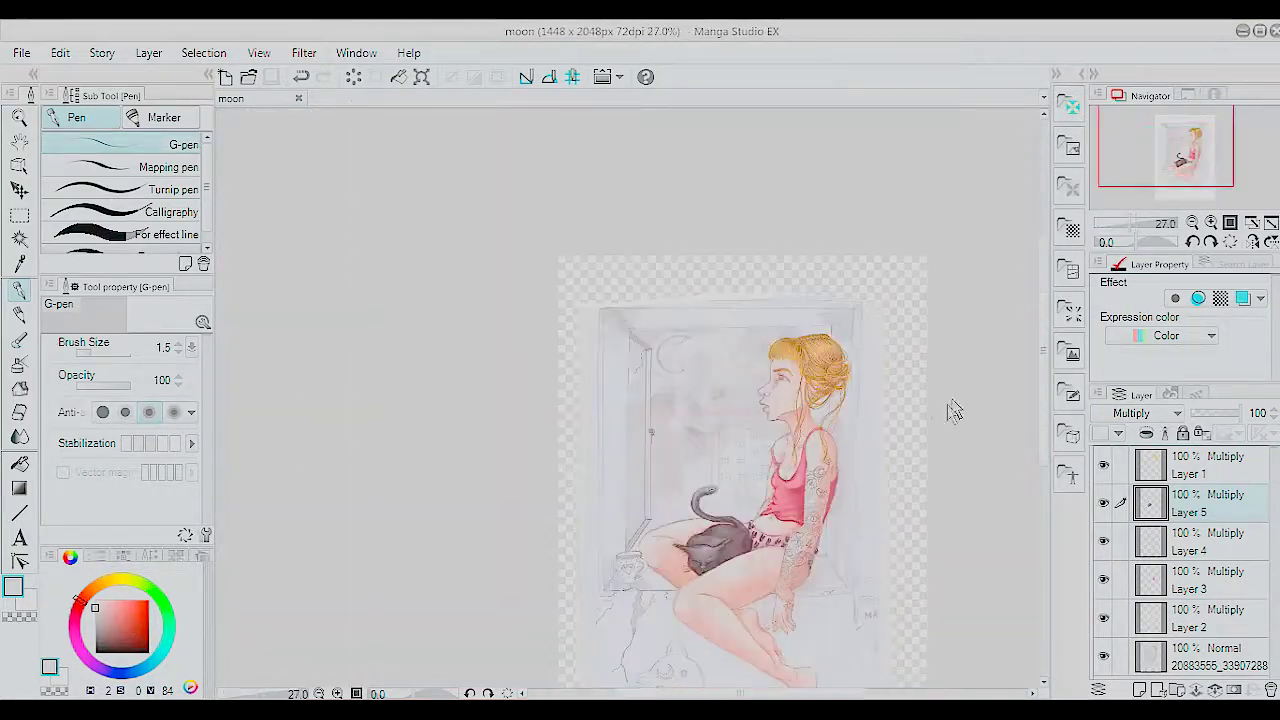
{"action": "scroll", "coordinate": [737, 520], "scroll_direction": "up", "scroll_amount": 4}
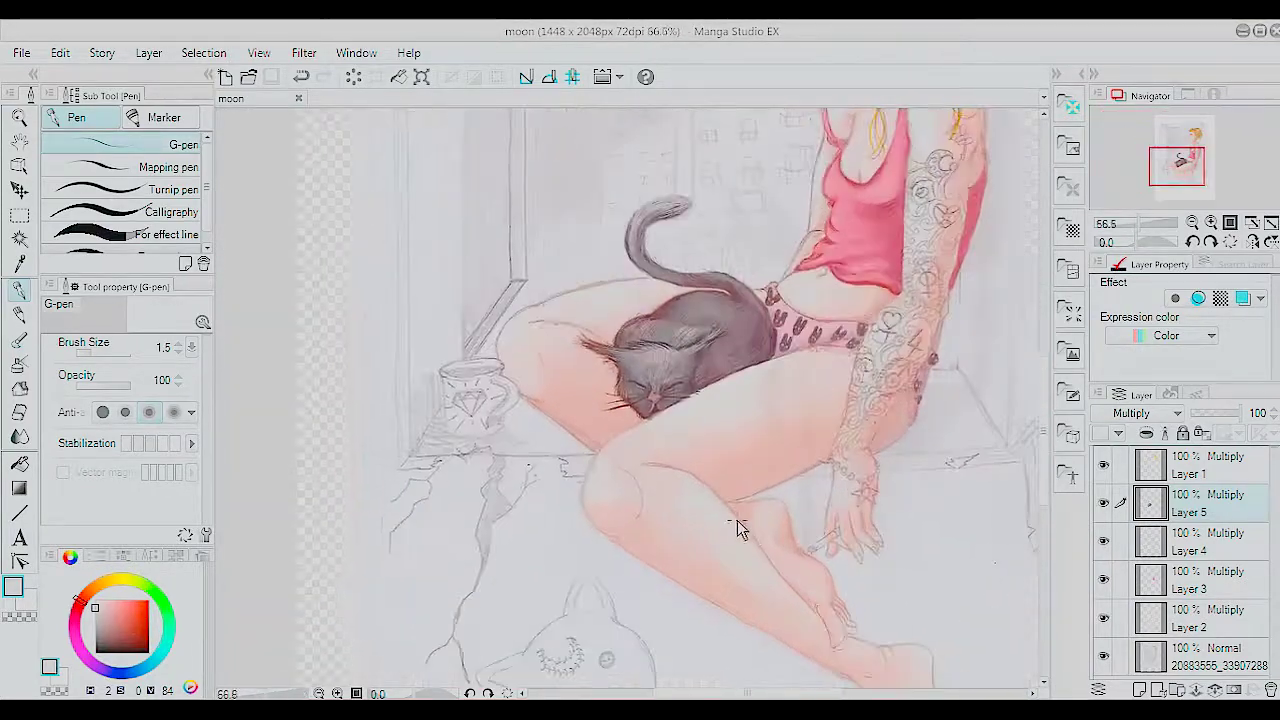
{"action": "left_click", "coordinate": [1145, 690]}
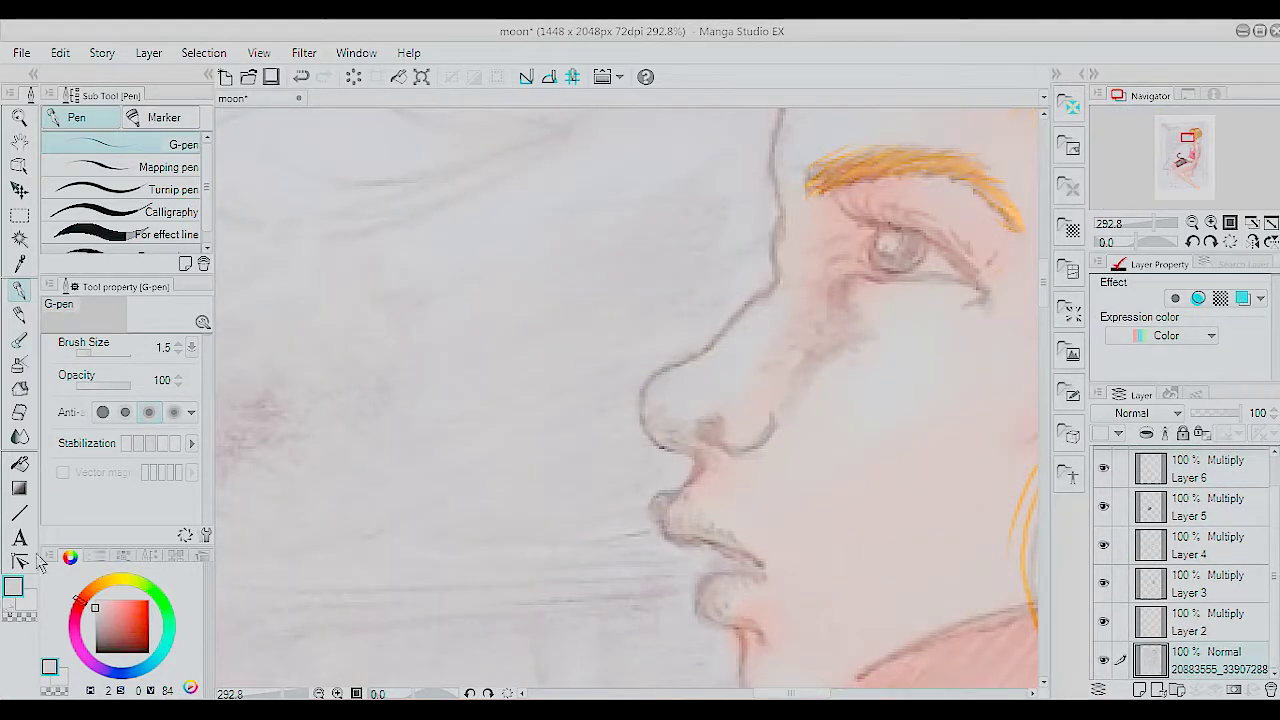
{"action": "left_click", "coordinate": [19, 341]}
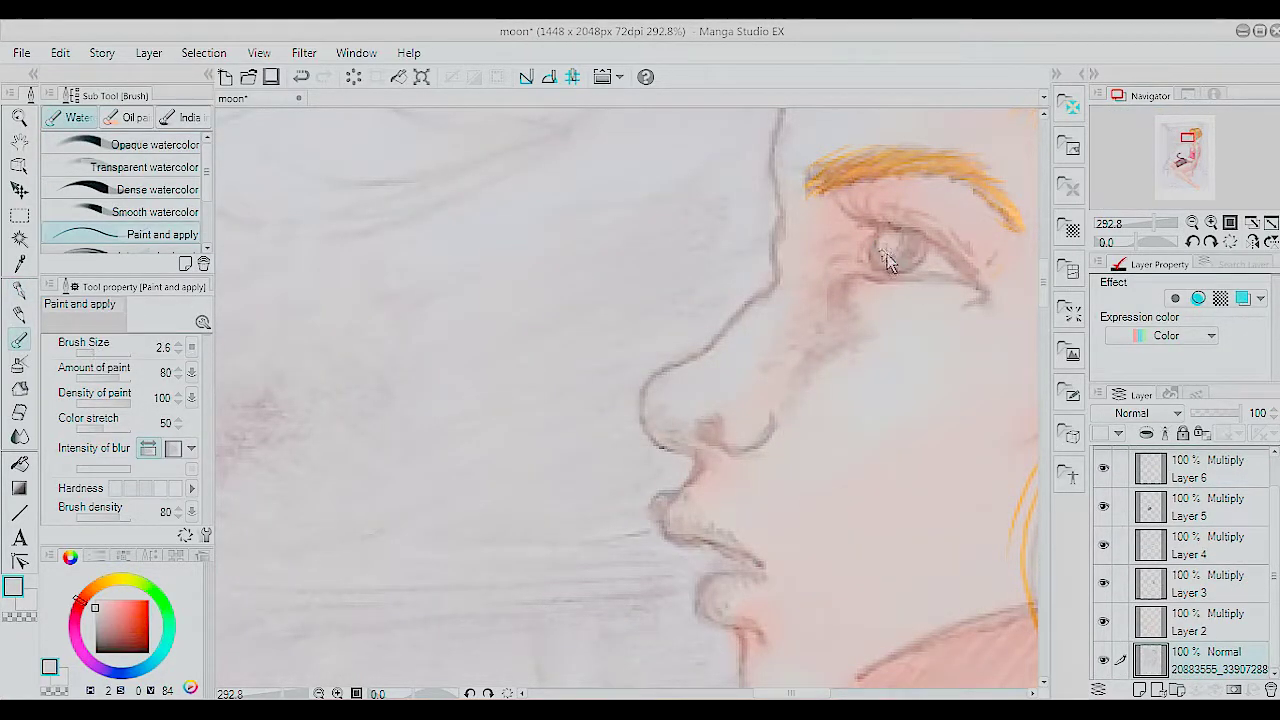
{"action": "left_click_drag", "start_coordinate": [911, 246], "coordinate": [918, 243]}
Step: Make Layer 6 the active layer
{"action": "scroll", "coordinate": [823, 429], "scroll_direction": "down", "scroll_amount": 3}
{"action": "scroll", "coordinate": [823, 429], "scroll_direction": "down", "scroll_amount": 3}
{"action": "left_click", "coordinate": [1110, 470]}
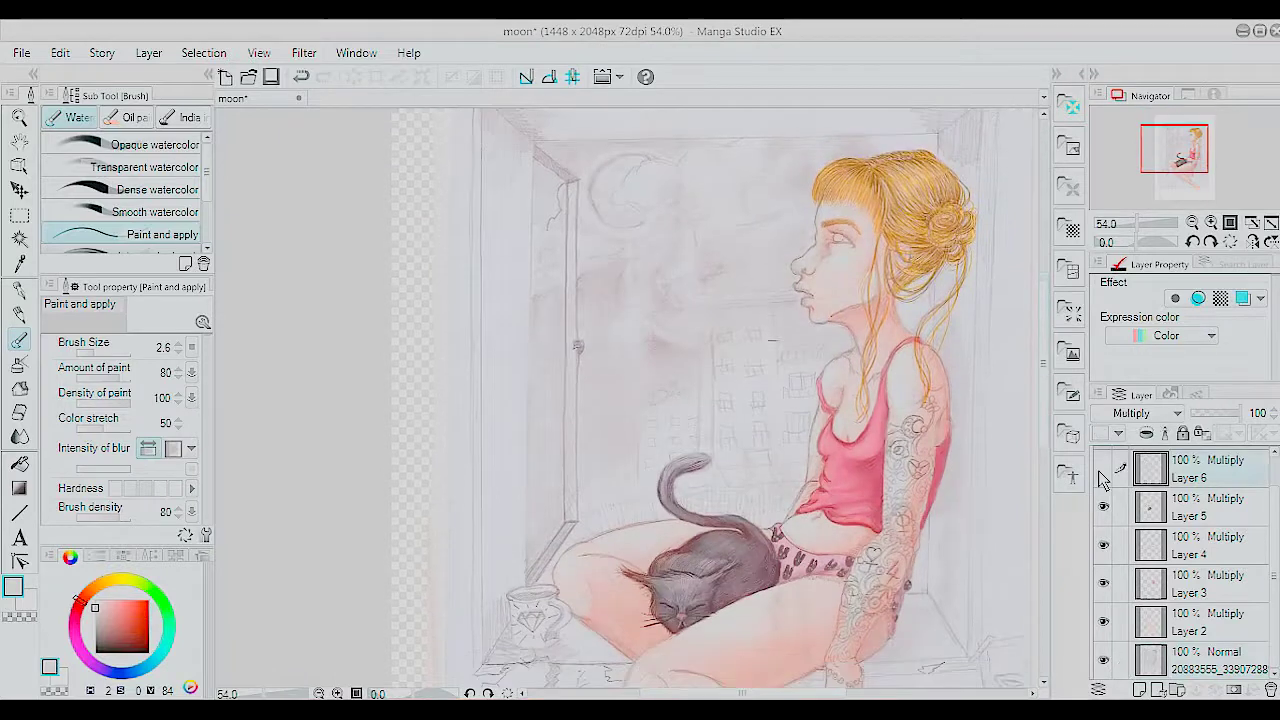
{"action": "scroll", "coordinate": [820, 200], "scroll_direction": "up", "scroll_amount": 3}
{"action": "scroll", "coordinate": [840, 260], "scroll_direction": "up", "scroll_amount": 4}
Step: Fill the iris with saturated blue, add a lighter blue highlight, and set brush size 1.5
{"action": "left_click", "coordinate": [142, 662]}
{"action": "left_click", "coordinate": [137, 612]}
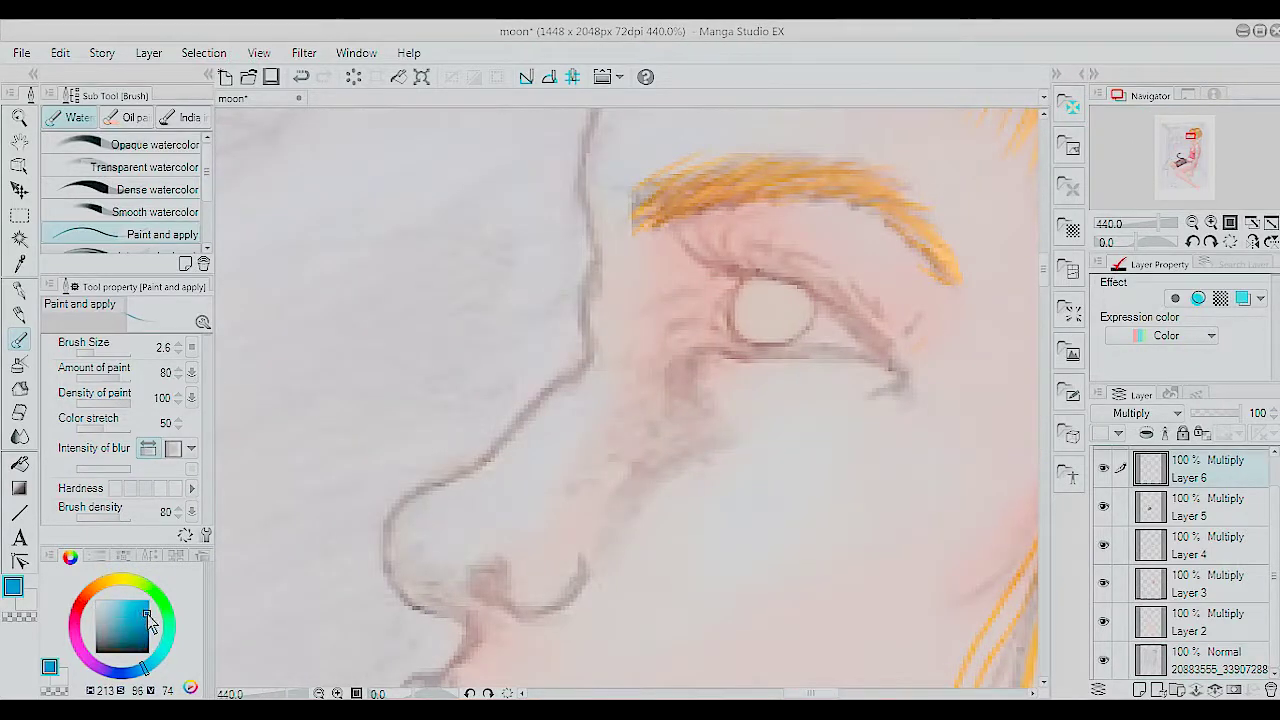
{"action": "mouse_move", "coordinate": [751, 339]}
{"action": "left_mouse_down"}
{"action": "mouse_move", "coordinate": [760, 298]}
{"action": "mouse_move", "coordinate": [775, 322]}
{"action": "mouse_move", "coordinate": [795, 298]}
{"action": "mouse_move", "coordinate": [749, 323]}
{"action": "mouse_move", "coordinate": [781, 325]}
{"action": "left_mouse_up"}
{"action": "left_click", "coordinate": [119, 607]}
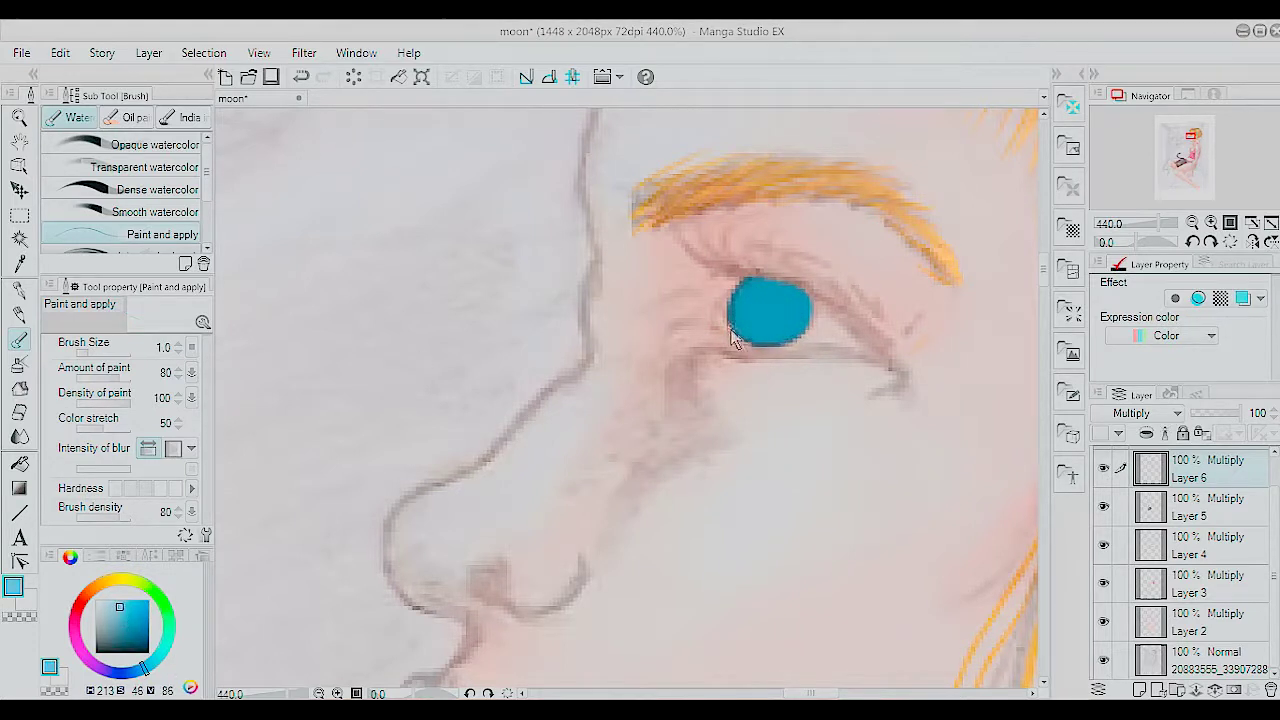
{"action": "left_click_drag", "start_coordinate": [755, 288], "coordinate": [785, 325]}
{"action": "left_click", "coordinate": [104, 608]}
{"action": "left_click", "coordinate": [94, 355]}
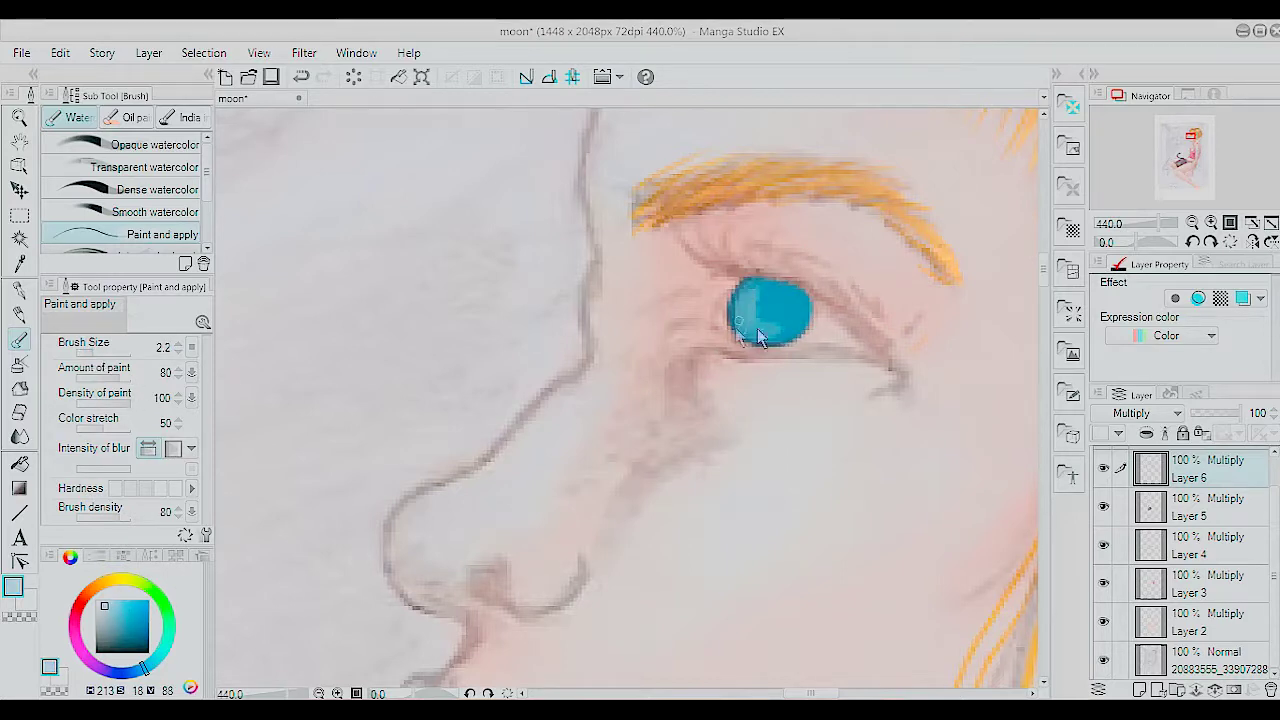
Step: Paint the pupil area cyan with a 4.0 brush and add a pale highlight across the iris
{"action": "left_click", "coordinate": [106, 641]}
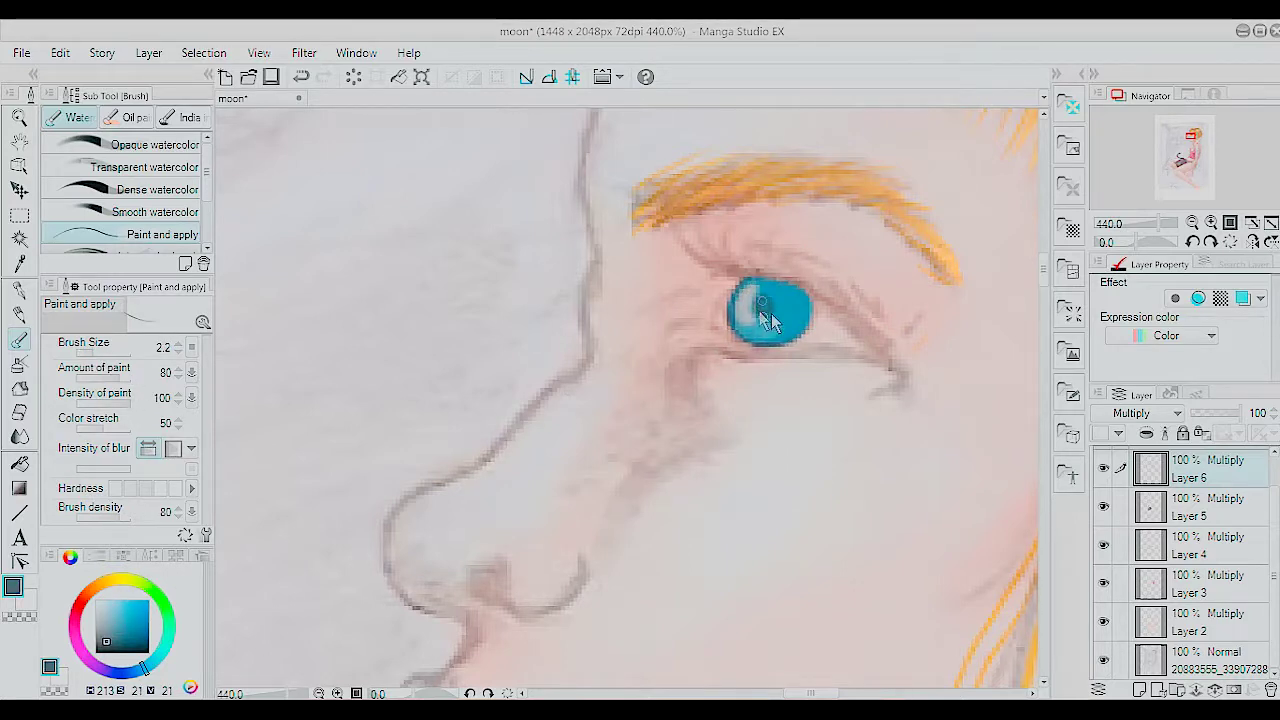
{"action": "left_click", "coordinate": [135, 609]}
{"action": "left_click", "coordinate": [105, 355]}
{"action": "left_click_drag", "start_coordinate": [762, 295], "coordinate": [752, 335]}
{"action": "left_click", "coordinate": [107, 602]}
{"action": "left_click_drag", "start_coordinate": [770, 312], "coordinate": [805, 313]}
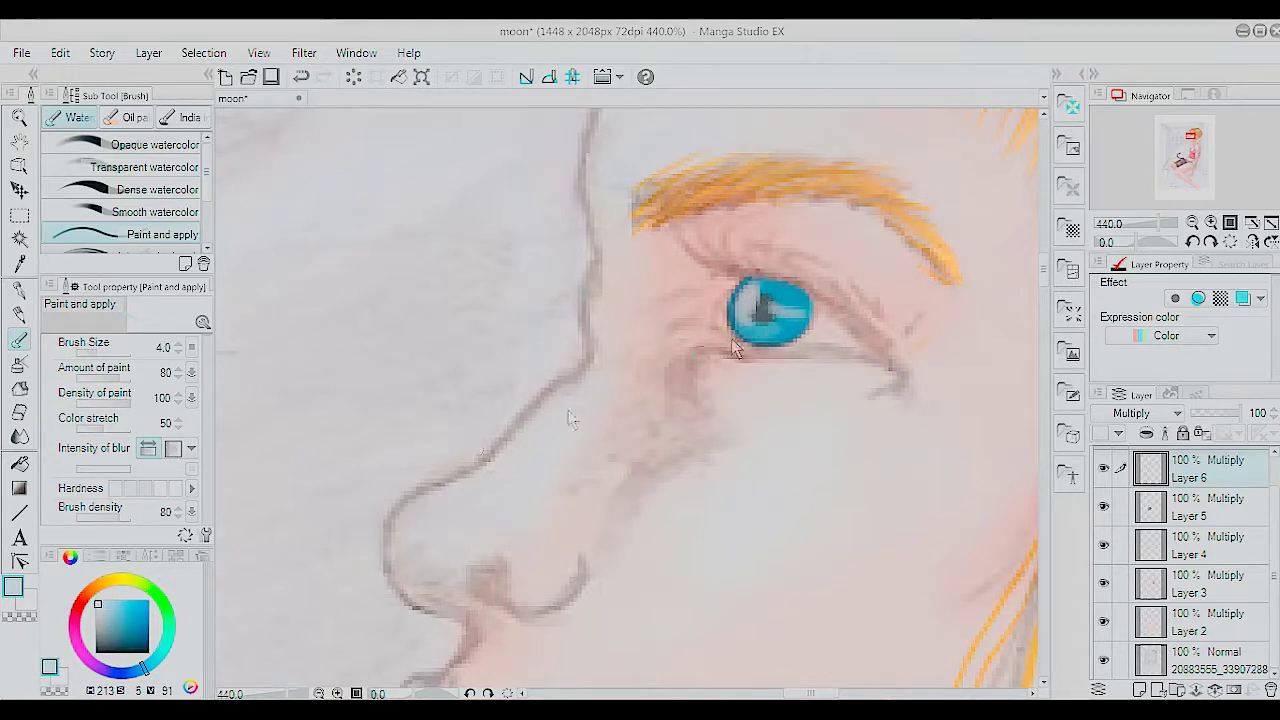
{"action": "left_click_drag", "start_coordinate": [771, 300], "coordinate": [810, 318]}
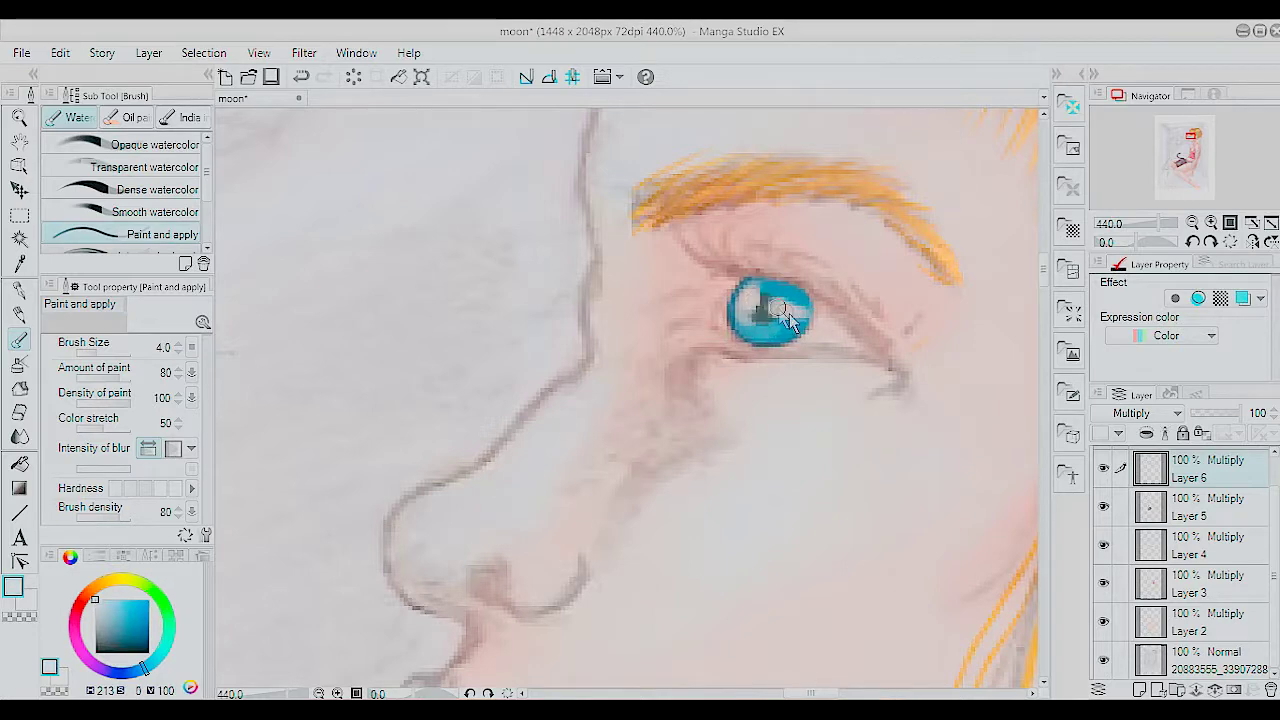
Step: Darken the iris and its edge with dark blue strokes around the highlight
{"action": "left_click", "coordinate": [140, 635]}
{"action": "left_click_drag", "start_coordinate": [785, 258], "coordinate": [808, 312]}
{"action": "mouse_move", "coordinate": [760, 275]}
{"action": "left_mouse_down"}
{"action": "mouse_move", "coordinate": [810, 312]}
{"action": "mouse_move", "coordinate": [810, 300]}
{"action": "left_mouse_up"}
{"action": "left_click_drag", "start_coordinate": [765, 340], "coordinate": [783, 345]}
{"action": "left_click", "coordinate": [94, 610]}
{"action": "left_click", "coordinate": [830, 336], "text": "alt"}
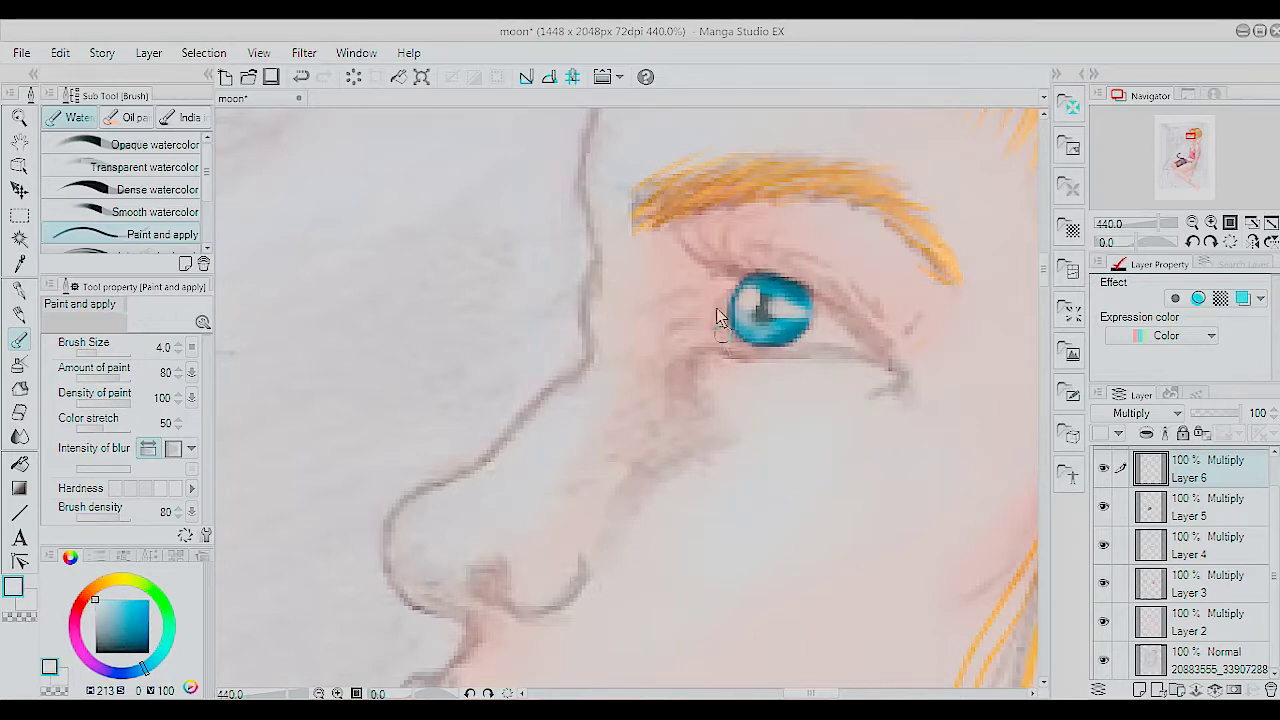
Step: With Layer 6 hidden, lighten the white of the eye on the sketch layer, then show Layer 6
{"action": "left_click", "coordinate": [1150, 660]}
{"action": "left_click", "coordinate": [526, 396], "text": "alt"}
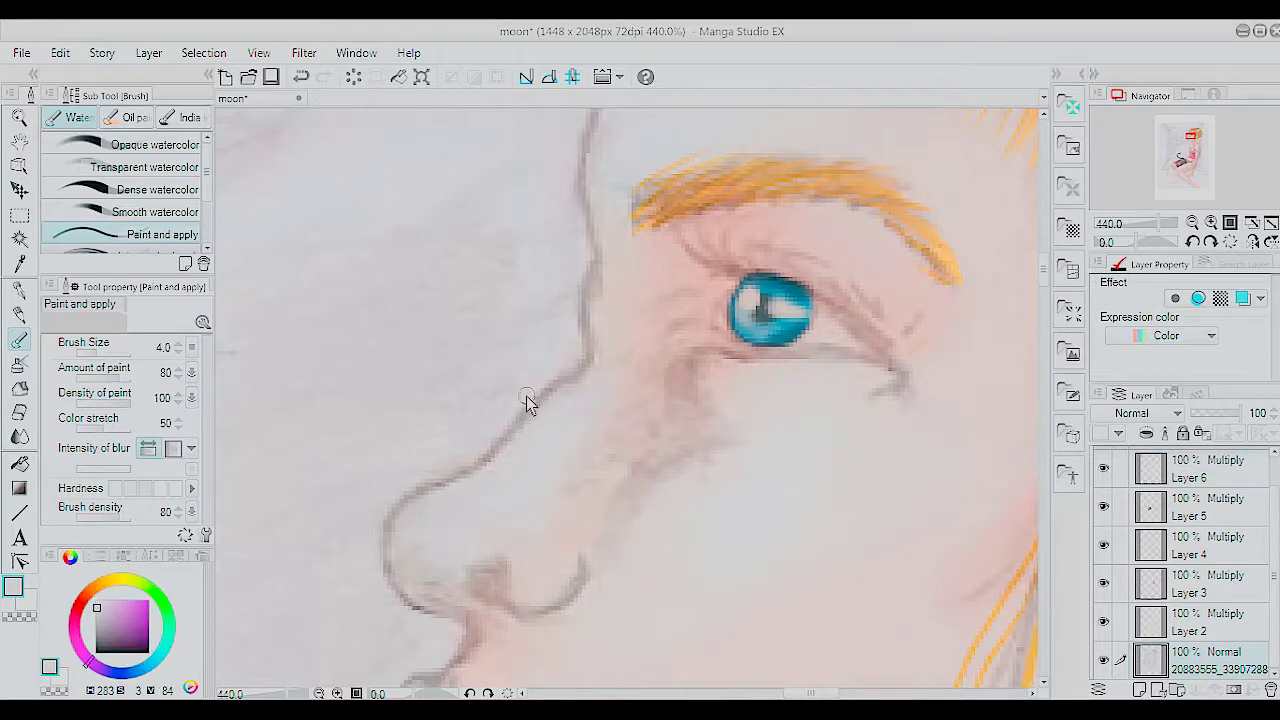
{"action": "left_click", "coordinate": [1103, 467]}
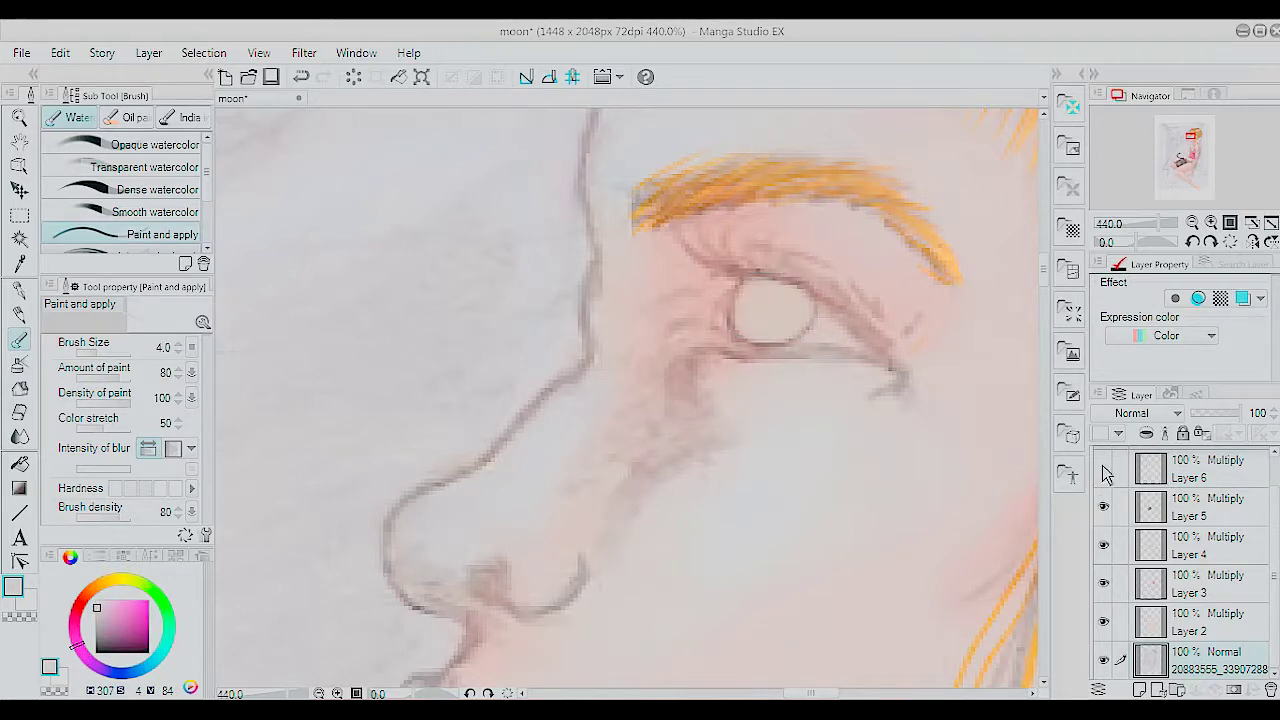
{"action": "left_click", "coordinate": [787, 330], "text": "alt"}
{"action": "mouse_move", "coordinate": [803, 343]}
{"action": "left_mouse_down"}
{"action": "mouse_move", "coordinate": [748, 309]}
{"action": "mouse_move", "coordinate": [800, 323]}
{"action": "mouse_move", "coordinate": [800, 309]}
{"action": "mouse_move", "coordinate": [703, 337]}
{"action": "mouse_move", "coordinate": [712, 320]}
{"action": "left_mouse_up"}
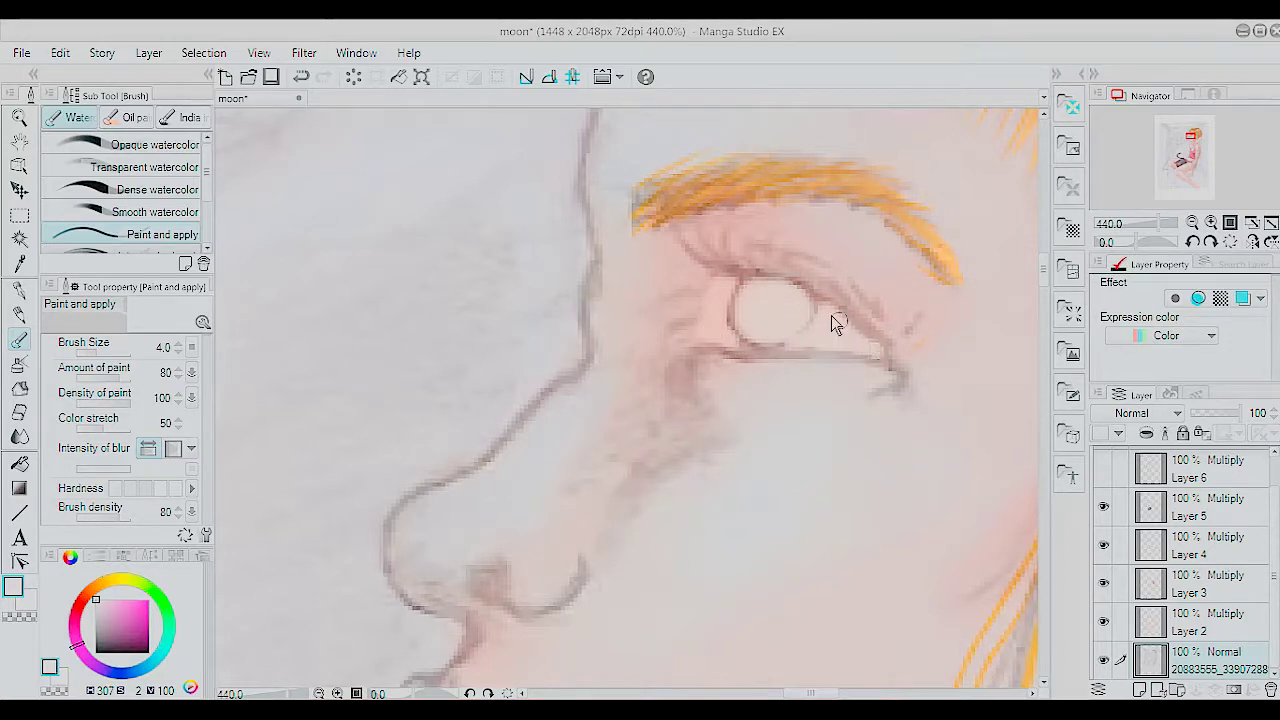
{"action": "left_click", "coordinate": [1150, 470]}
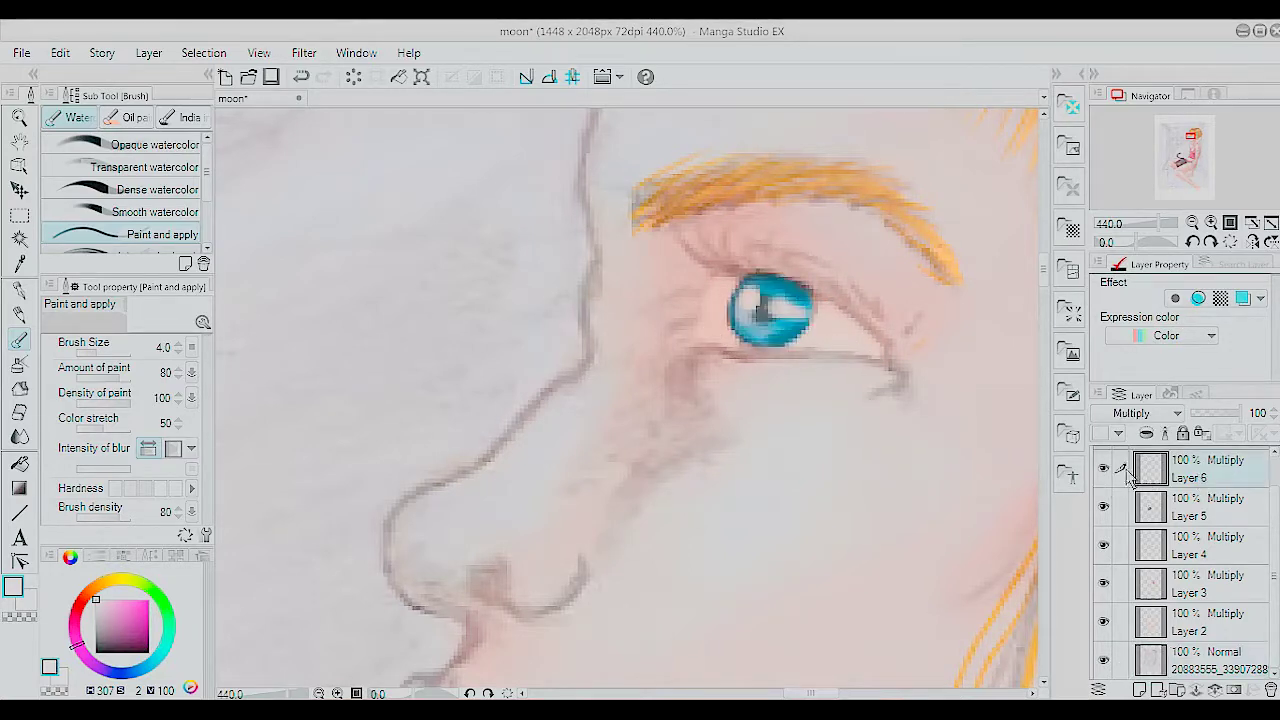
Step: Sample a slightly darker skin tone from the face on the bottom sketch layer
{"action": "left_click", "coordinate": [1188, 680]}
{"action": "left_click", "coordinate": [686, 277], "text": "alt"}
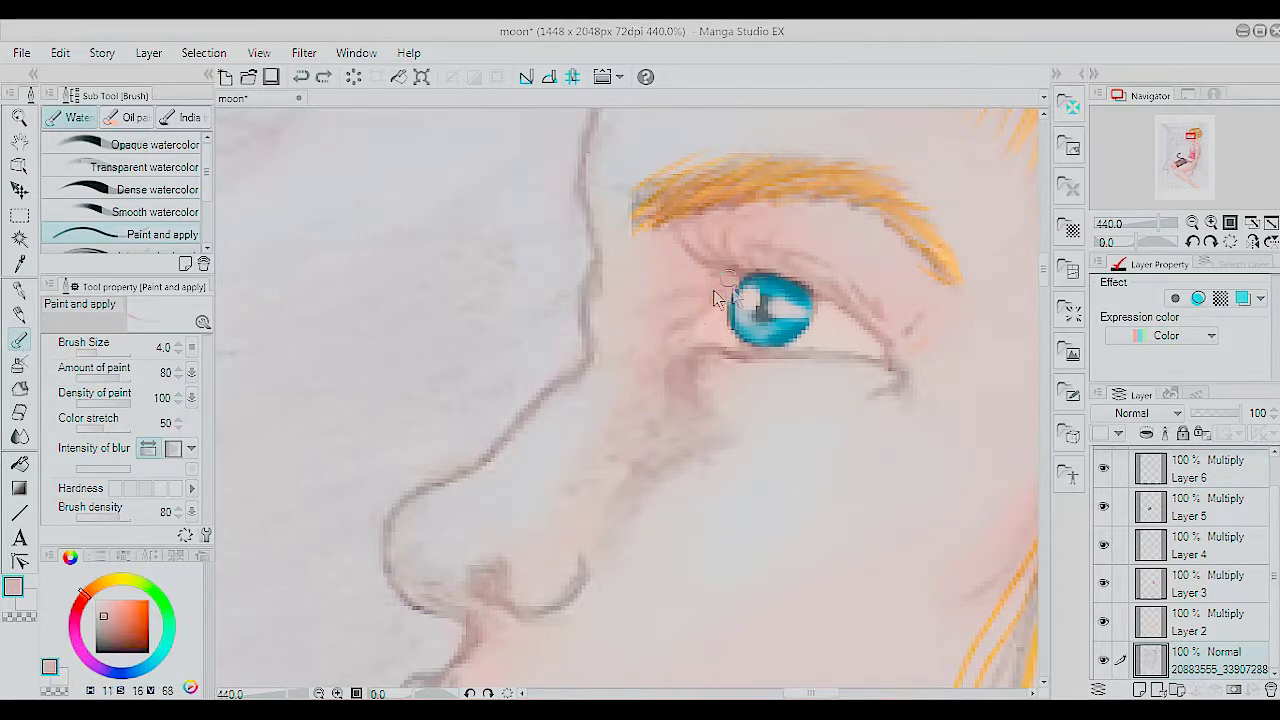
{"action": "left_click", "coordinate": [710, 340], "text": "alt"}
Step: Blend the skin beside the eye, then ink darker upper and lower eyelid and lash lines on Layer 6
{"action": "key", "text": "j"}
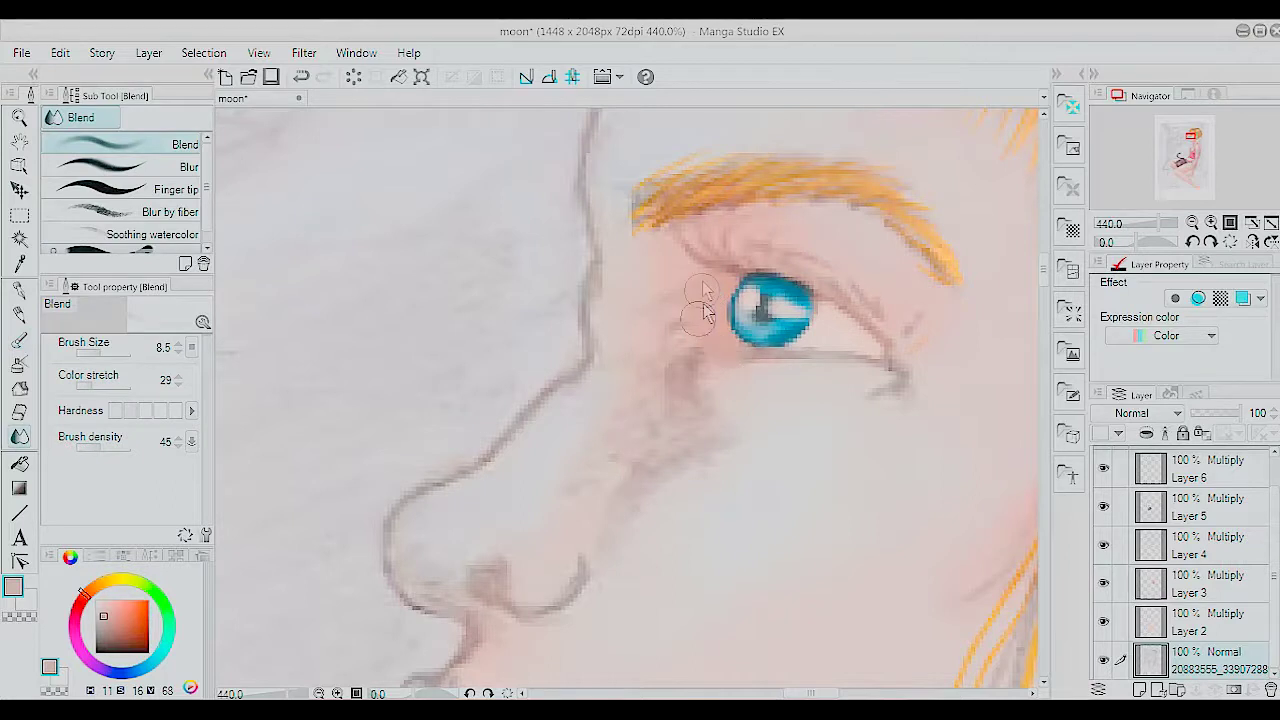
{"action": "left_click", "coordinate": [1190, 468]}
{"action": "key", "text": "p"}
{"action": "left_click", "coordinate": [104, 630]}
{"action": "mouse_move", "coordinate": [775, 285]}
{"action": "left_mouse_down"}
{"action": "mouse_move", "coordinate": [845, 308]}
{"action": "mouse_move", "coordinate": [892, 352]}
{"action": "left_mouse_up"}
{"action": "left_click_drag", "start_coordinate": [825, 290], "coordinate": [895, 368]}
{"action": "left_click_drag", "start_coordinate": [785, 358], "coordinate": [895, 370]}
{"action": "left_click_drag", "start_coordinate": [855, 325], "coordinate": [895, 378]}
{"action": "left_click_drag", "start_coordinate": [812, 300], "coordinate": [745, 272]}
Step: Add a reddish line at the inner upper eyelid and faint reddish lower lashes
{"action": "left_click", "coordinate": [122, 630]}
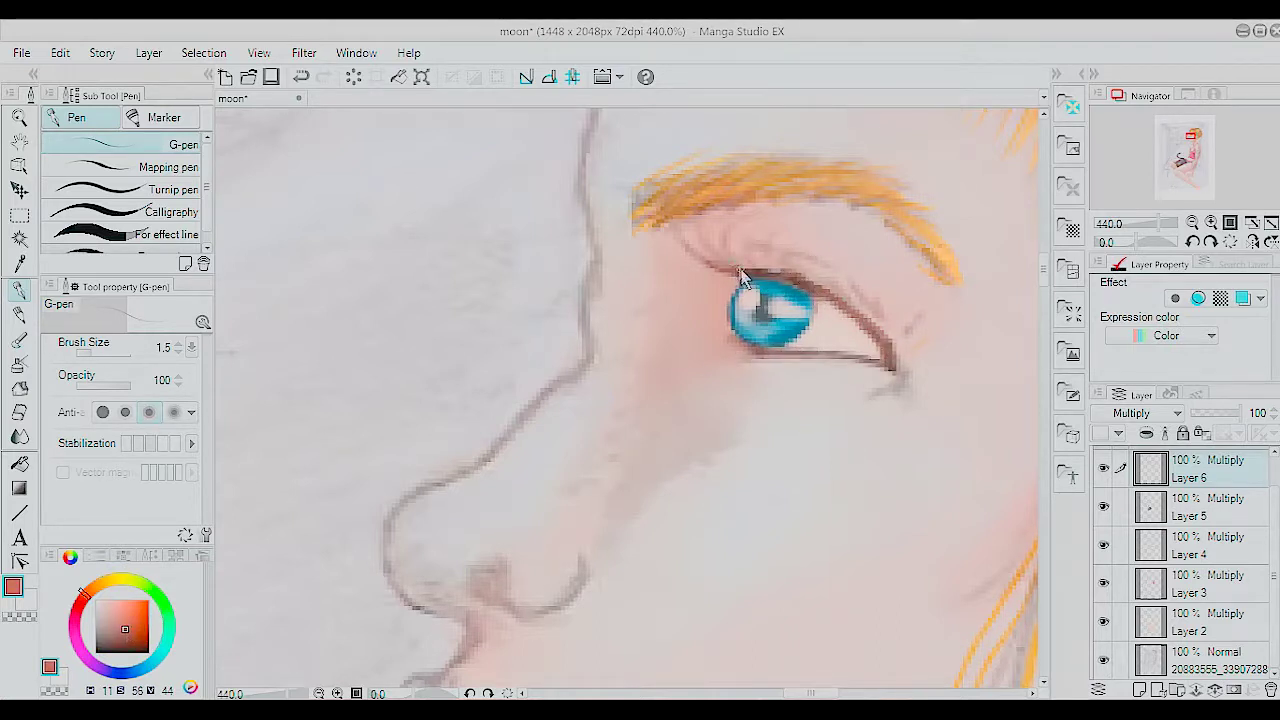
{"action": "left_click_drag", "start_coordinate": [731, 279], "coordinate": [688, 283]}
{"action": "left_click_drag", "start_coordinate": [751, 343], "coordinate": [757, 375]}
{"action": "scroll", "coordinate": [851, 362], "scroll_direction": "down", "scroll_amount": 3}
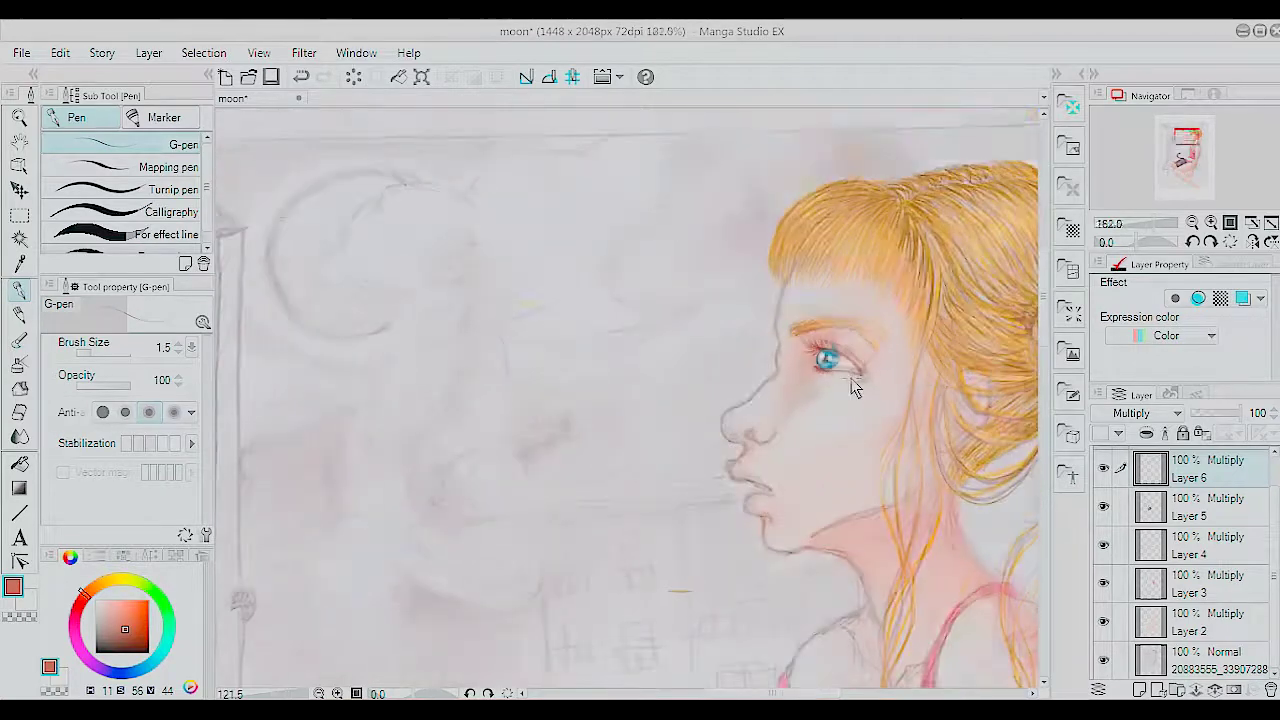
{"action": "scroll", "coordinate": [851, 370], "scroll_direction": "down", "scroll_amount": 2}
{"action": "scroll", "coordinate": [851, 370], "scroll_direction": "down", "scroll_amount": 2}
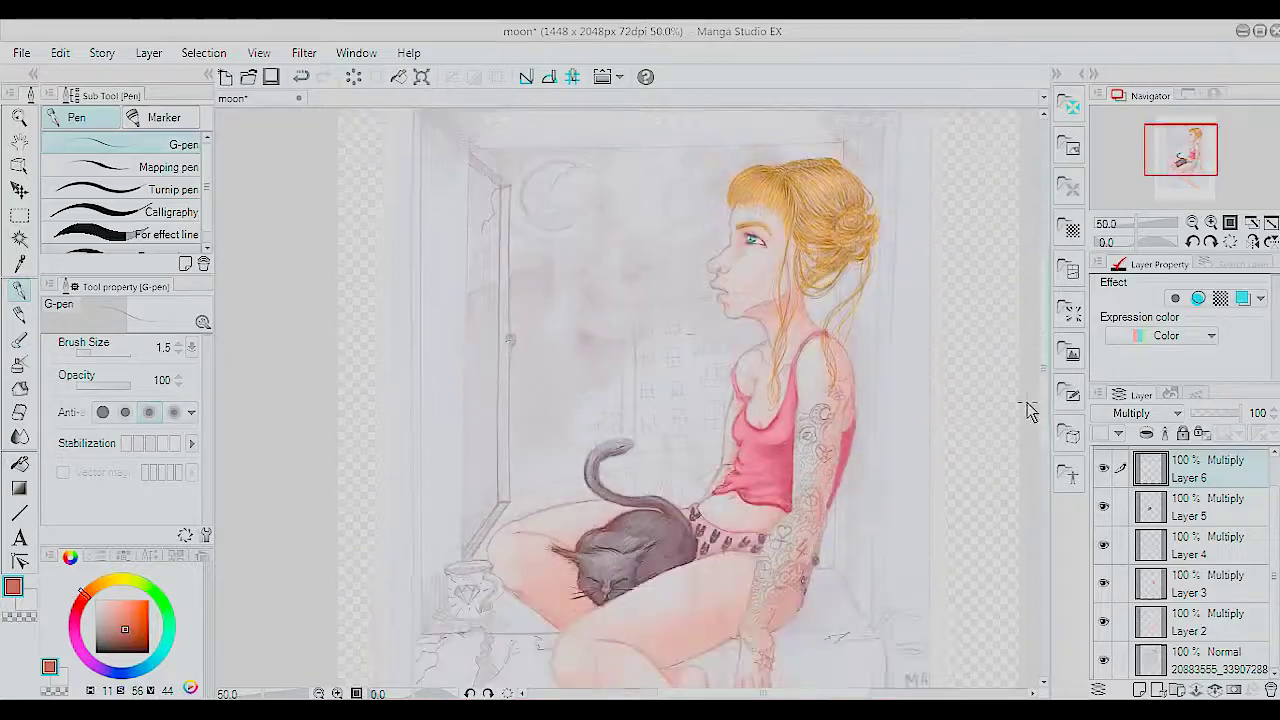